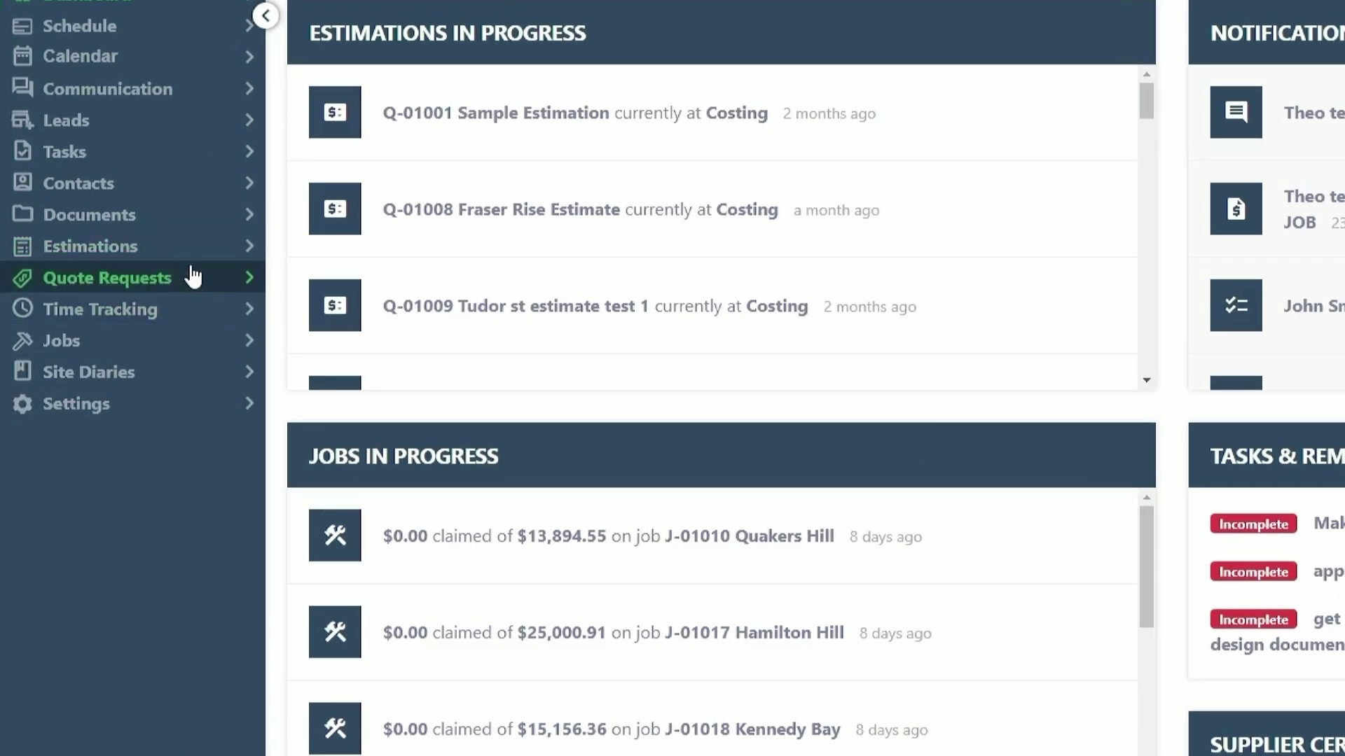
- Start a new estimation named "Costing example" with the estimation type New Build
click(186, 260)
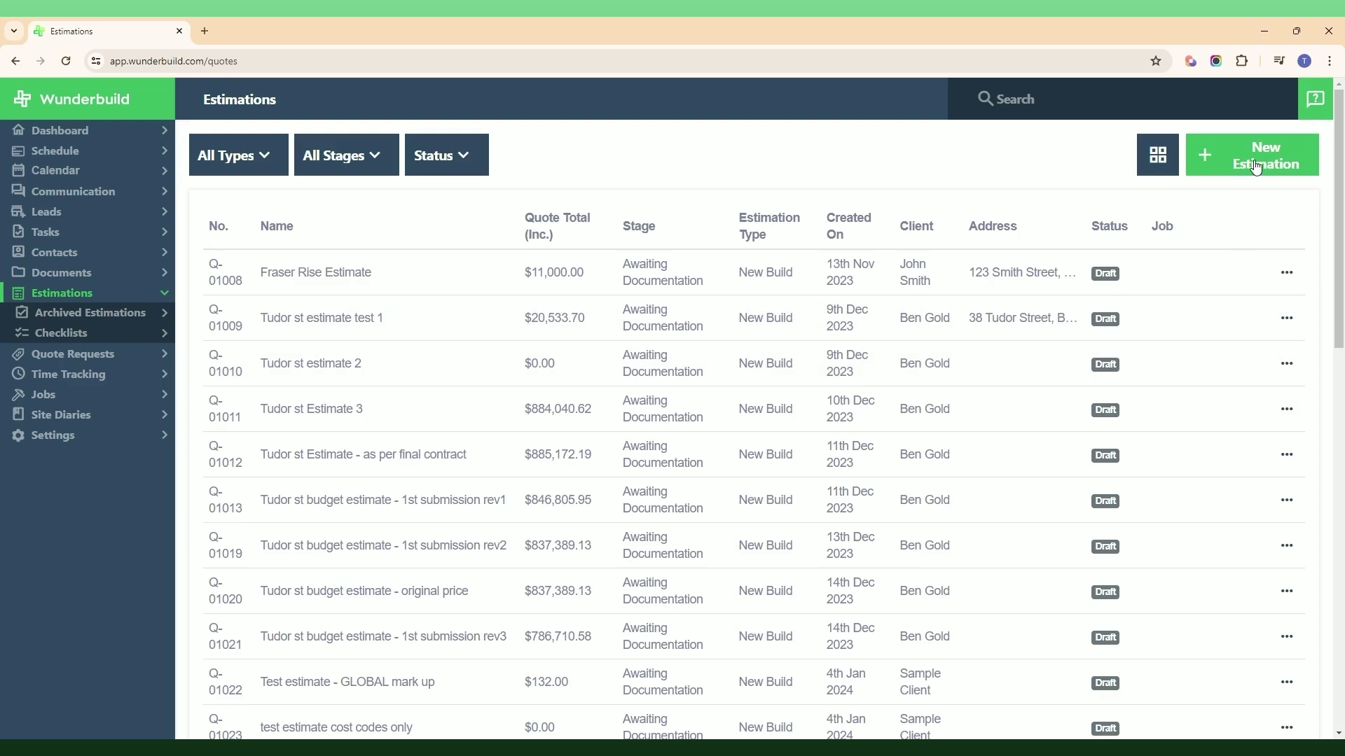
click(1257, 168)
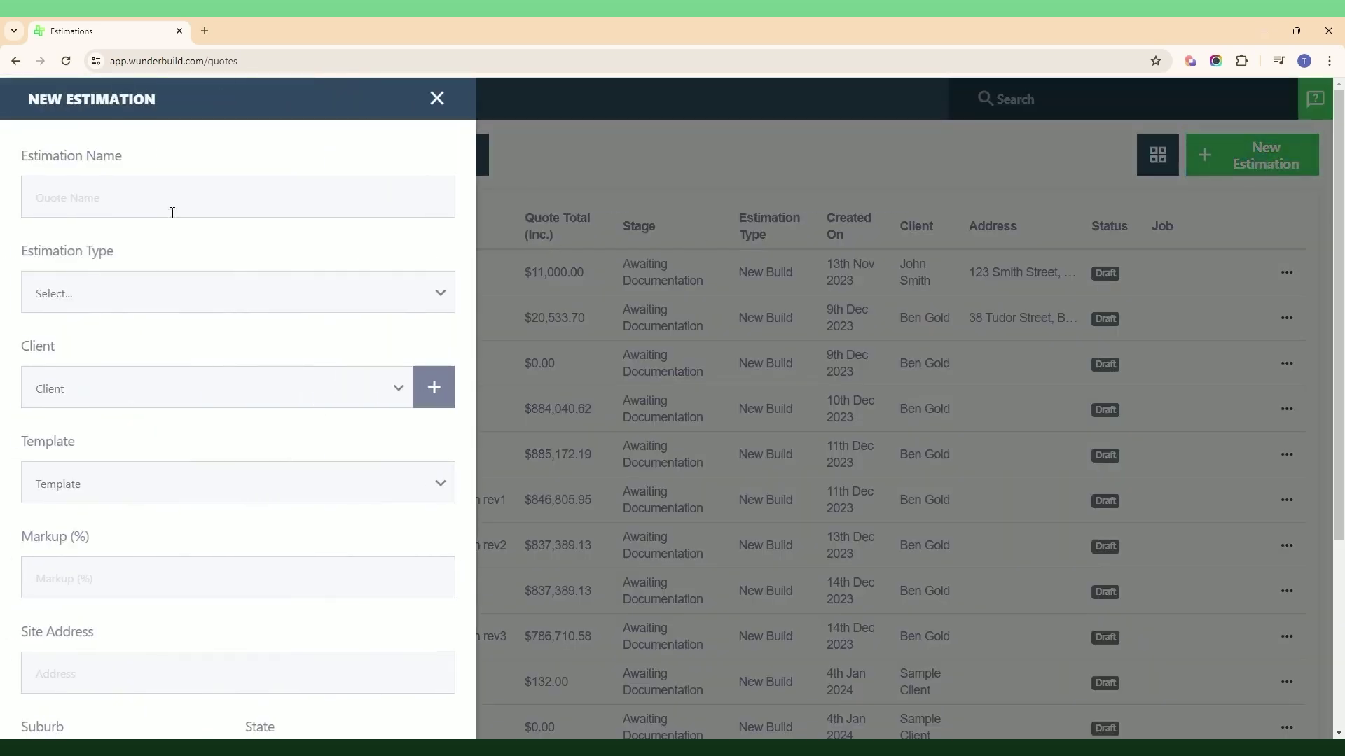
click(154, 206)
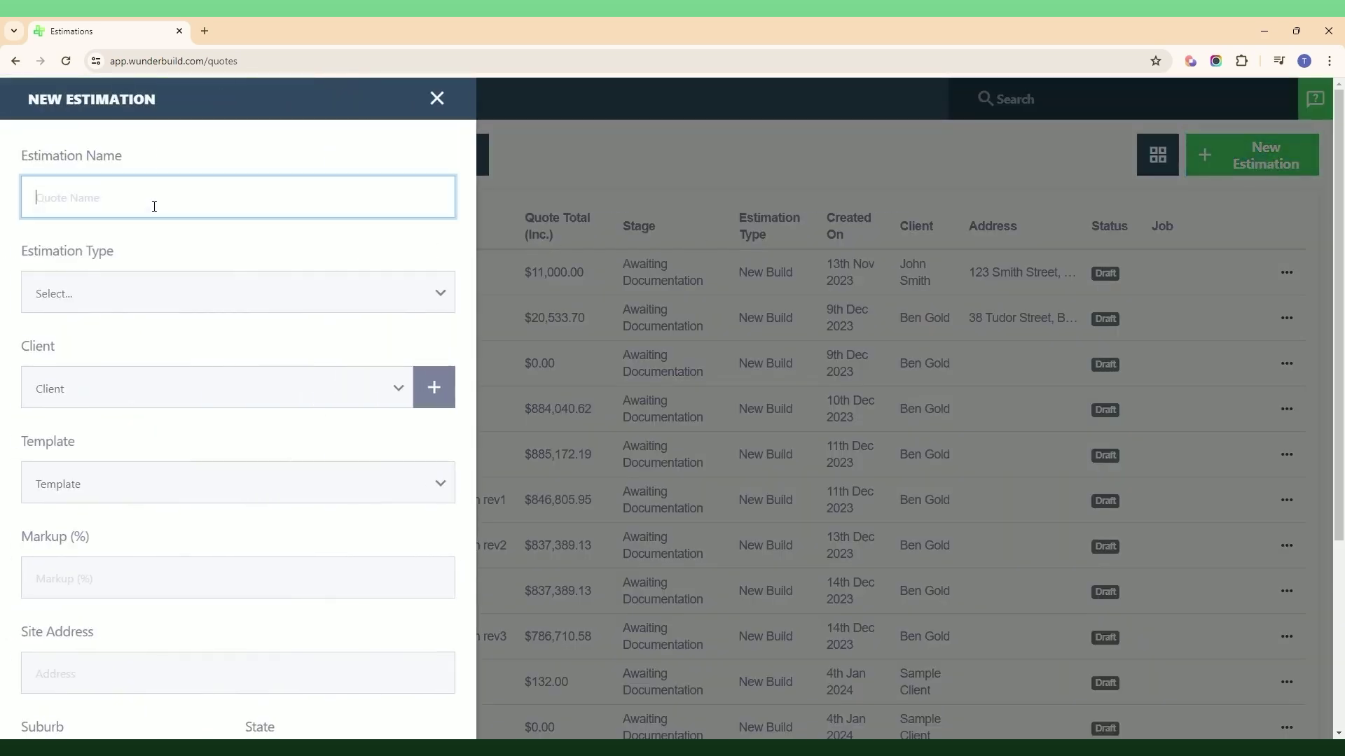
text(Costing examo)
key(BackSpace)
text(ple)
click(441, 293)
click(259, 372)
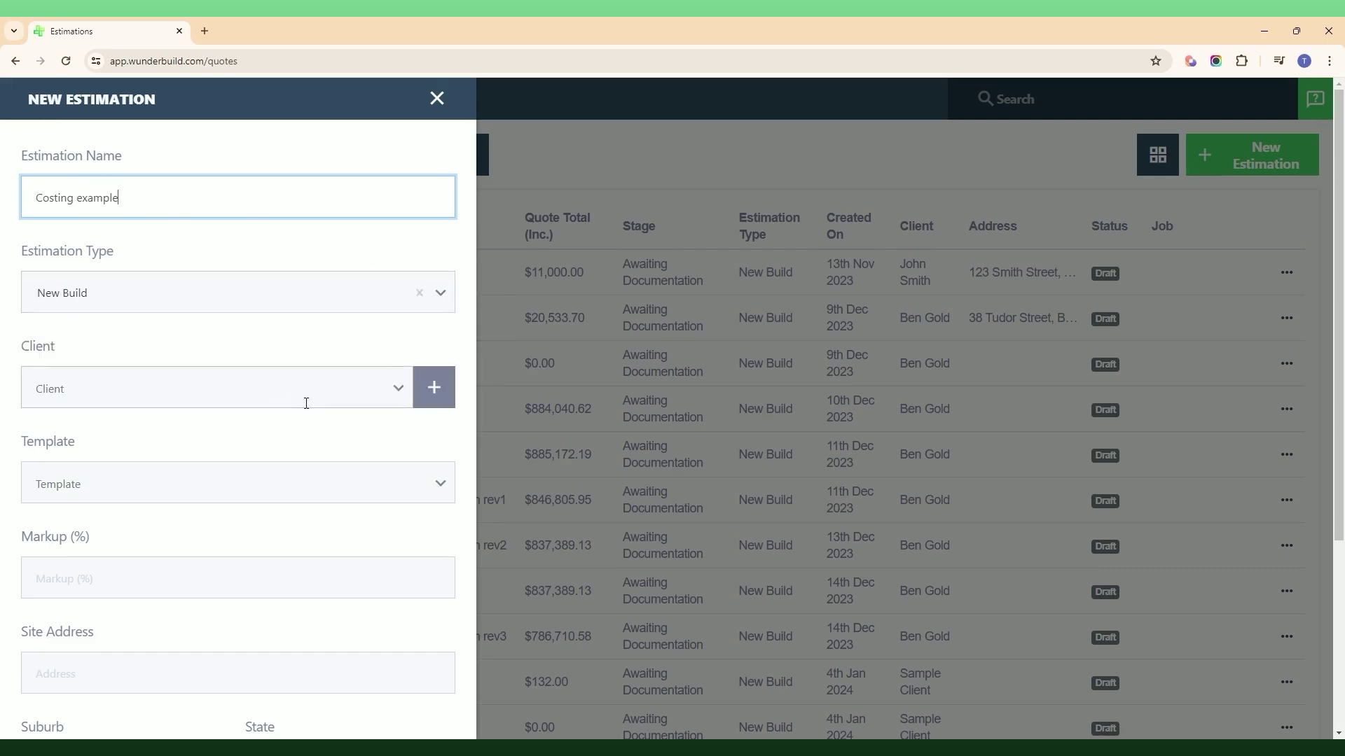
- Assign Sample Client to the estimation and create it
click(219, 396)
text(sa)
click(152, 476)
scroll(397, 664, down, 2)
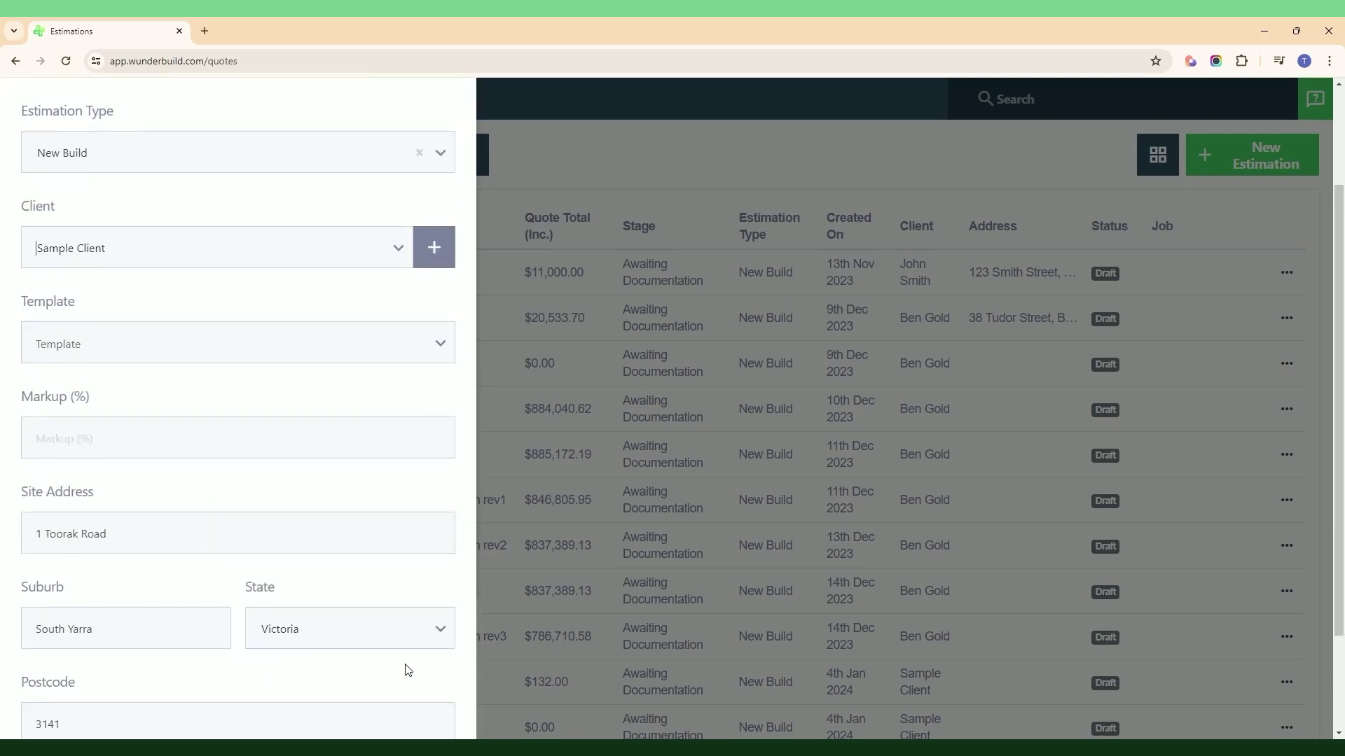
scroll(397, 664, down, 3)
click(428, 702)
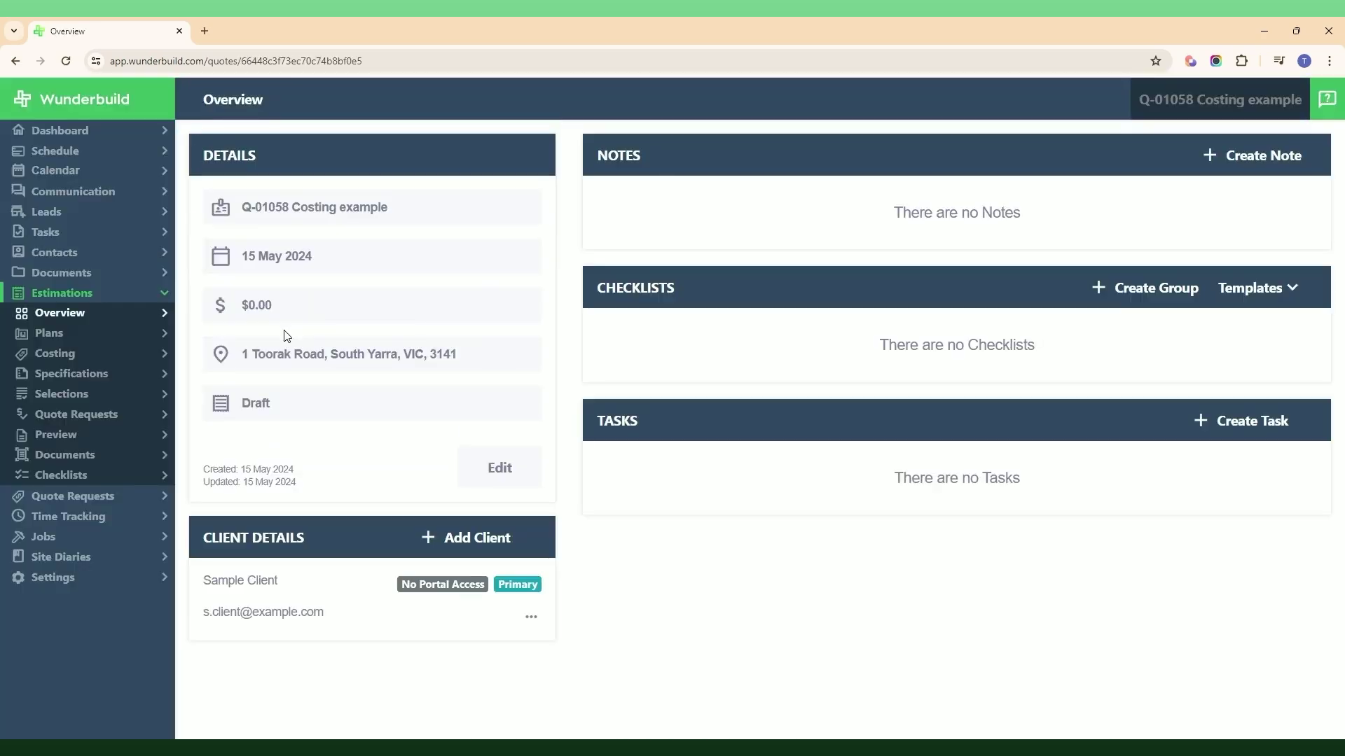
- Upload "11250 Plans - floorplans and elevations.pdf" as the estimation's plans
click(117, 341)
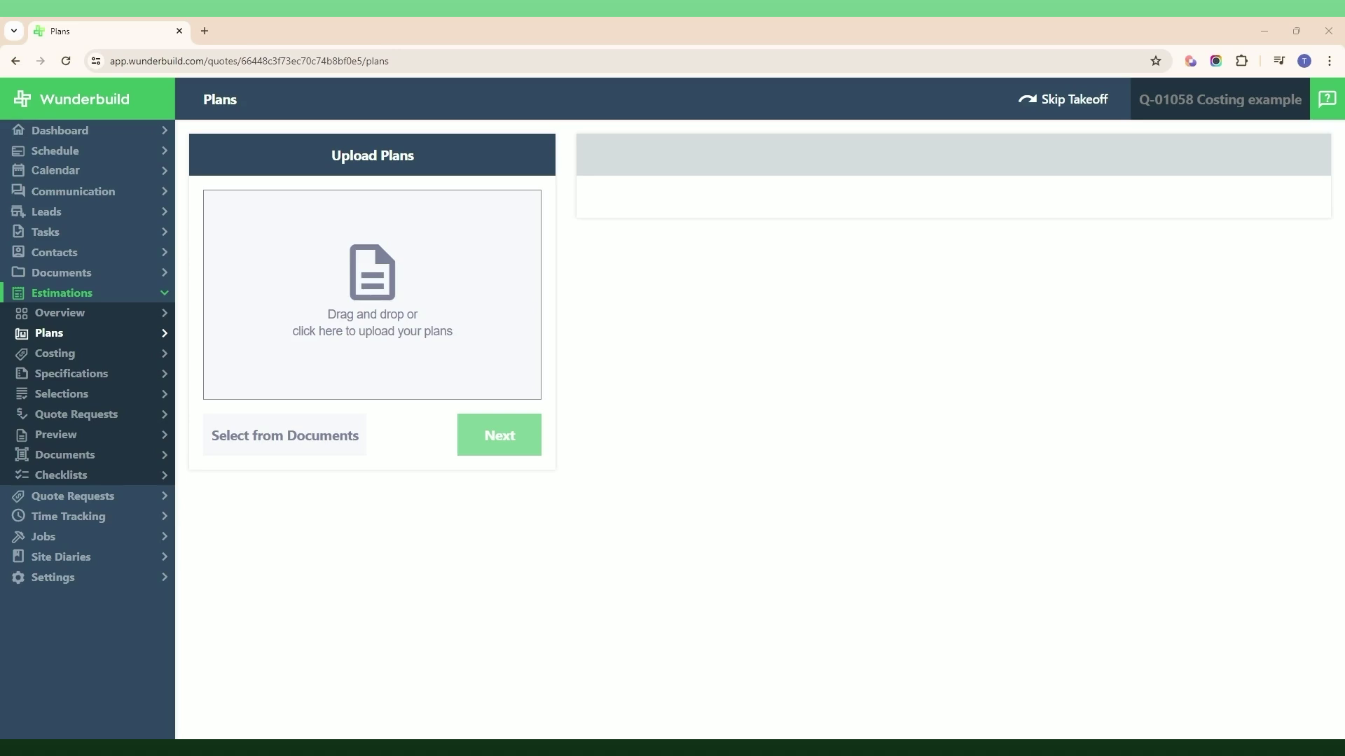
drag(796, 231, 350, 280)
click(497, 525)
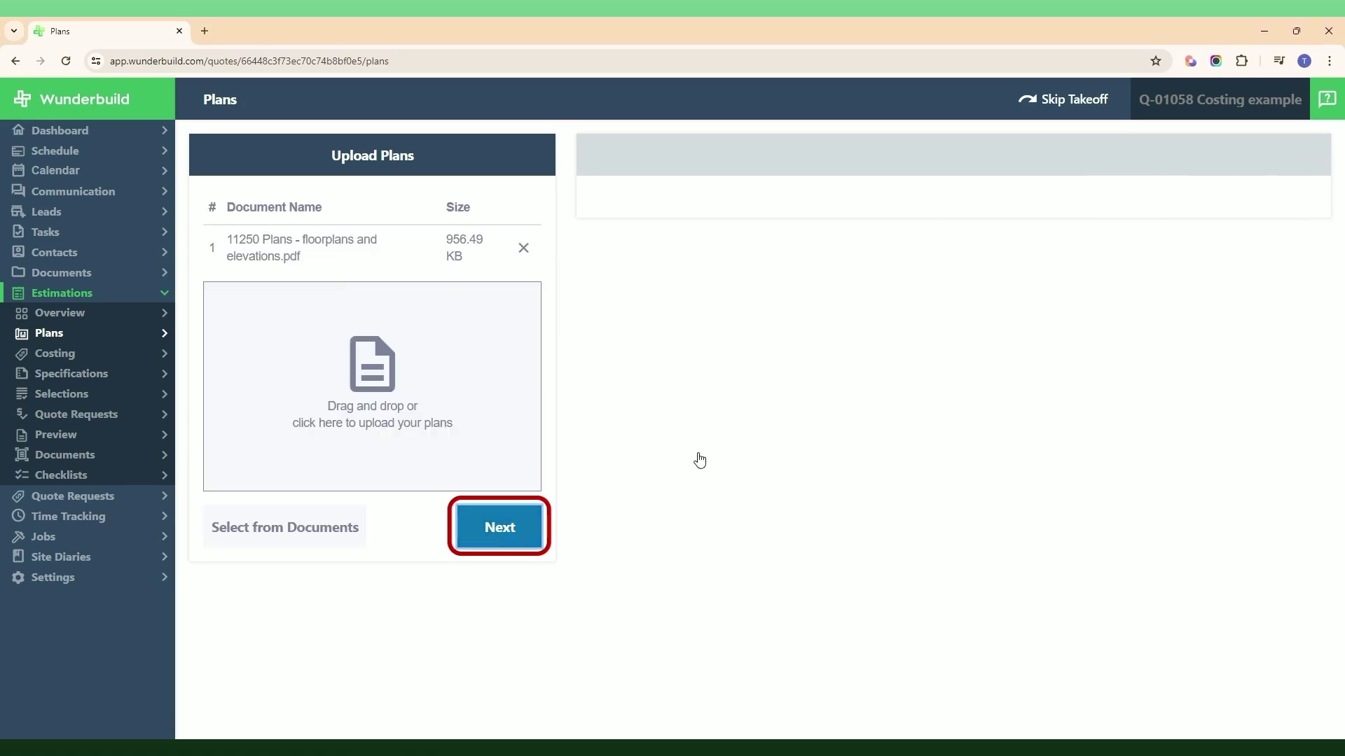
- Select the floor plan and elevations pages for takeoff and apply sheet size A3 and scale 1:100 to all pages
click(721, 384)
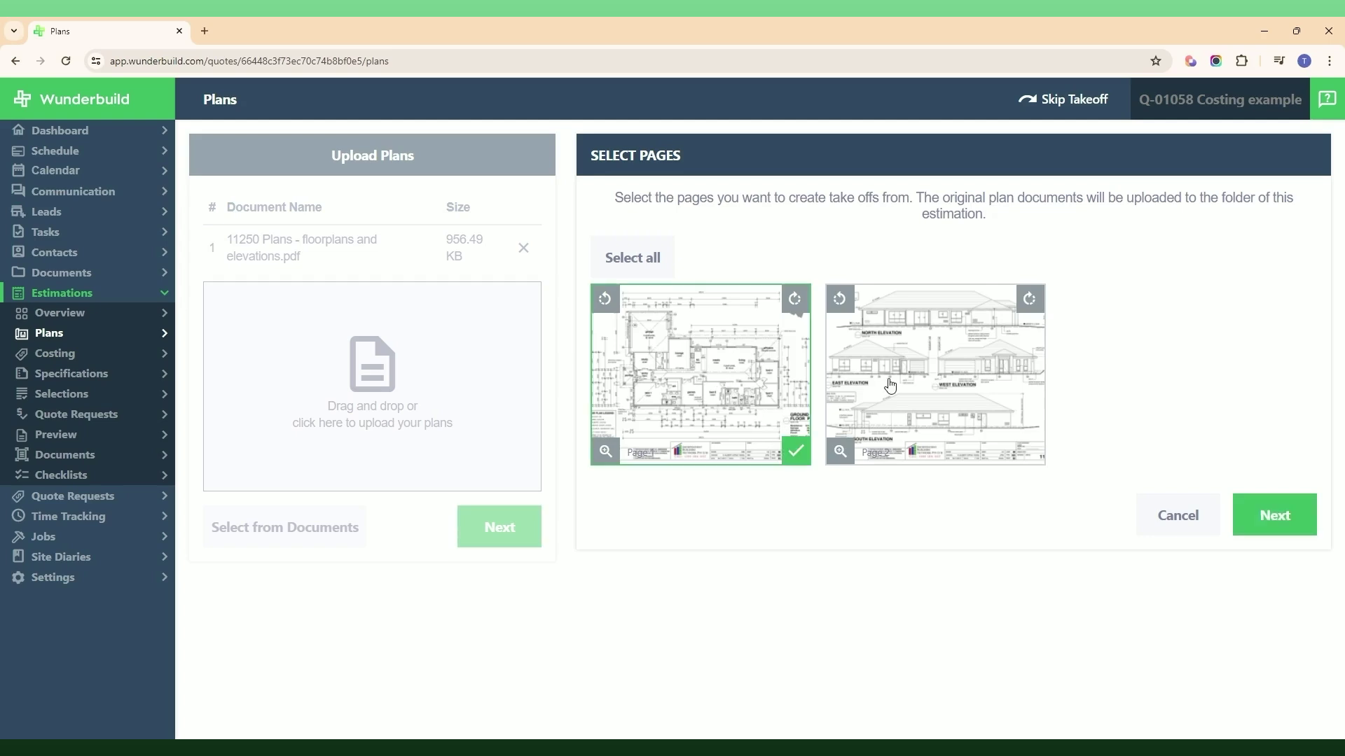
click(890, 385)
click(1273, 518)
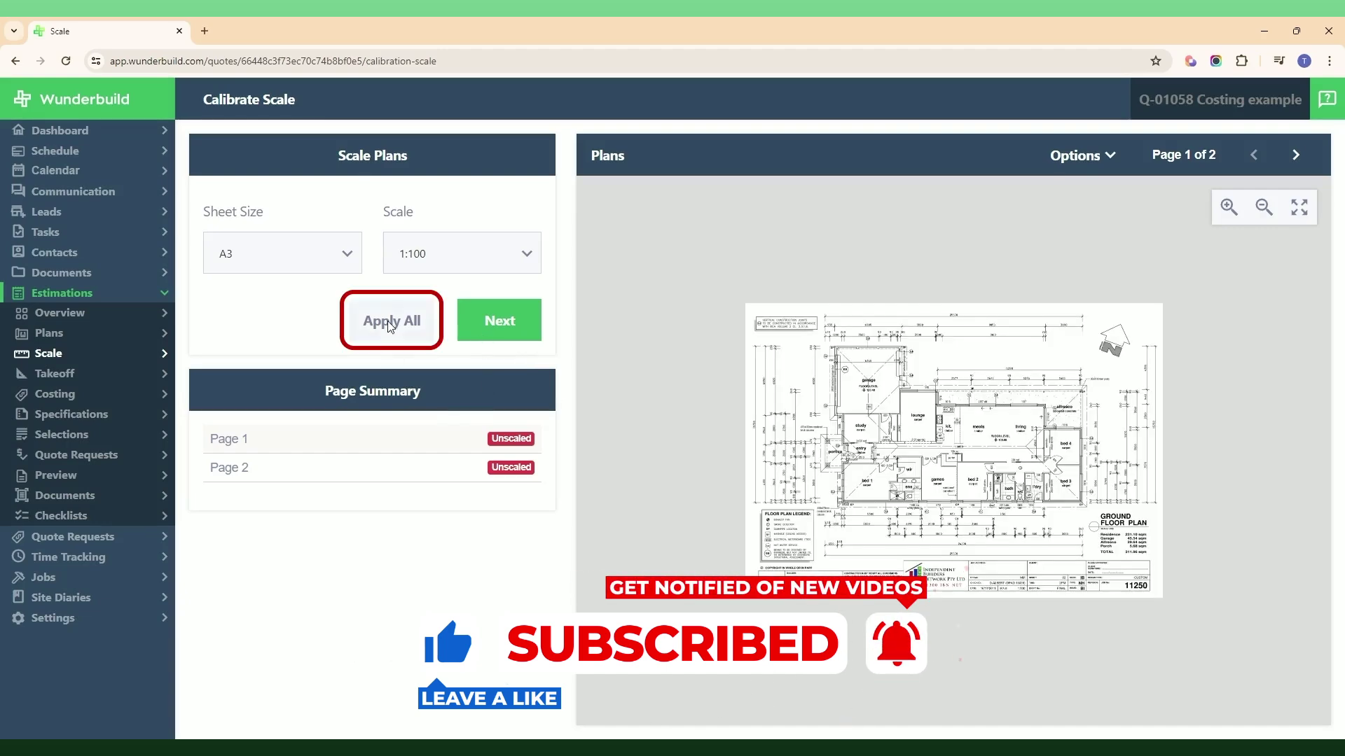
click(388, 320)
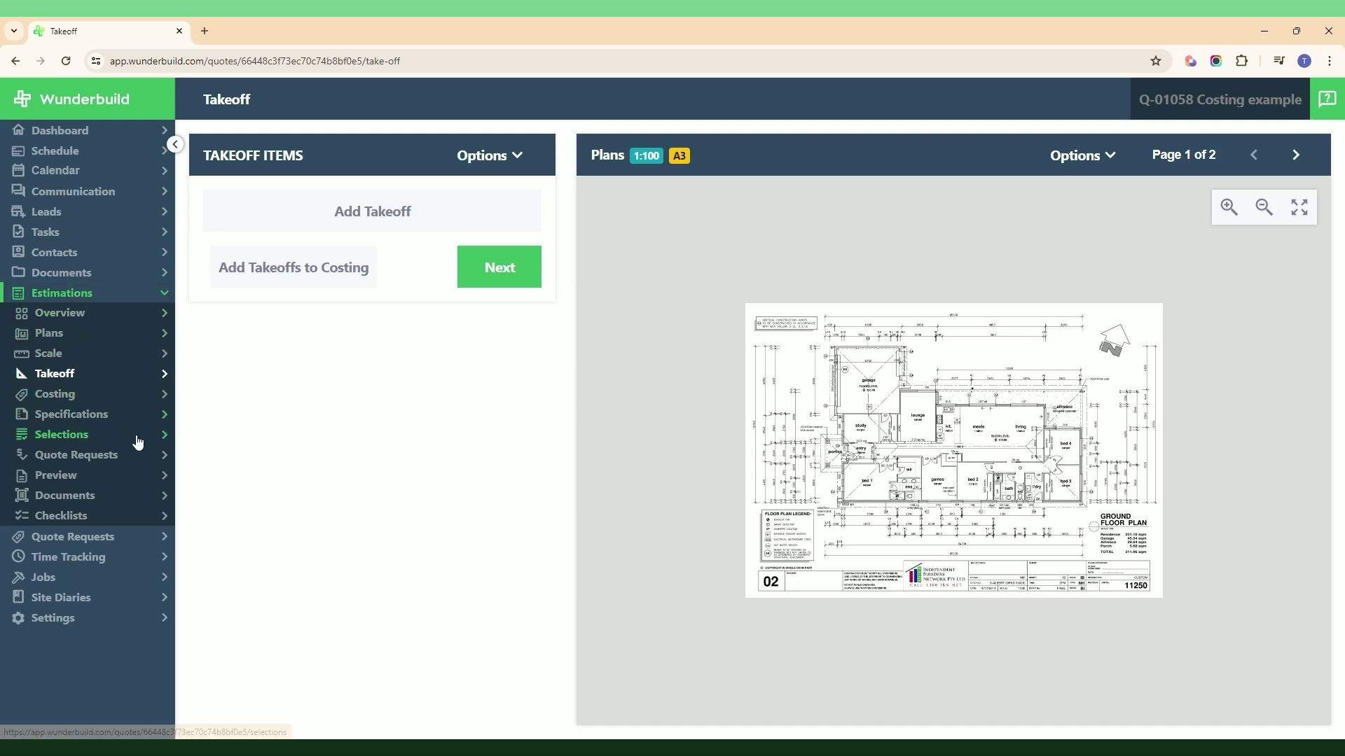
- Start a new costing in the estimation with the category name "Bricks"
click(84, 397)
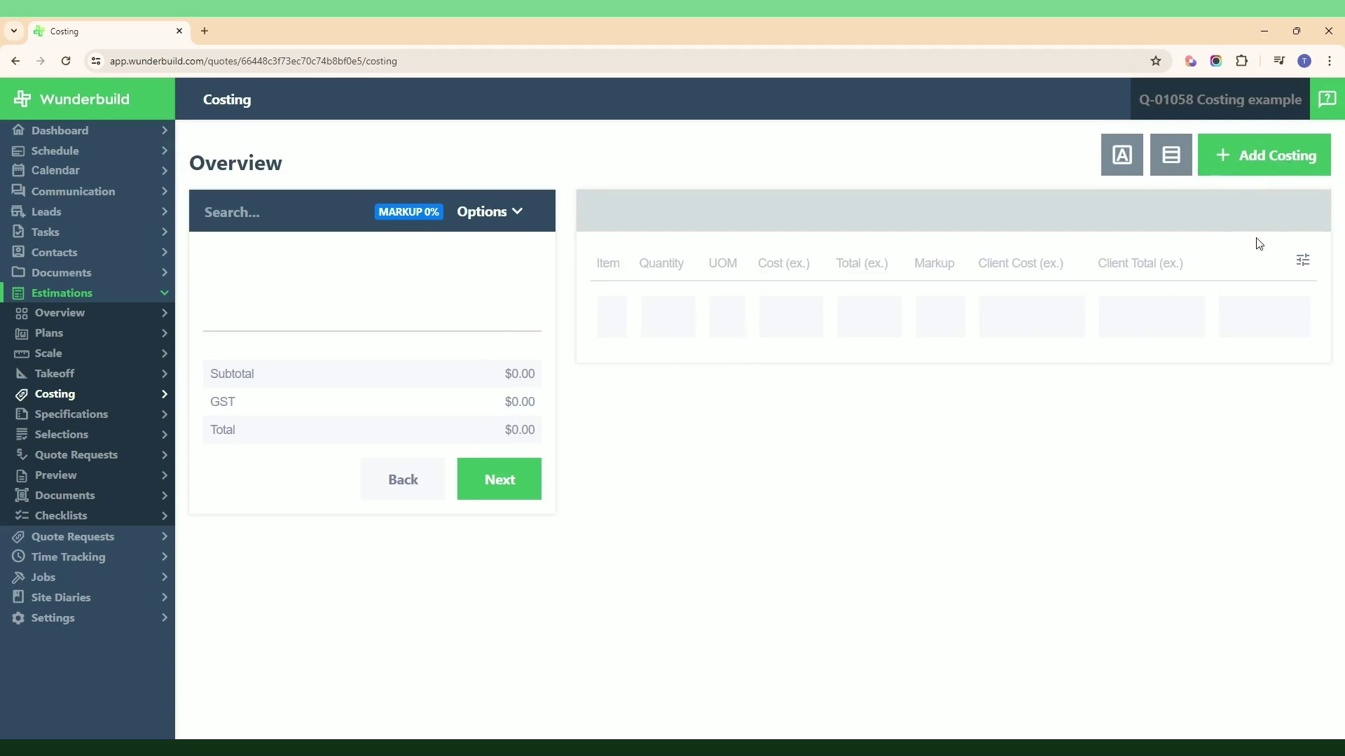
click(1258, 155)
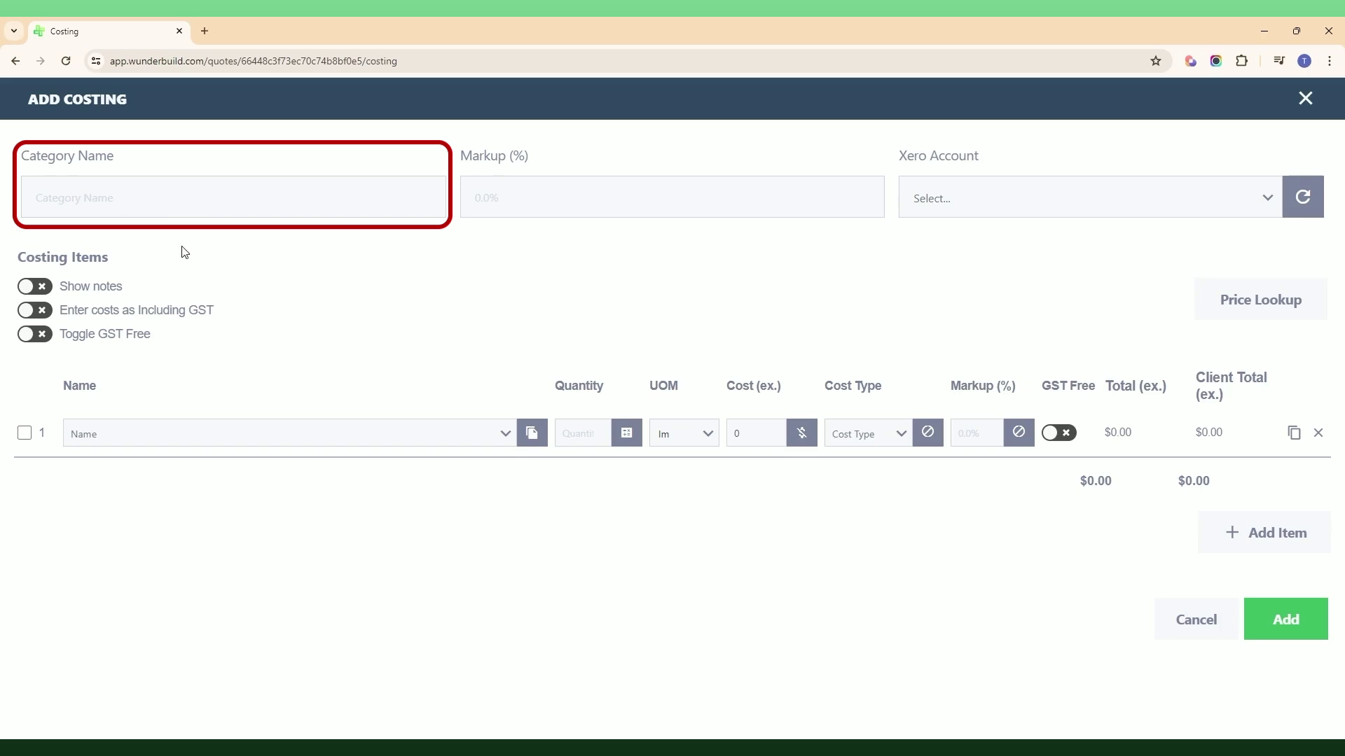
click(155, 212)
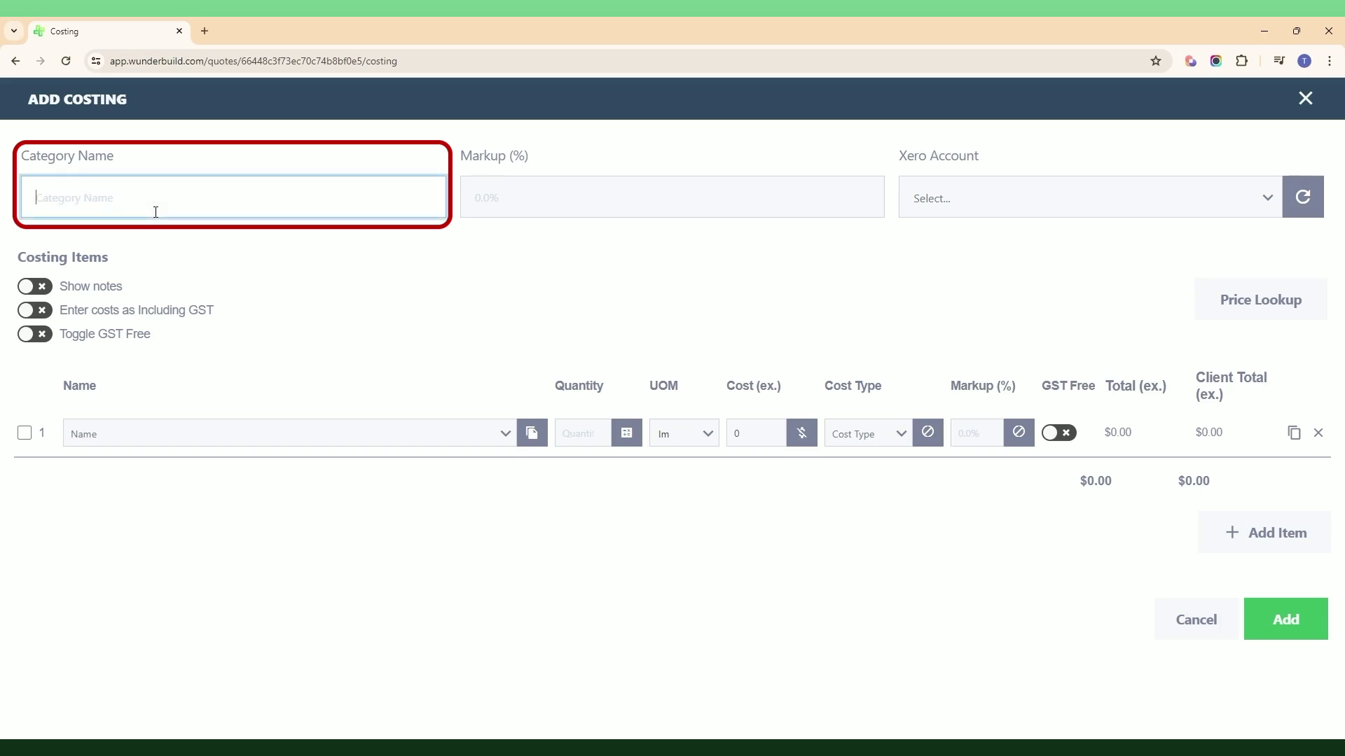
text(Bricks)
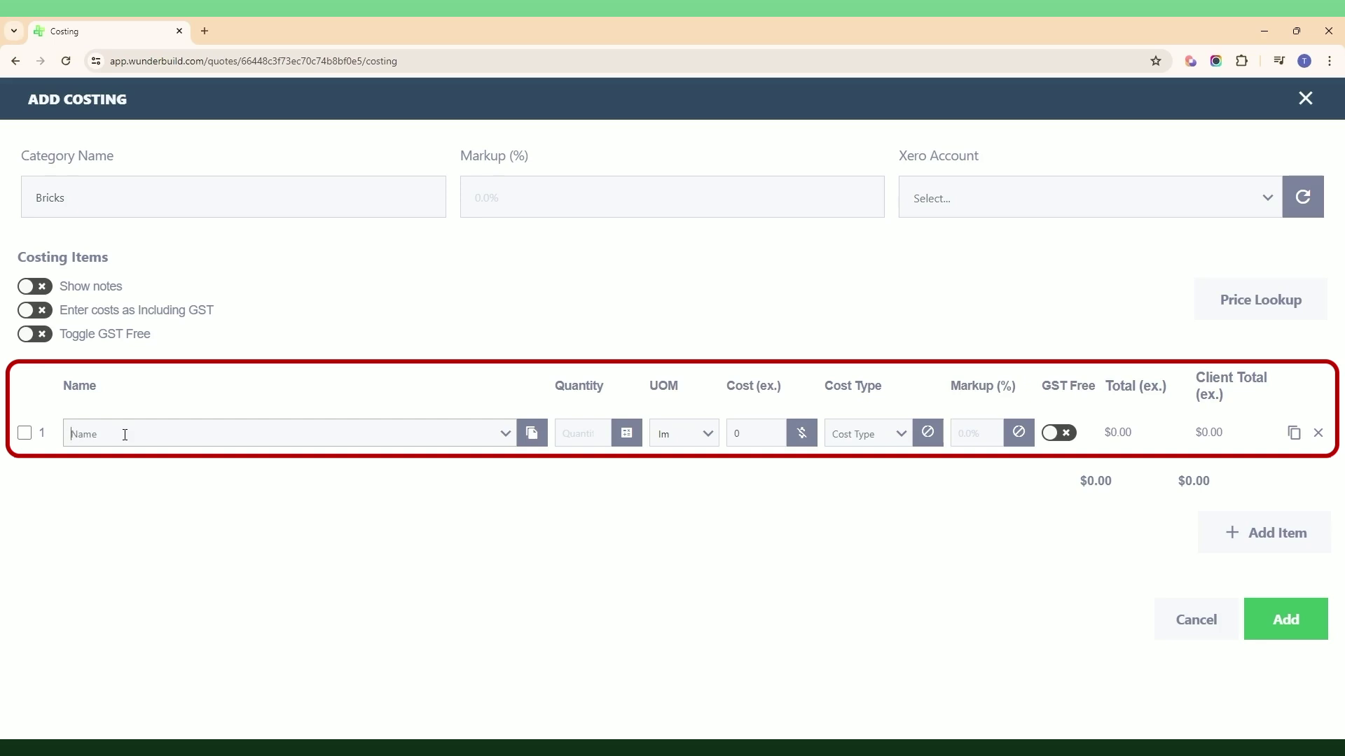
- Create the costing item "brick supply" in the first row and set its quantity to 1000
text(brick )
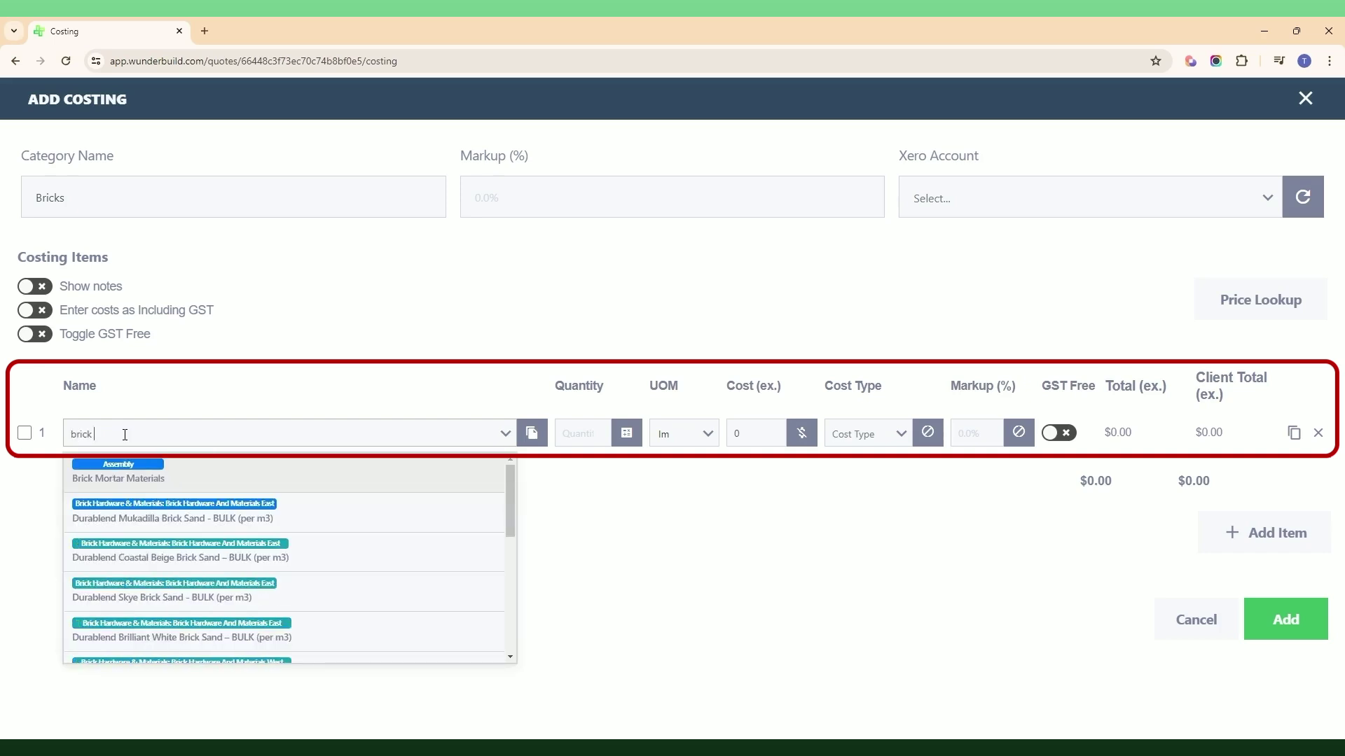
text(supply)
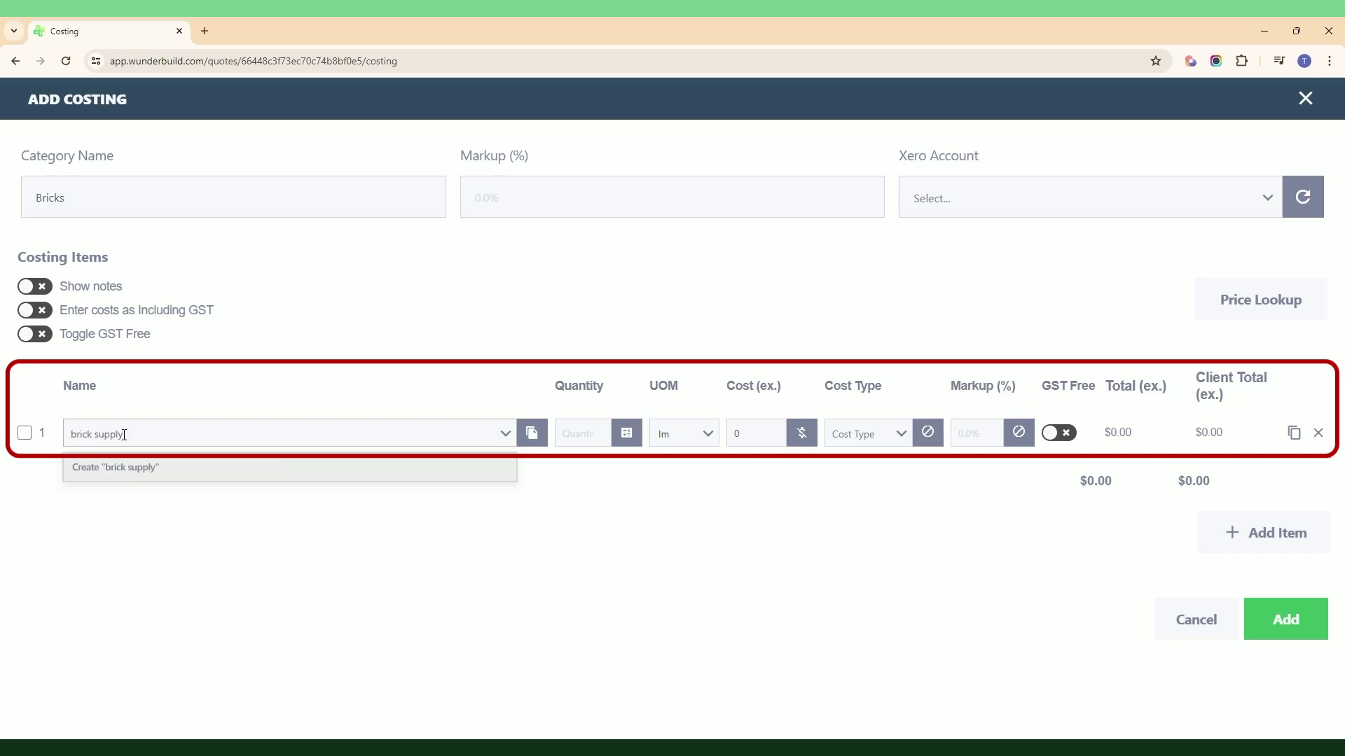
click(136, 467)
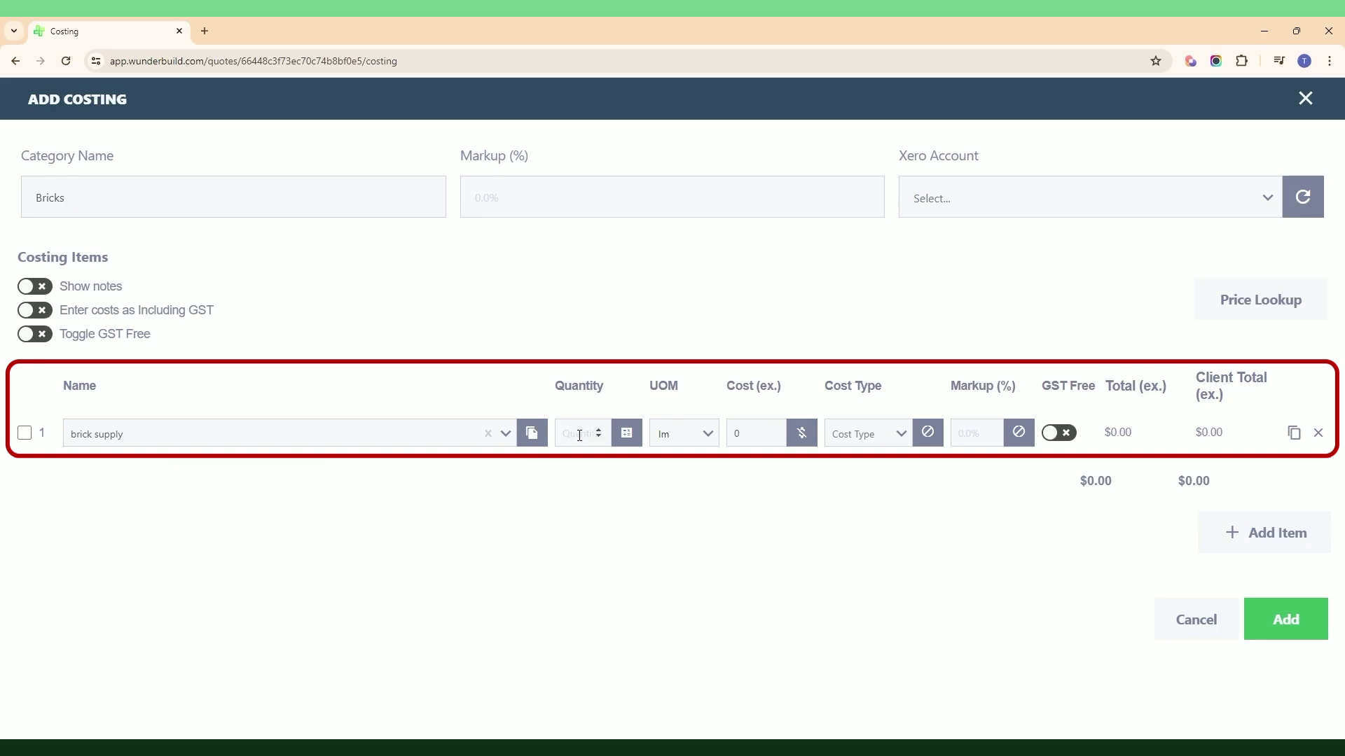
click(579, 435)
text(1000)
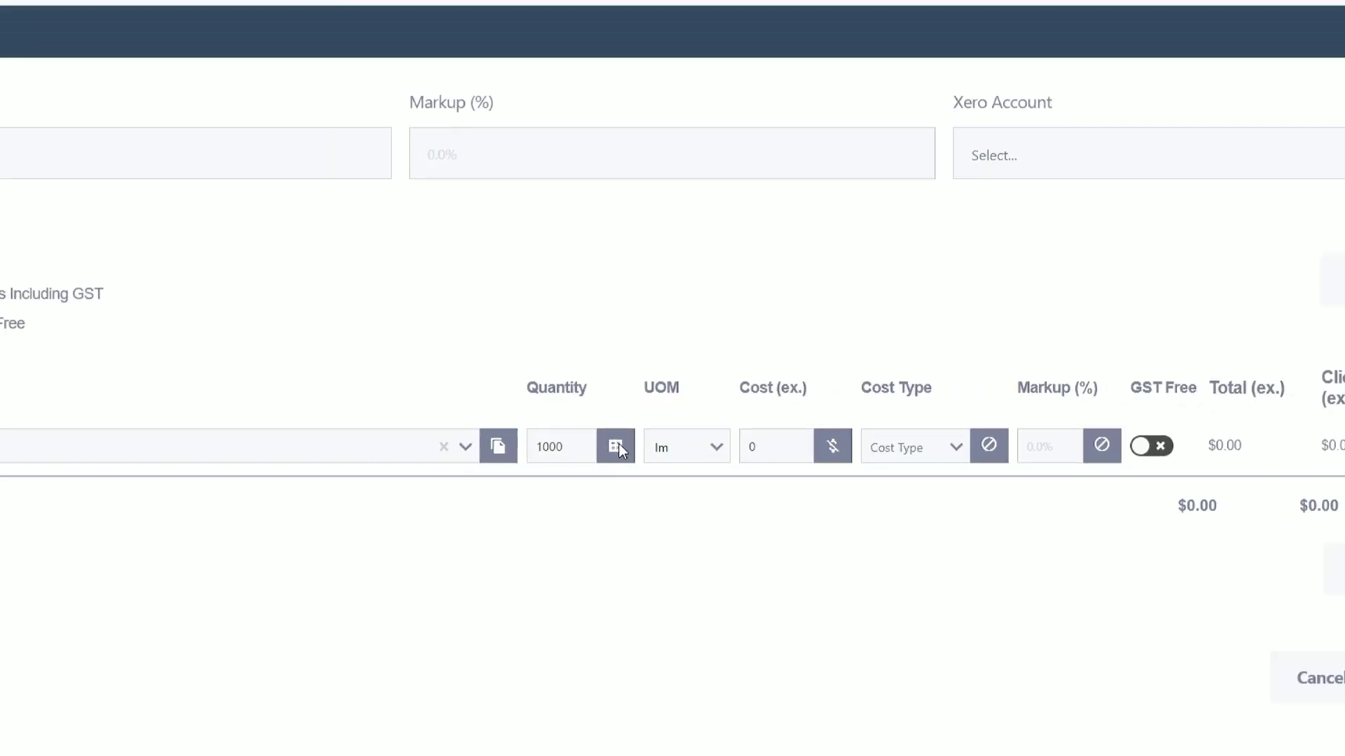
- Open the quantity calculator for brick supply and check which takeoff quantities can be inserted
click(616, 446)
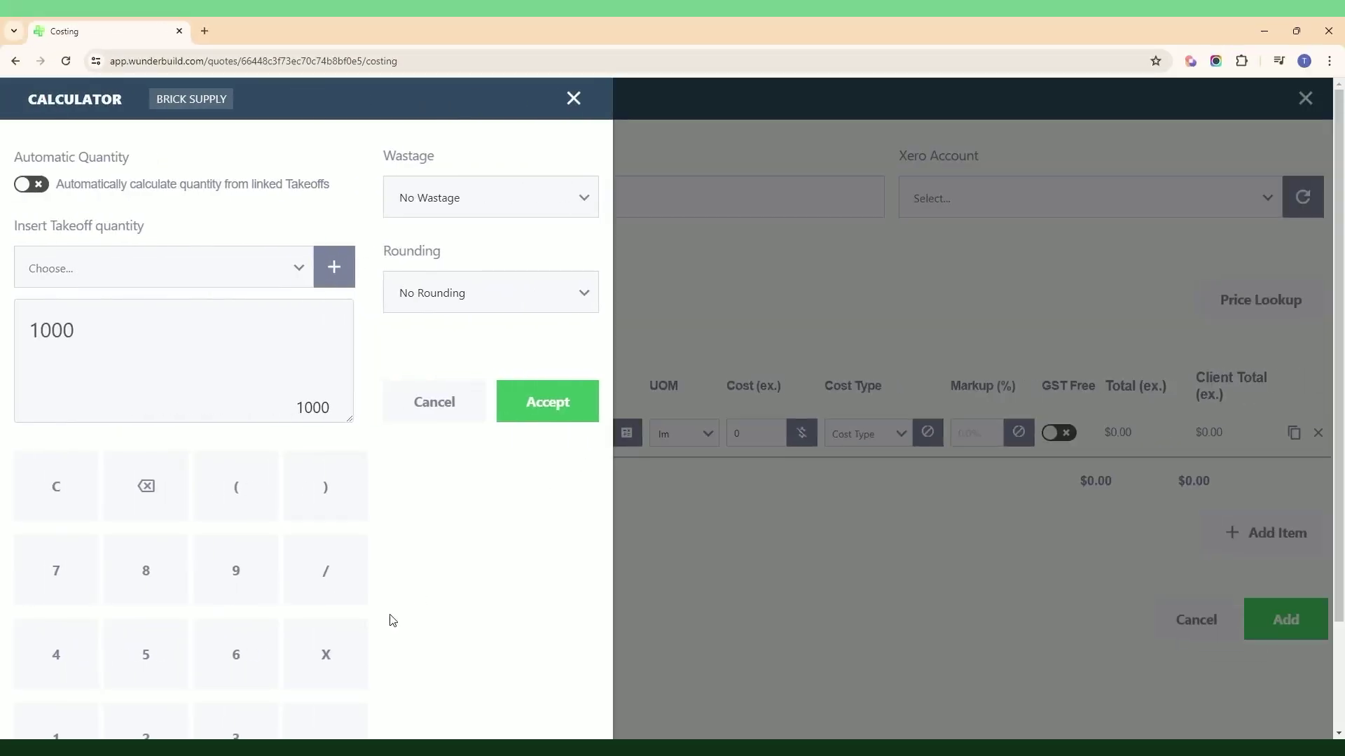
scroll(267, 476, down, 1)
scroll(272, 526, up, 1)
click(301, 273)
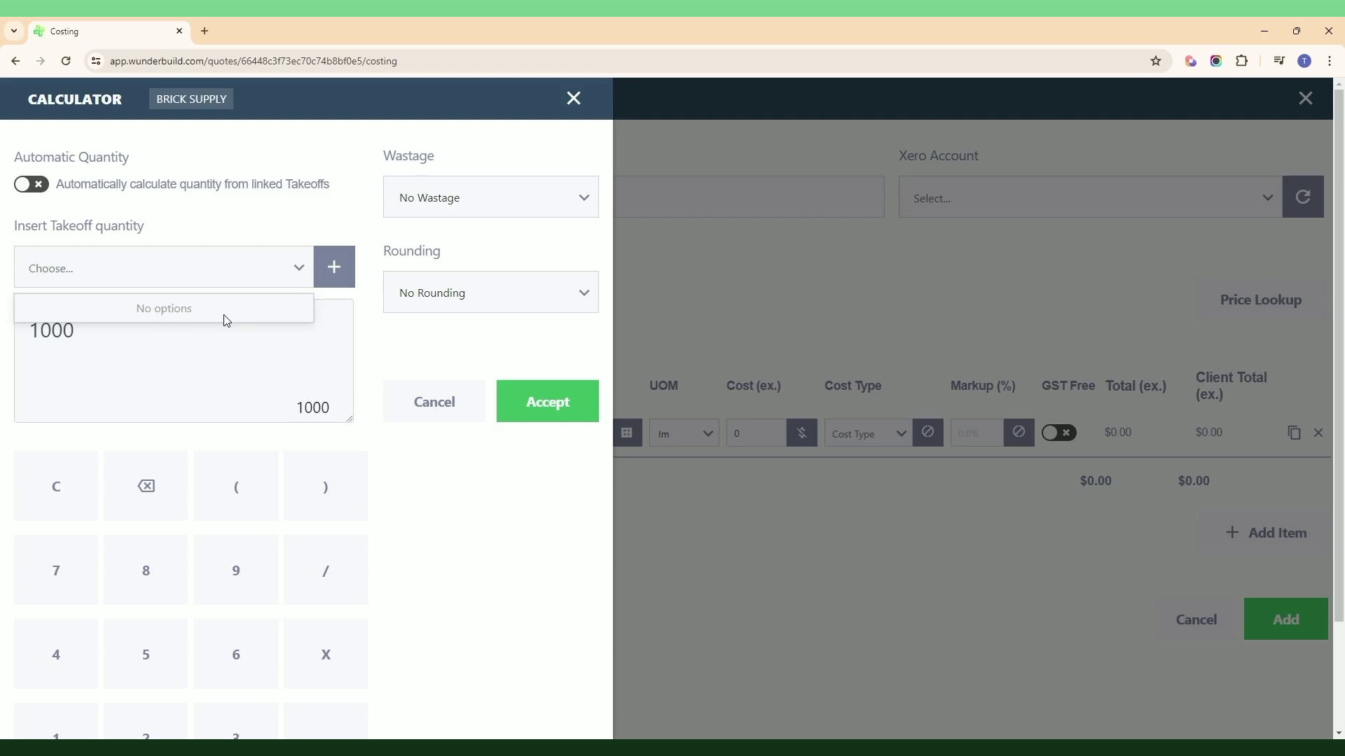
- Start a brick supply takeoff measured in m², view the elevations page, and discard both the takeoff and the calculator
click(335, 269)
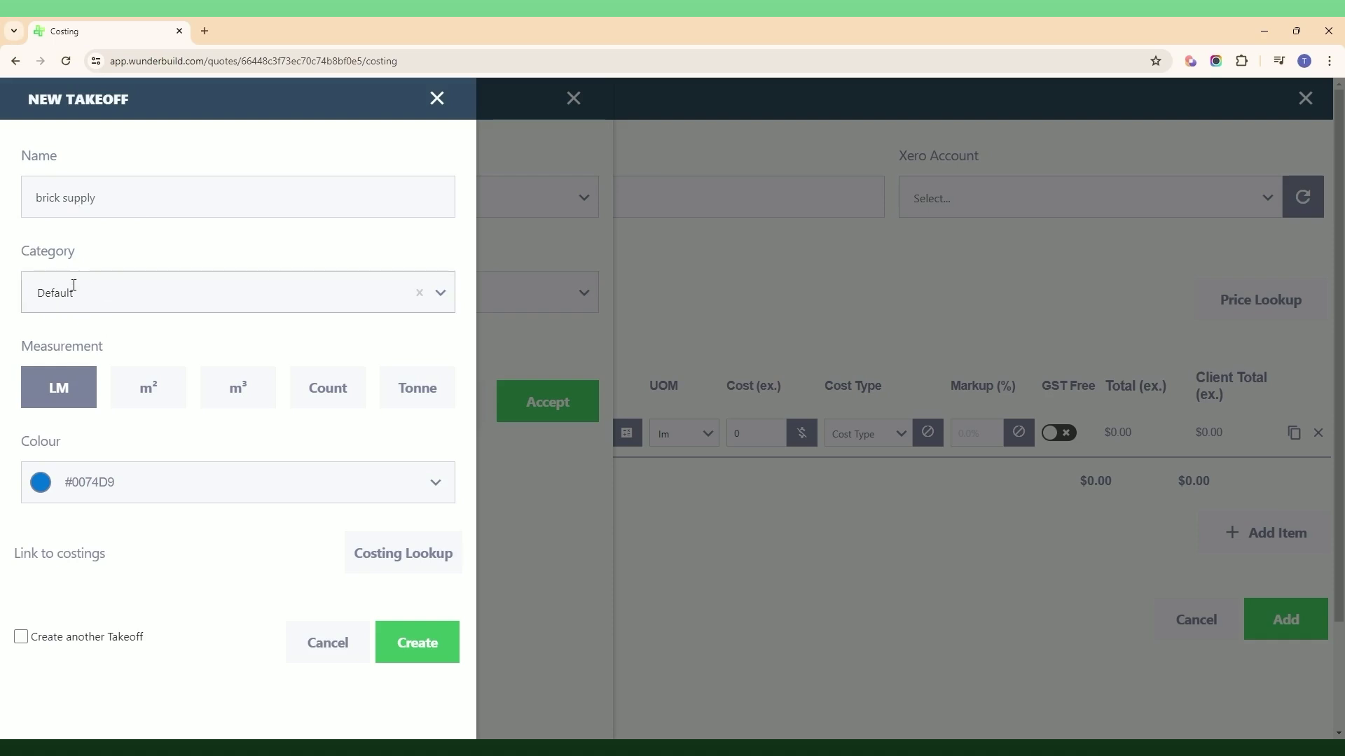
click(148, 396)
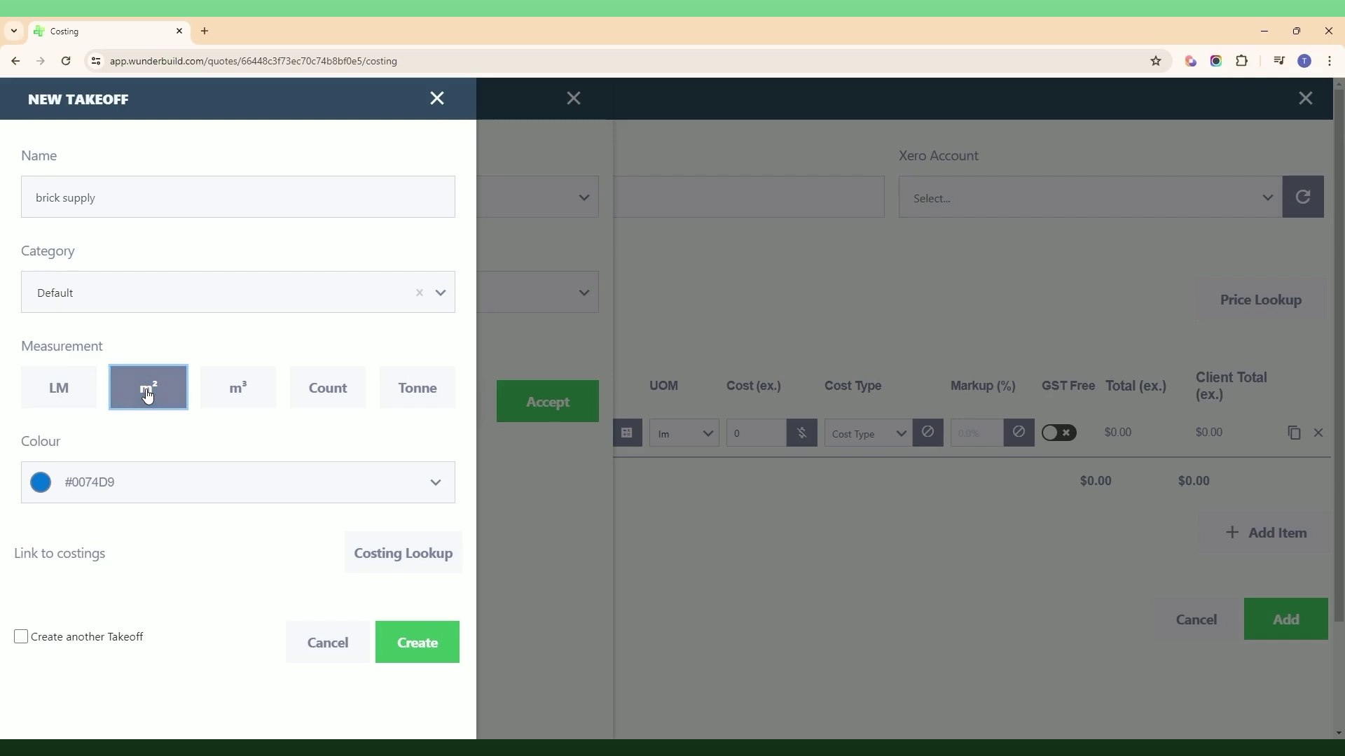
click(403, 650)
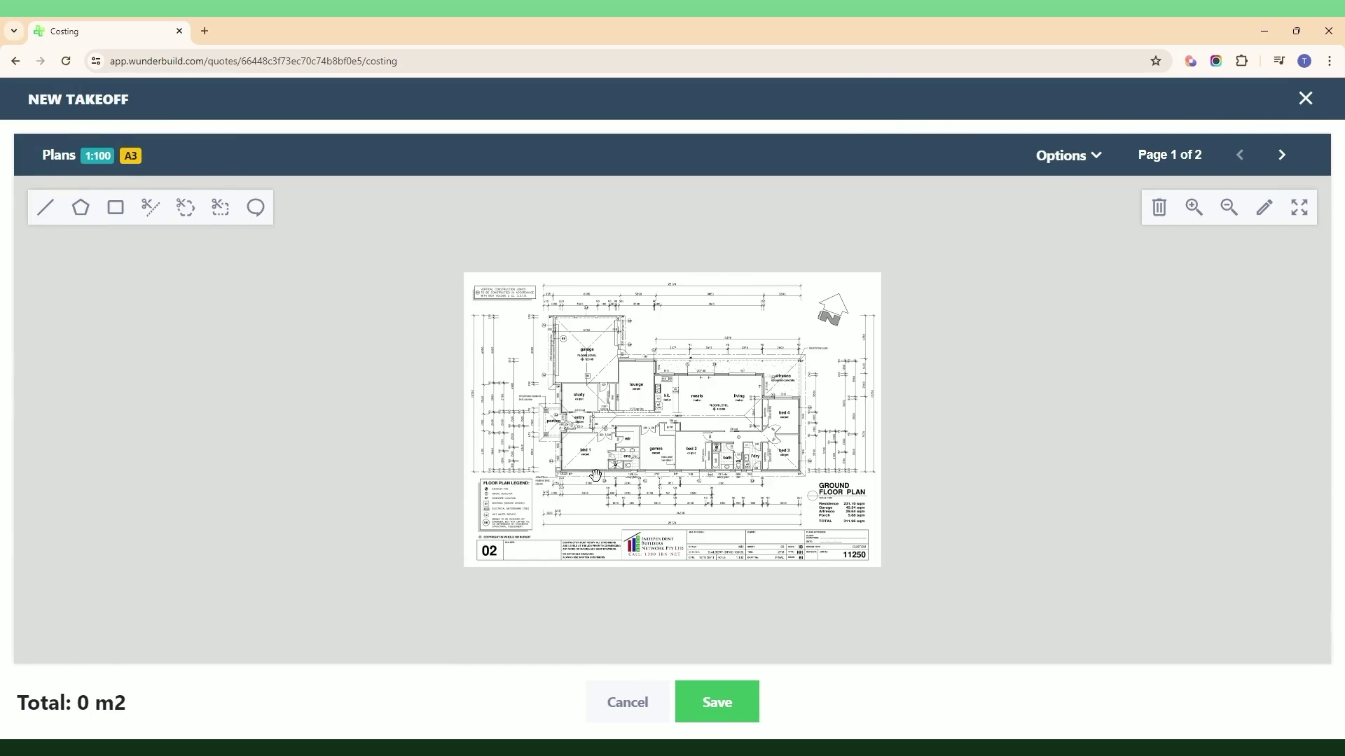
click(1282, 154)
scroll(636, 378, up, 3)
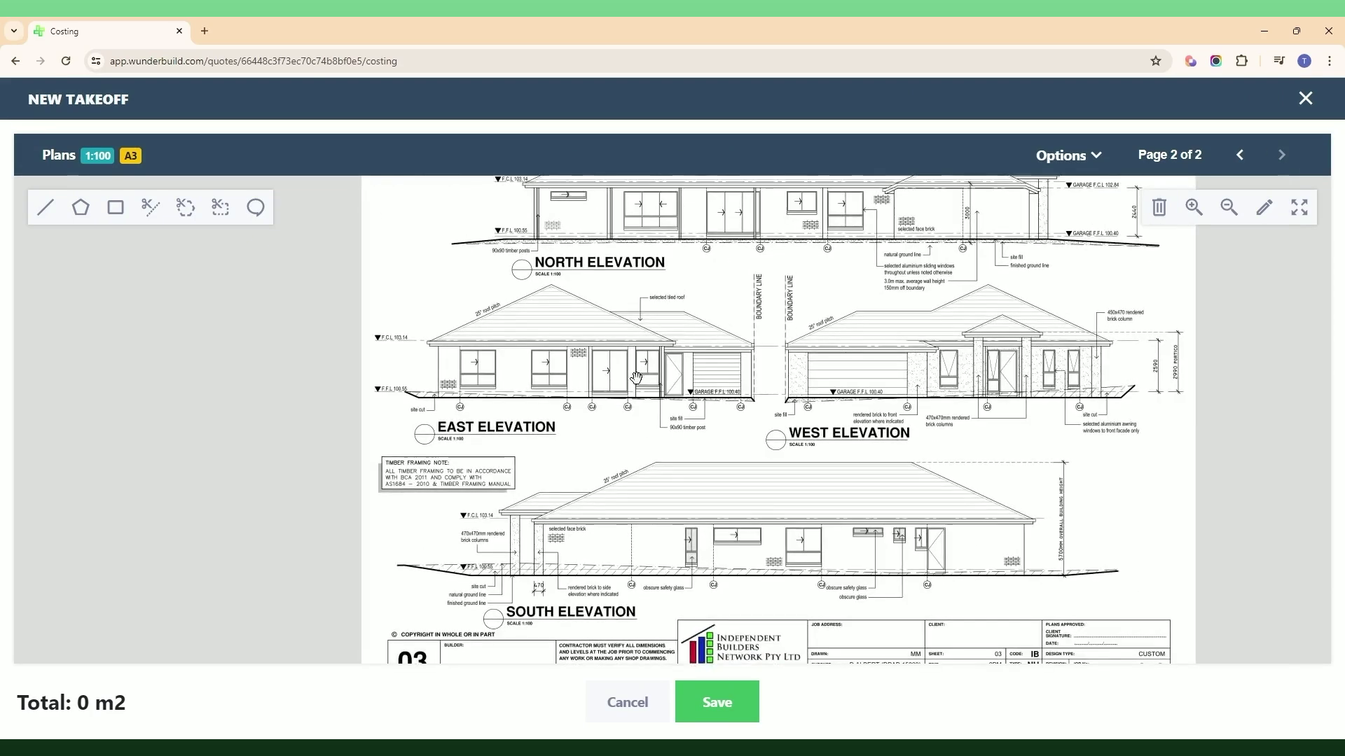
drag(636, 378, 626, 438)
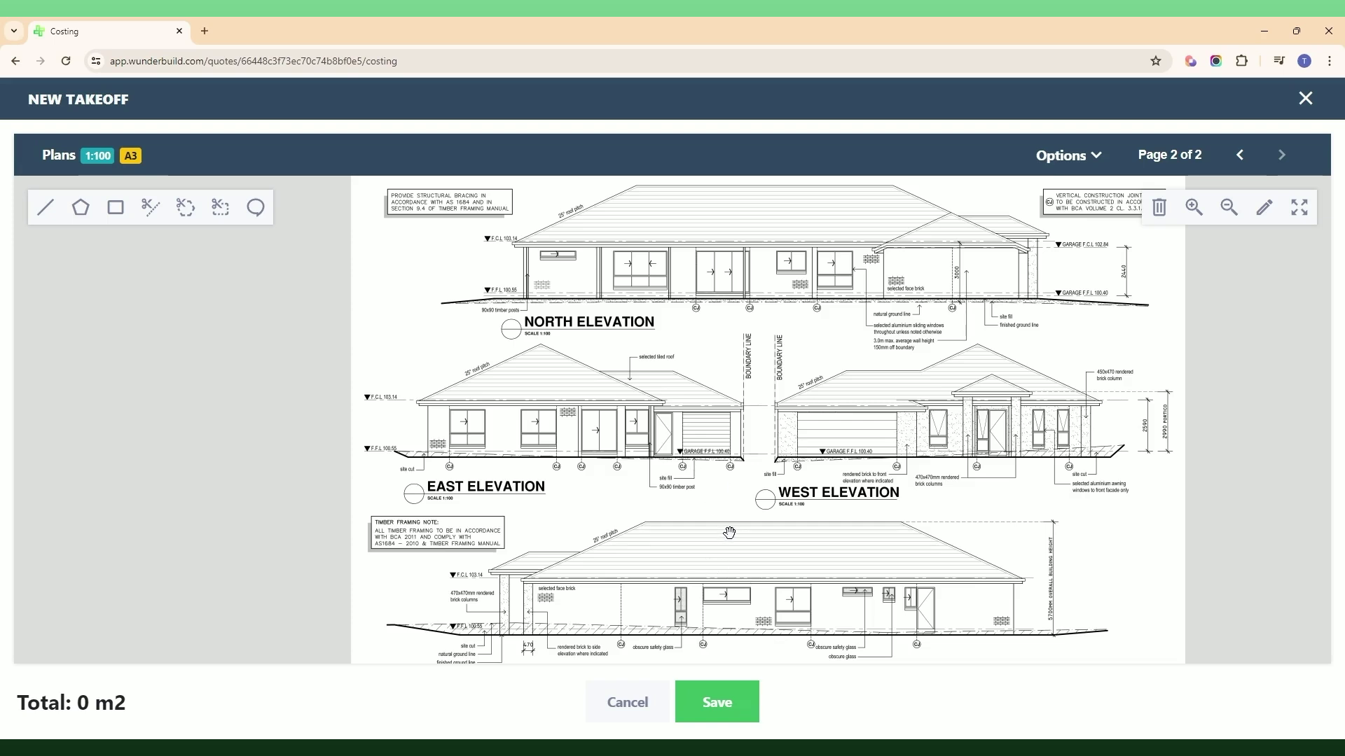
click(629, 702)
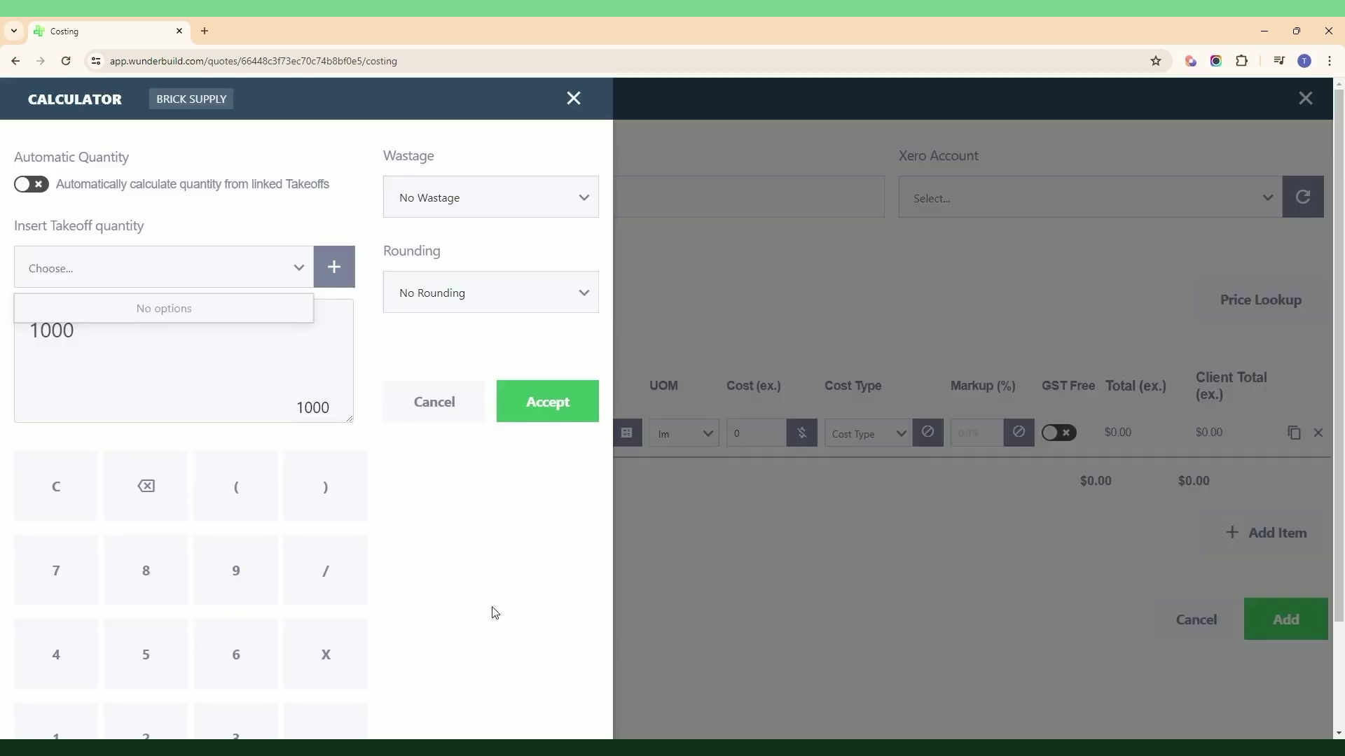
click(301, 268)
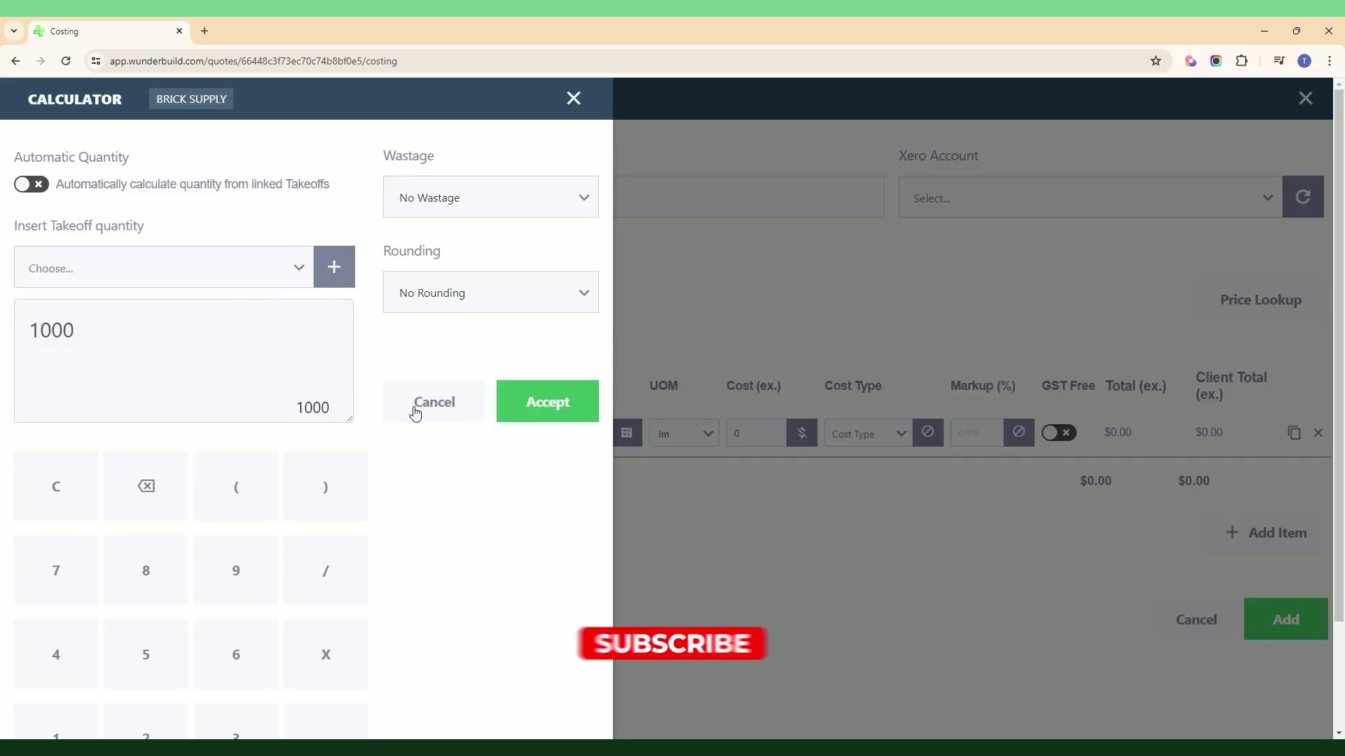
click(439, 403)
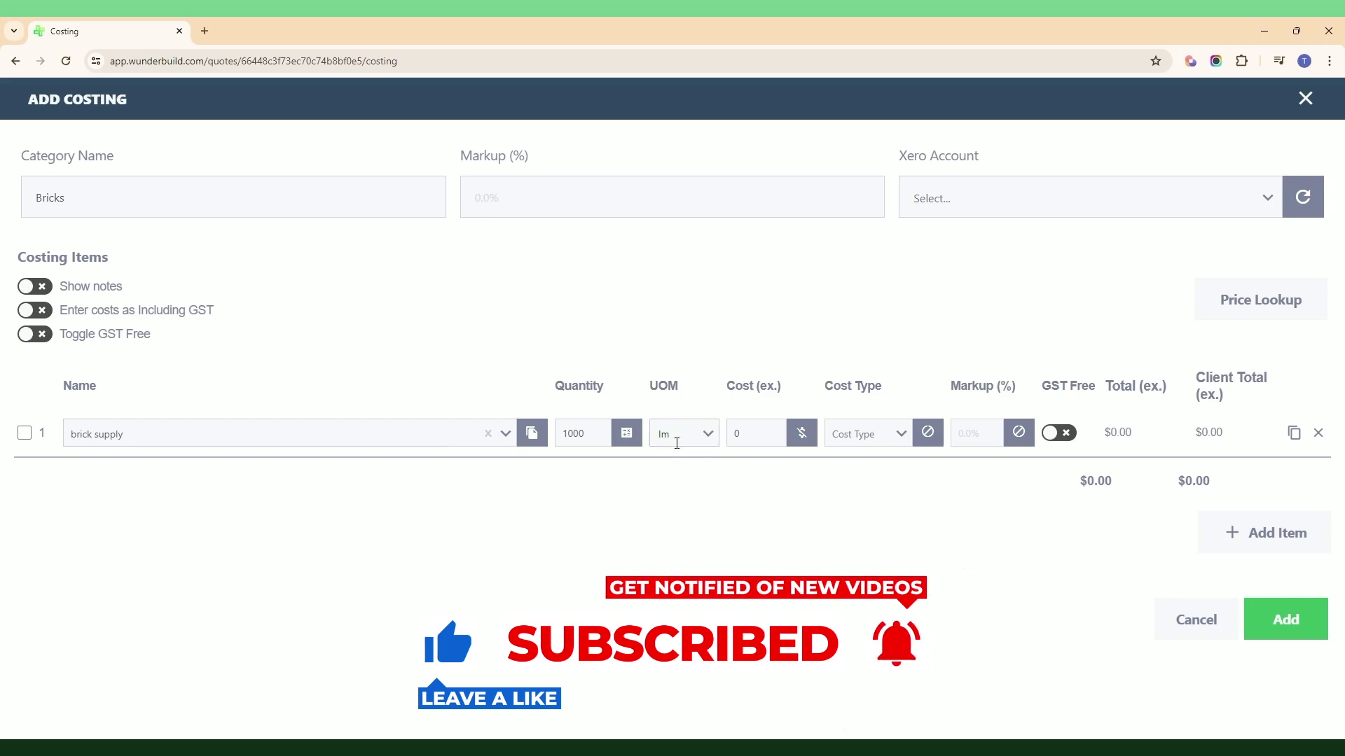
- Create the unit of measure "each" for the brick supply item
click(701, 442)
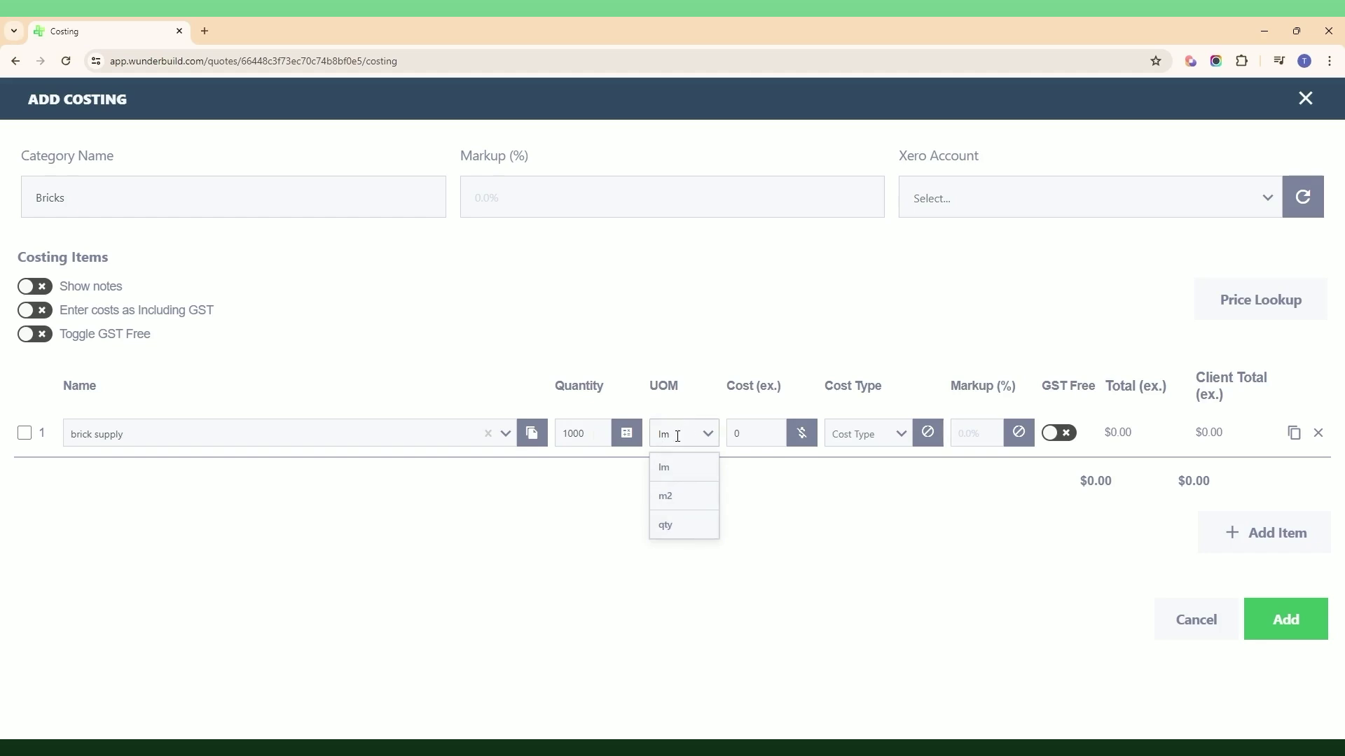
text(eacj)
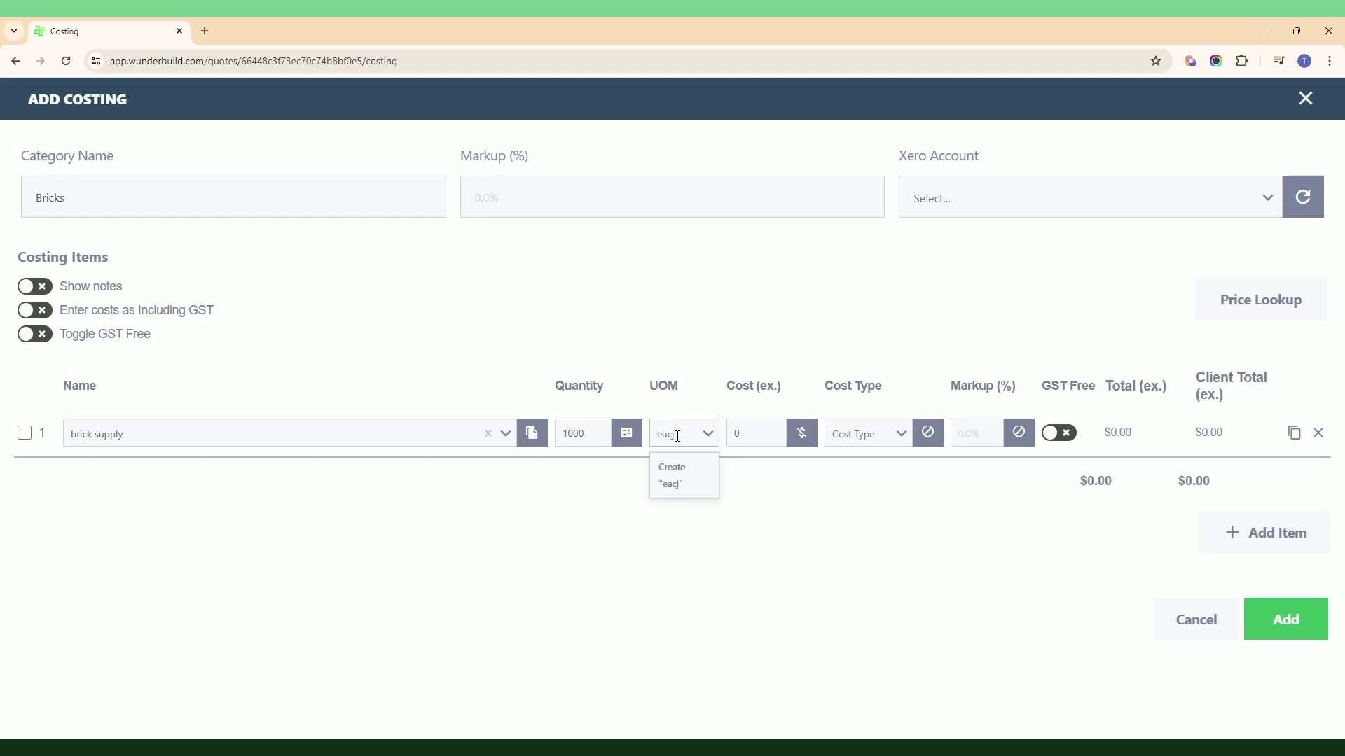
key(BackSpace)
text(h)
click(672, 473)
- Set the brick supply quantity to 1 and its unit of measure to a new unit, "per thou"
key(shift+Tab)
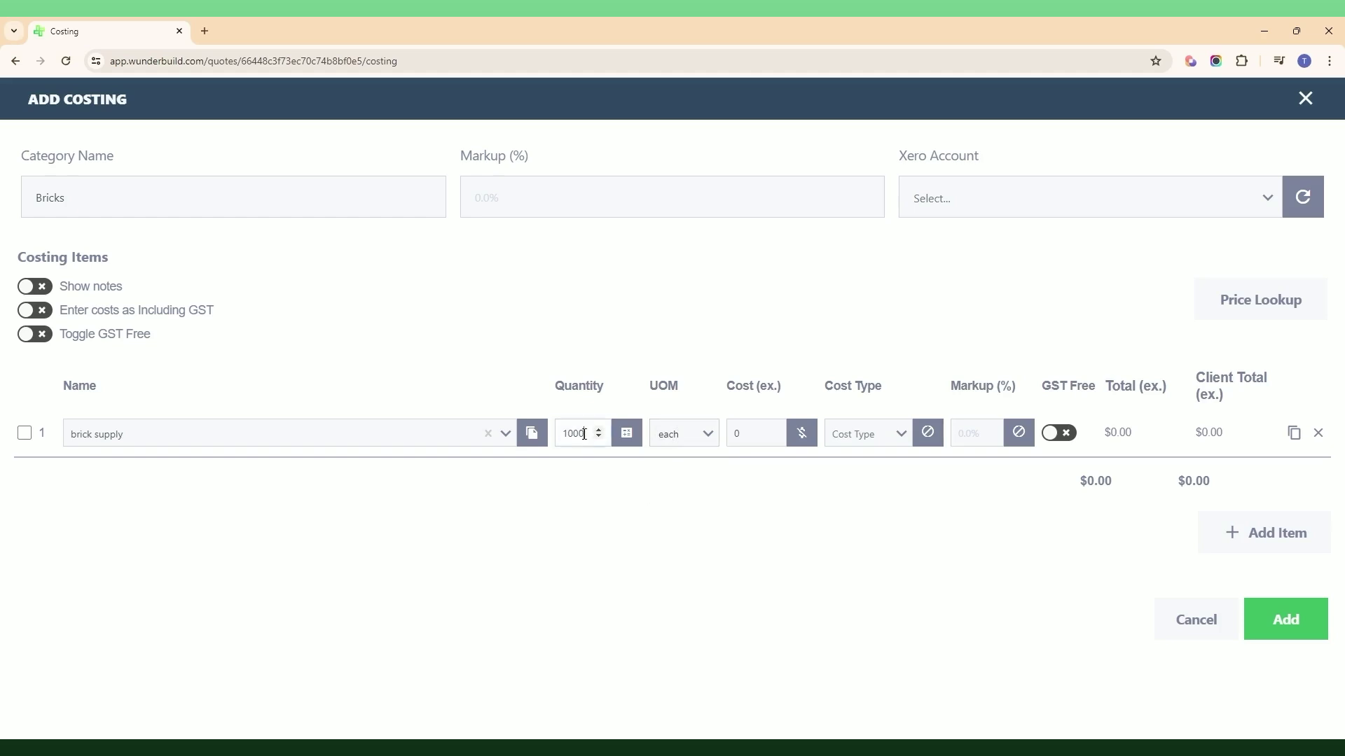
text(1)
click(678, 439)
key(BackSpace)
key(BackSpace)
key(BackSpace)
key(BackSpace)
text(per thou)
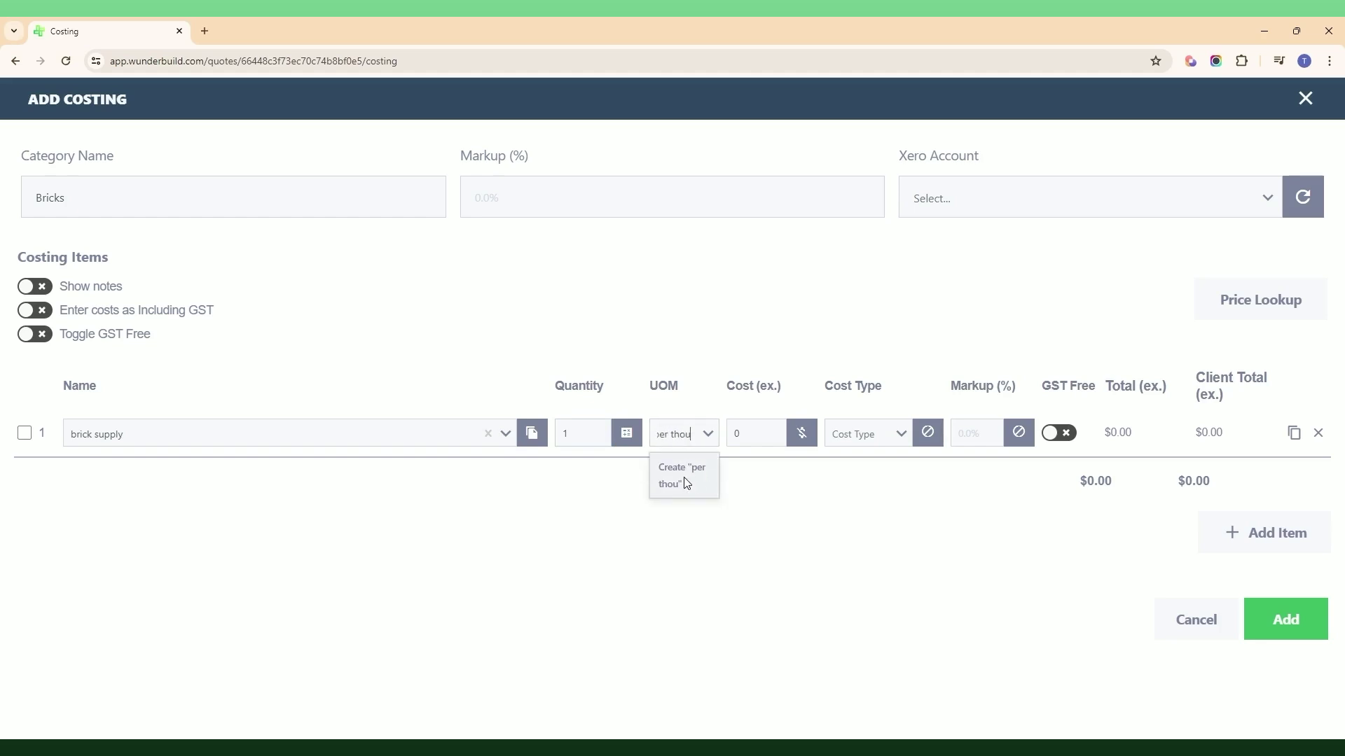
click(665, 483)
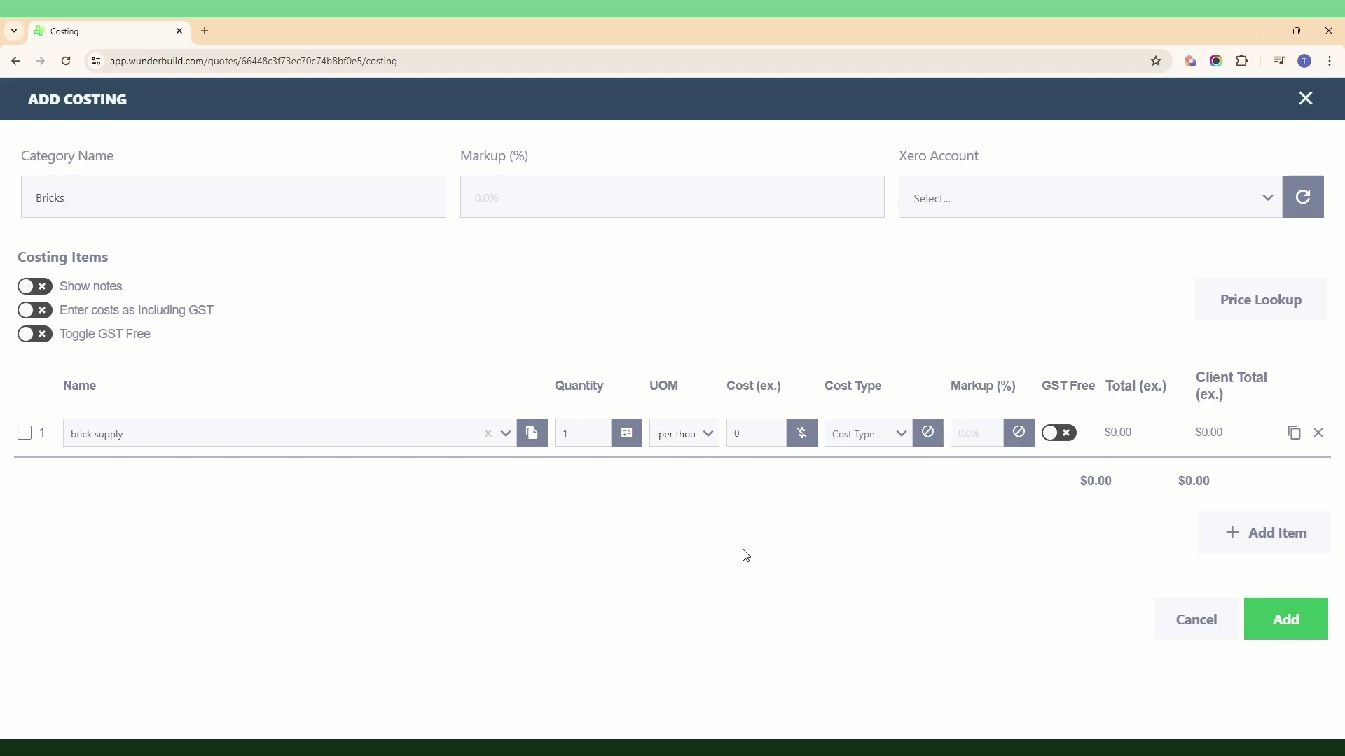
- Set the brick supply item's cost excluding GST to 950
click(747, 432)
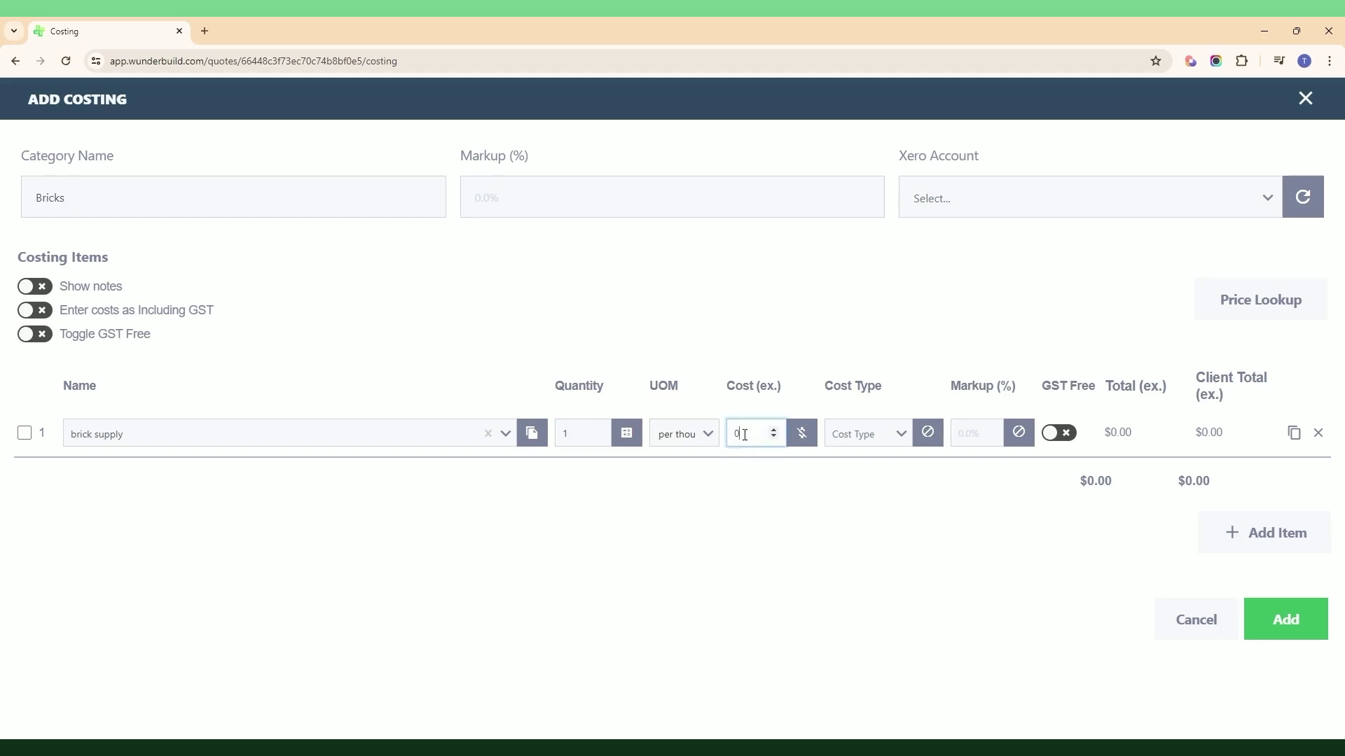
text(950)
click(758, 527)
- Fill the brick supply item from the Bricks price list, Category 1, with the Melb zone 1, 2 & Geelong delivery bricks priced per thousand
click(800, 441)
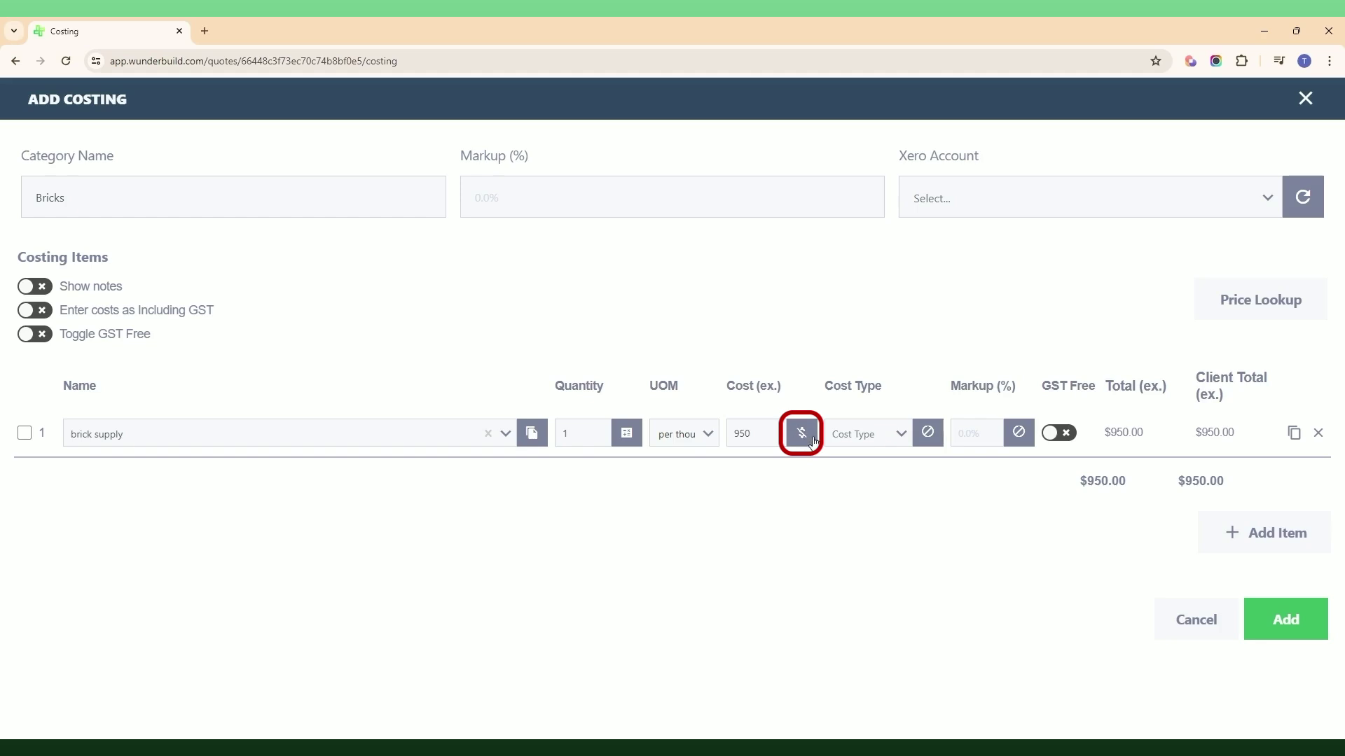
click(802, 434)
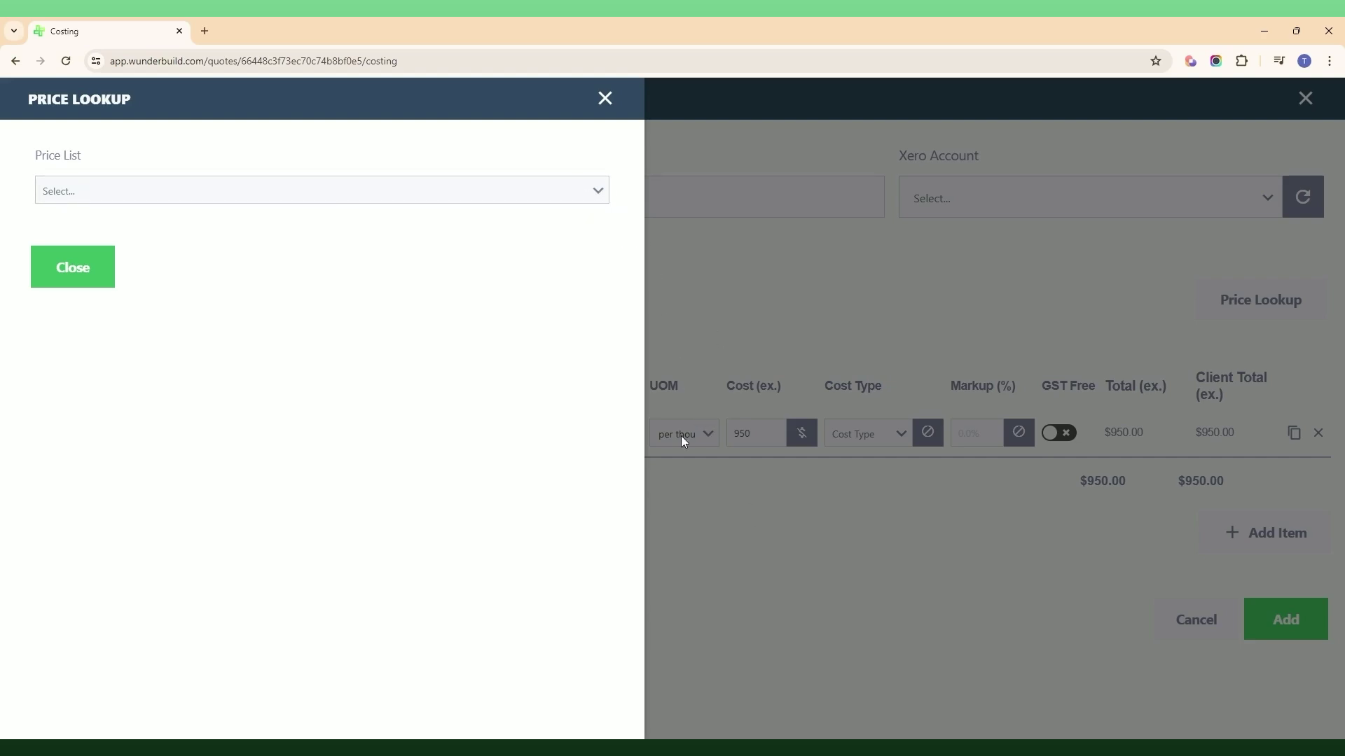
click(599, 193)
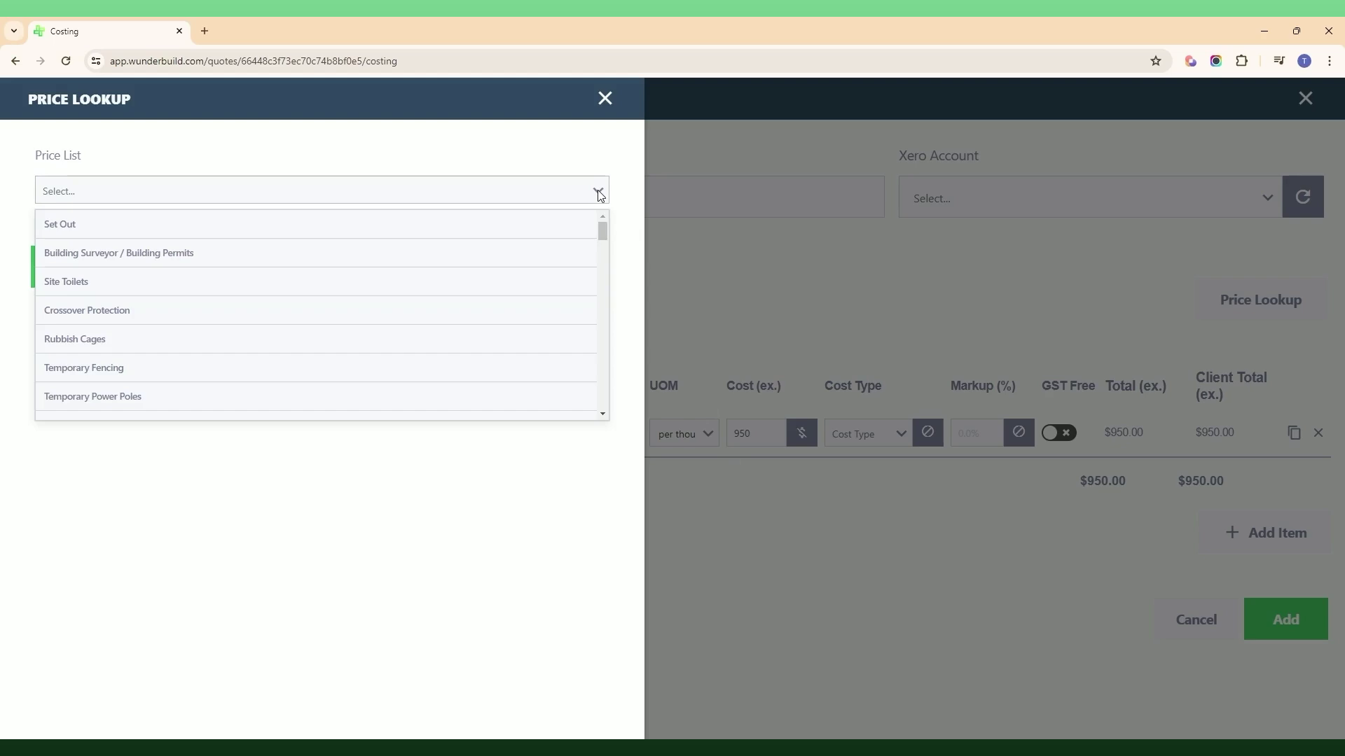
scroll(380, 262, down, 1)
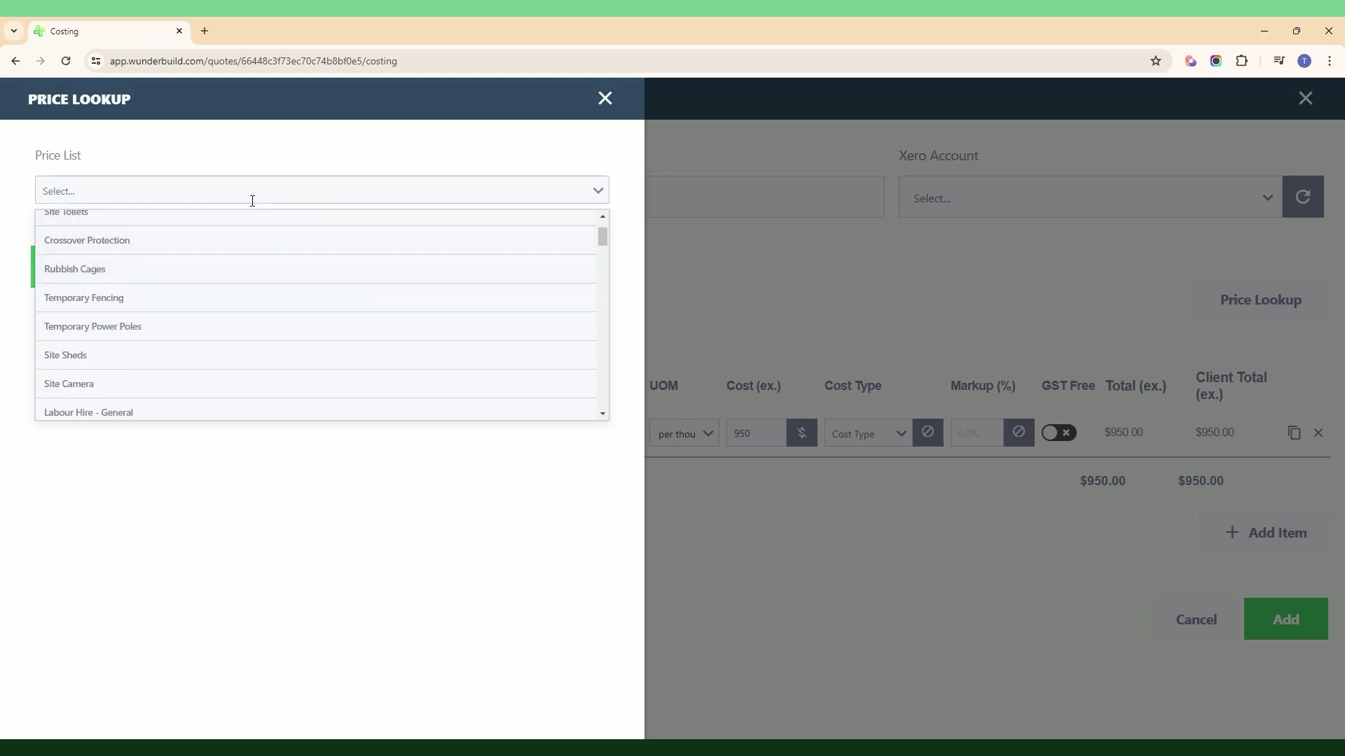
text(bric)
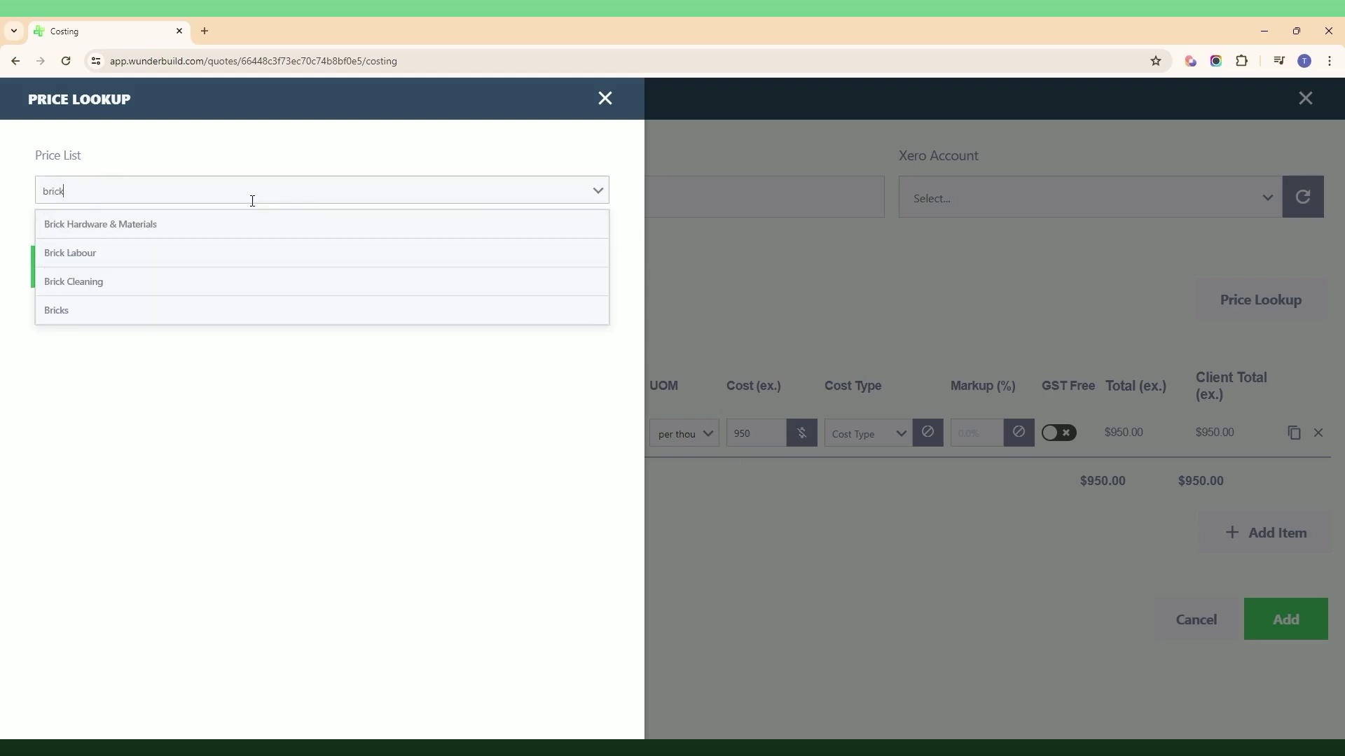
text(k)
click(69, 311)
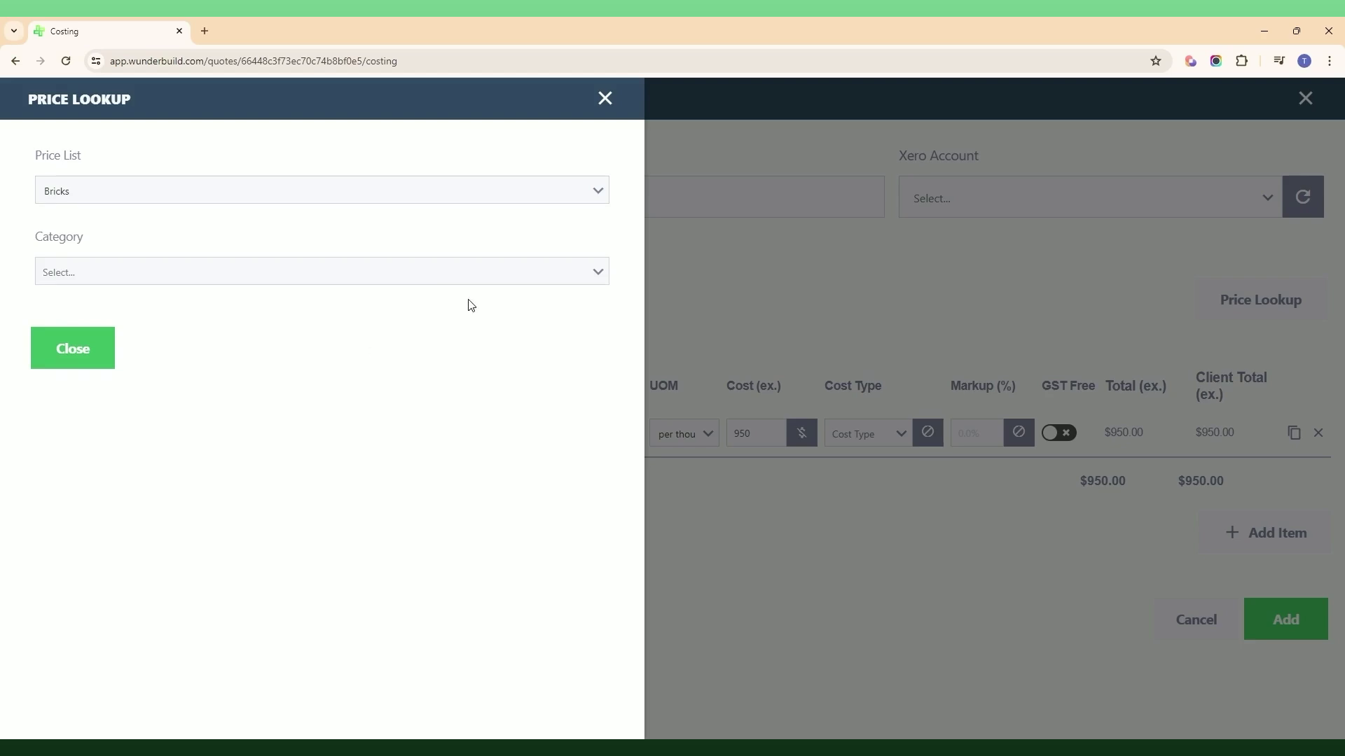
click(594, 276)
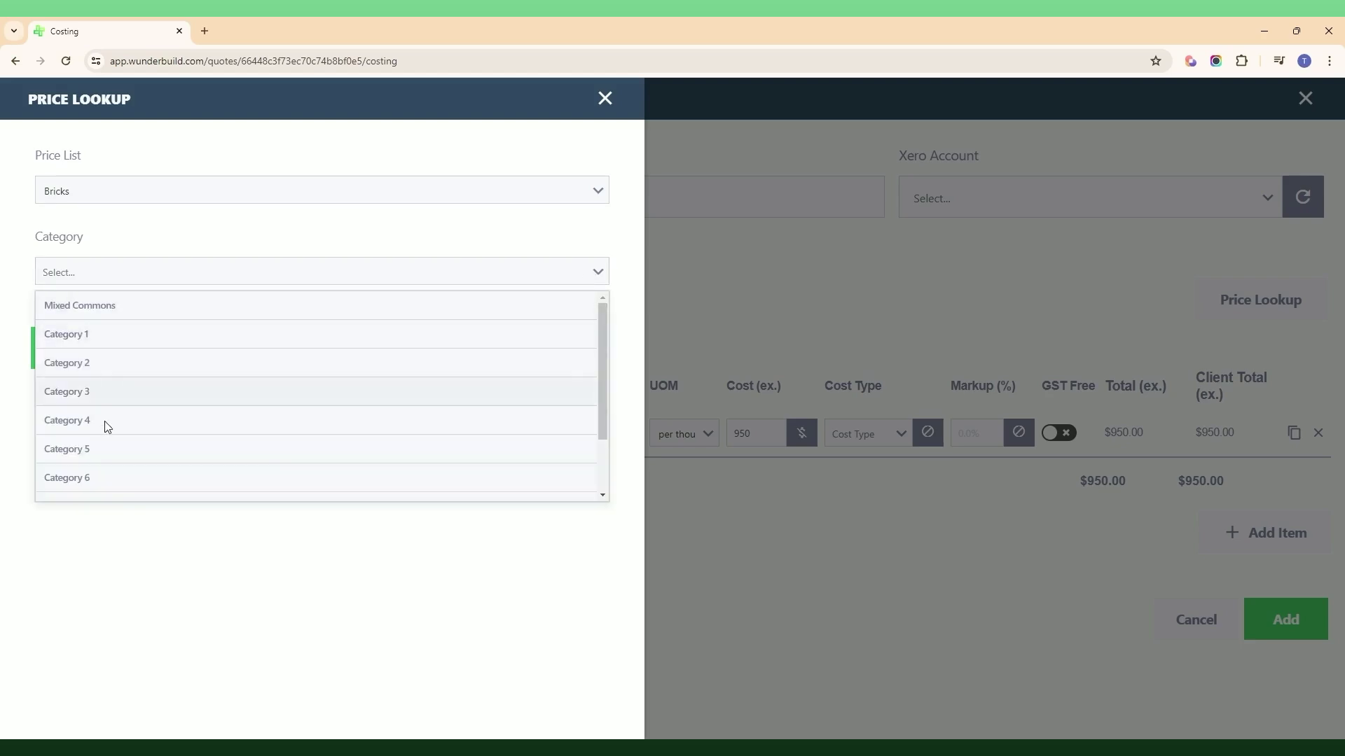
click(112, 336)
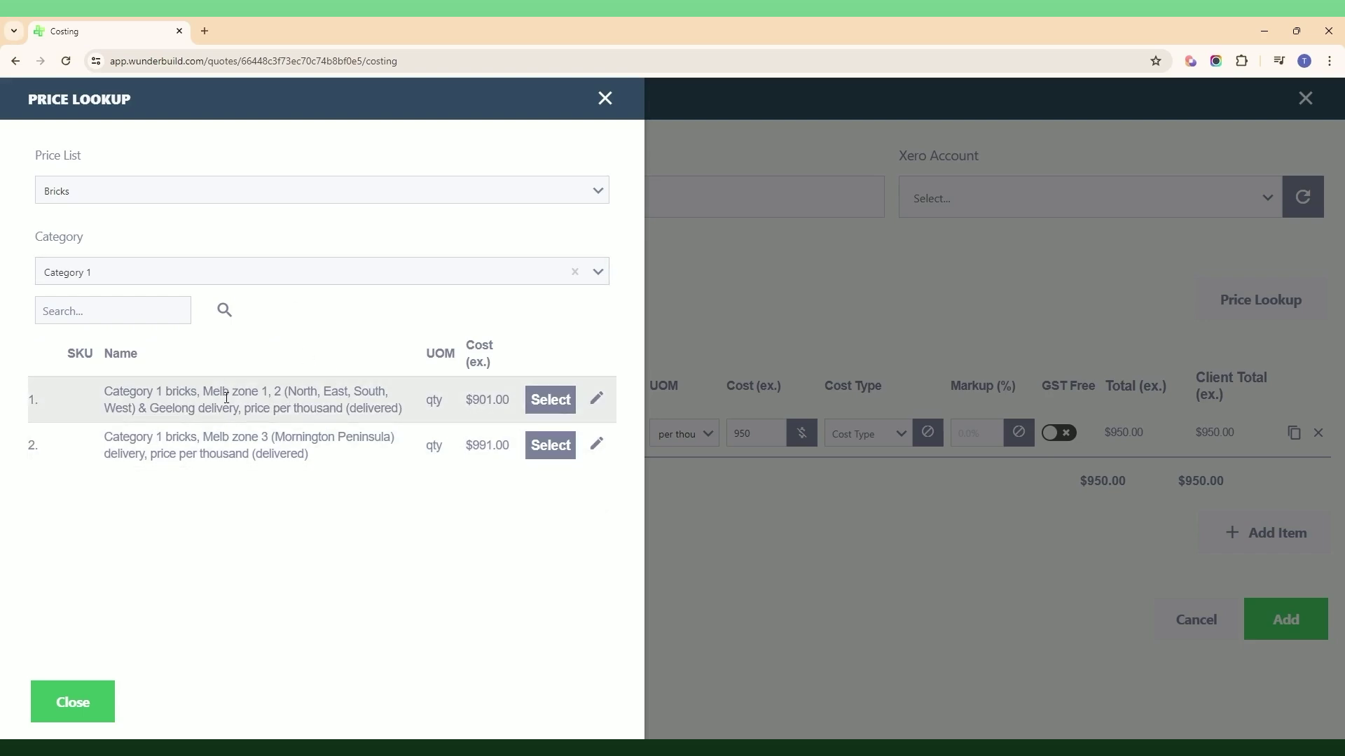
click(552, 400)
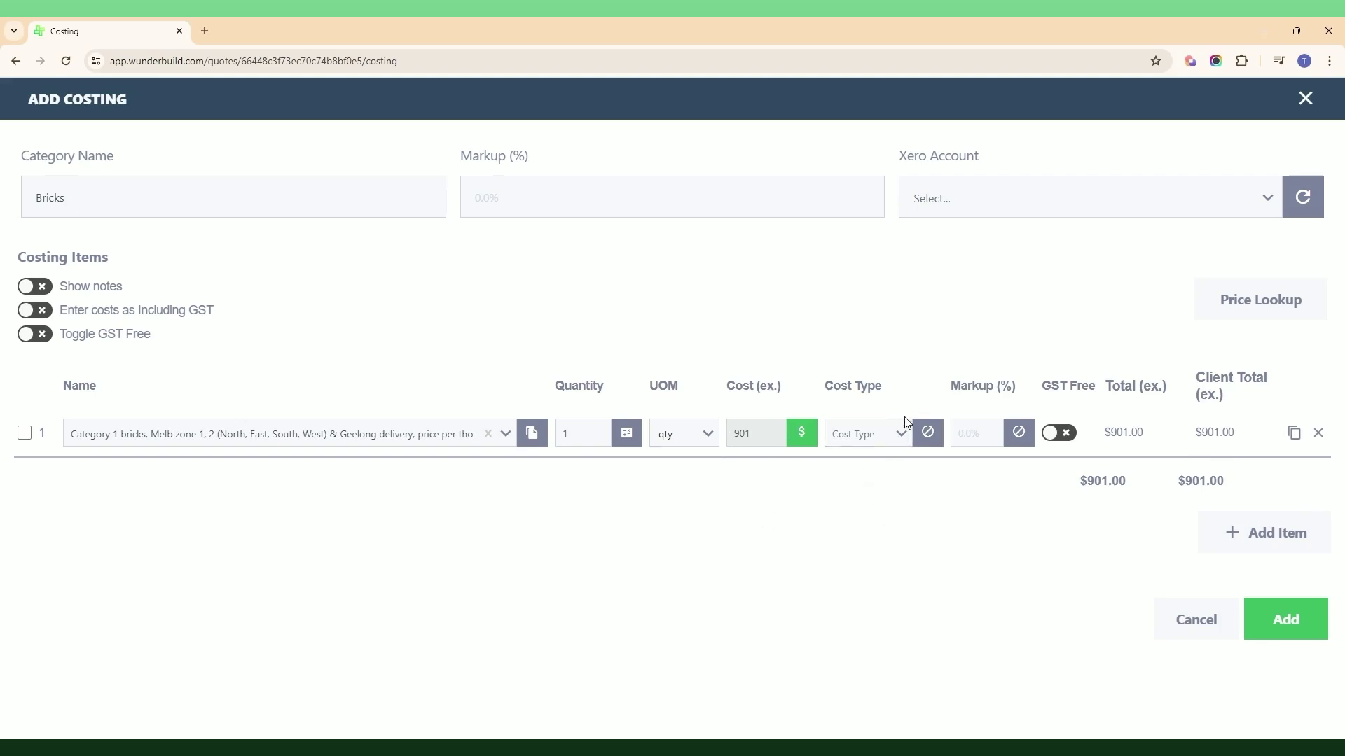
- Set the Category 1 bricks' cost type to Material and cycle its cost marker through Prime Cost and Provisional Sum back to None
click(902, 439)
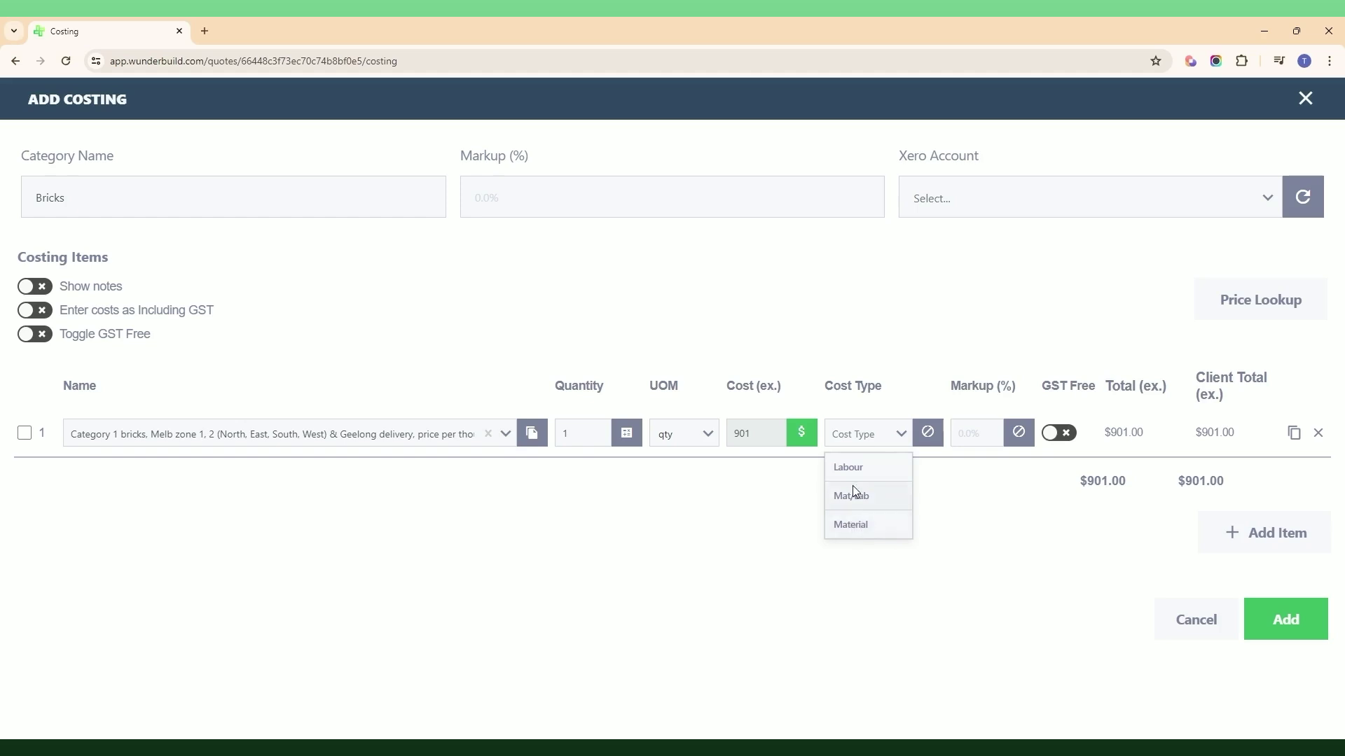
click(864, 527)
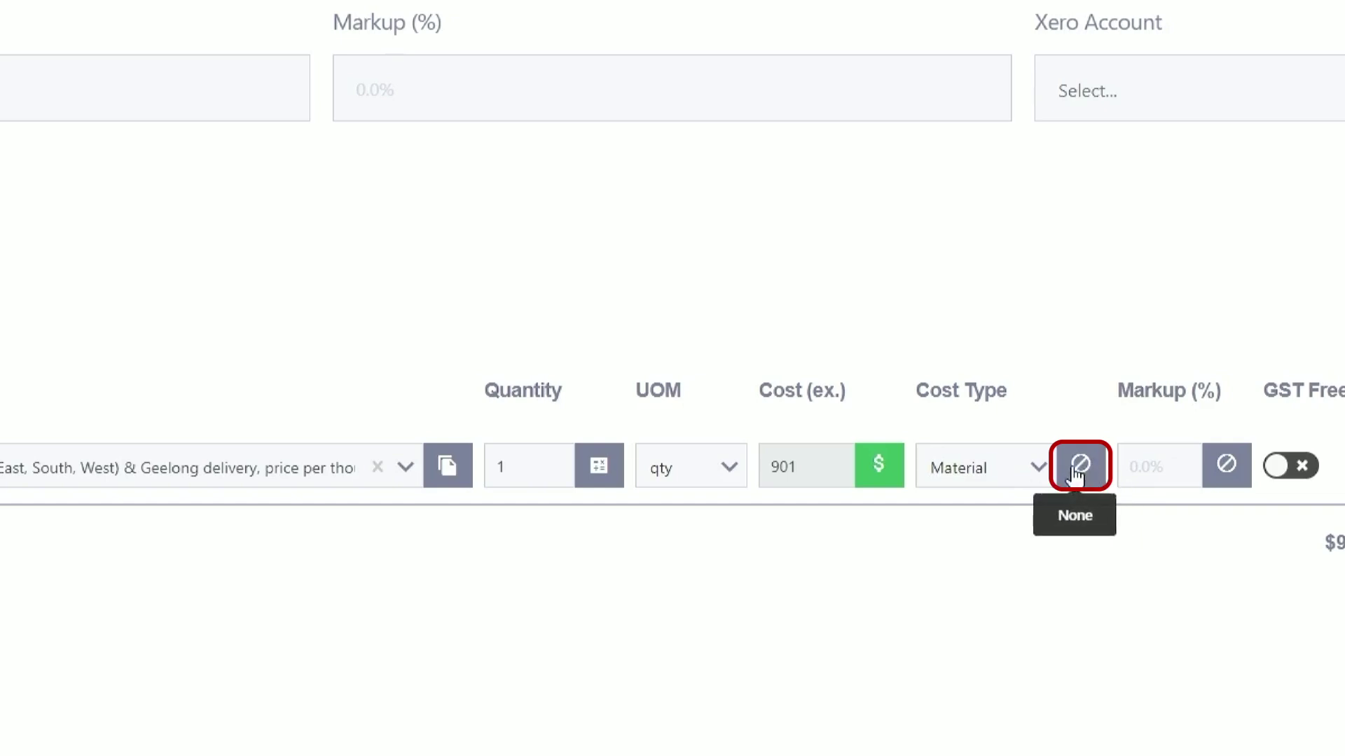
click(1086, 469)
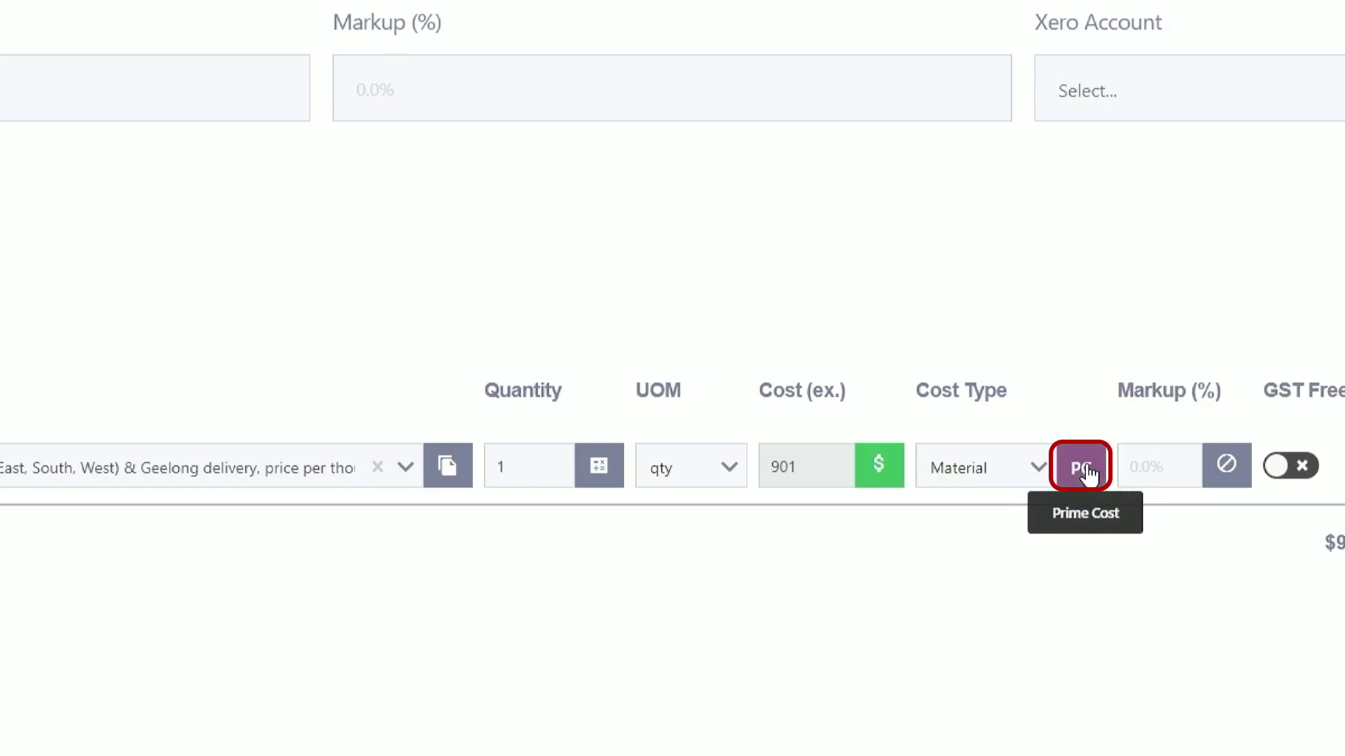
click(1091, 468)
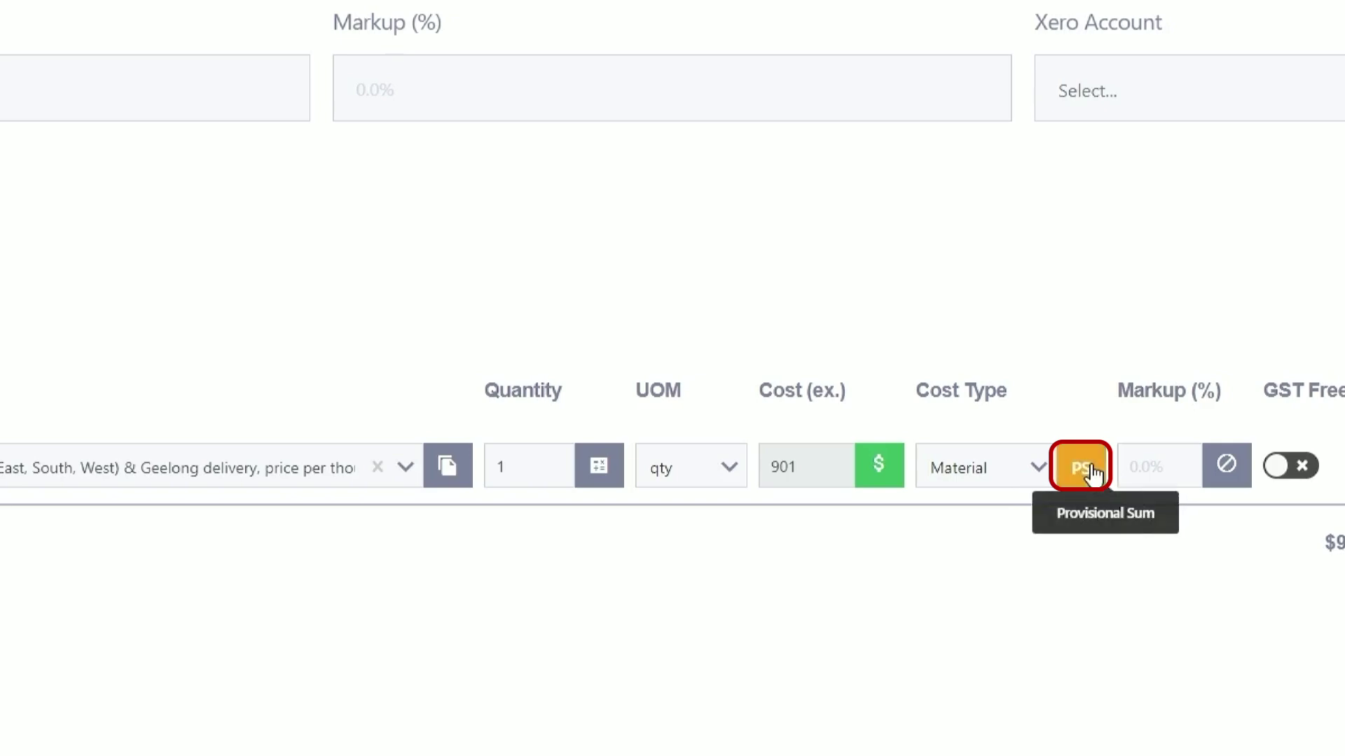
click(1091, 471)
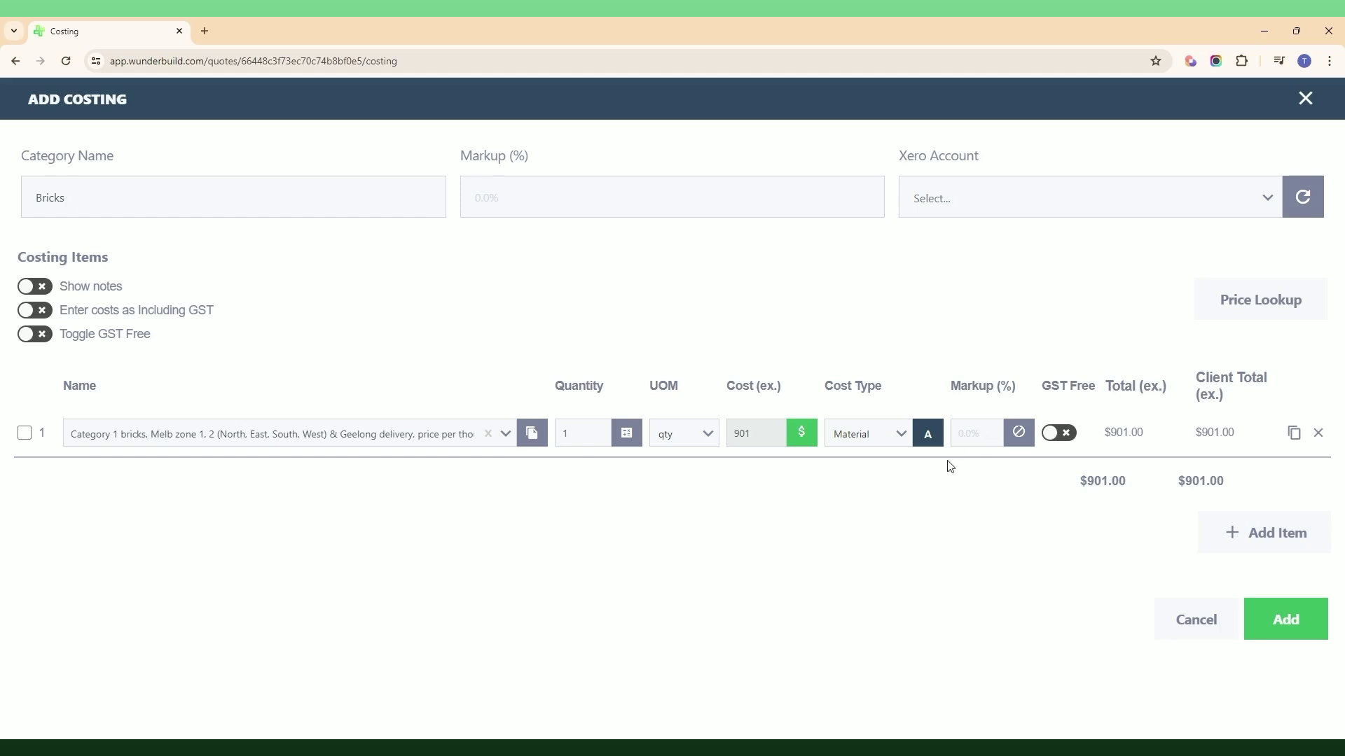
click(928, 439)
- Set the Category 1 bricks' markup to 10% and cycle the markup distribution options back to not distributing it
click(969, 435)
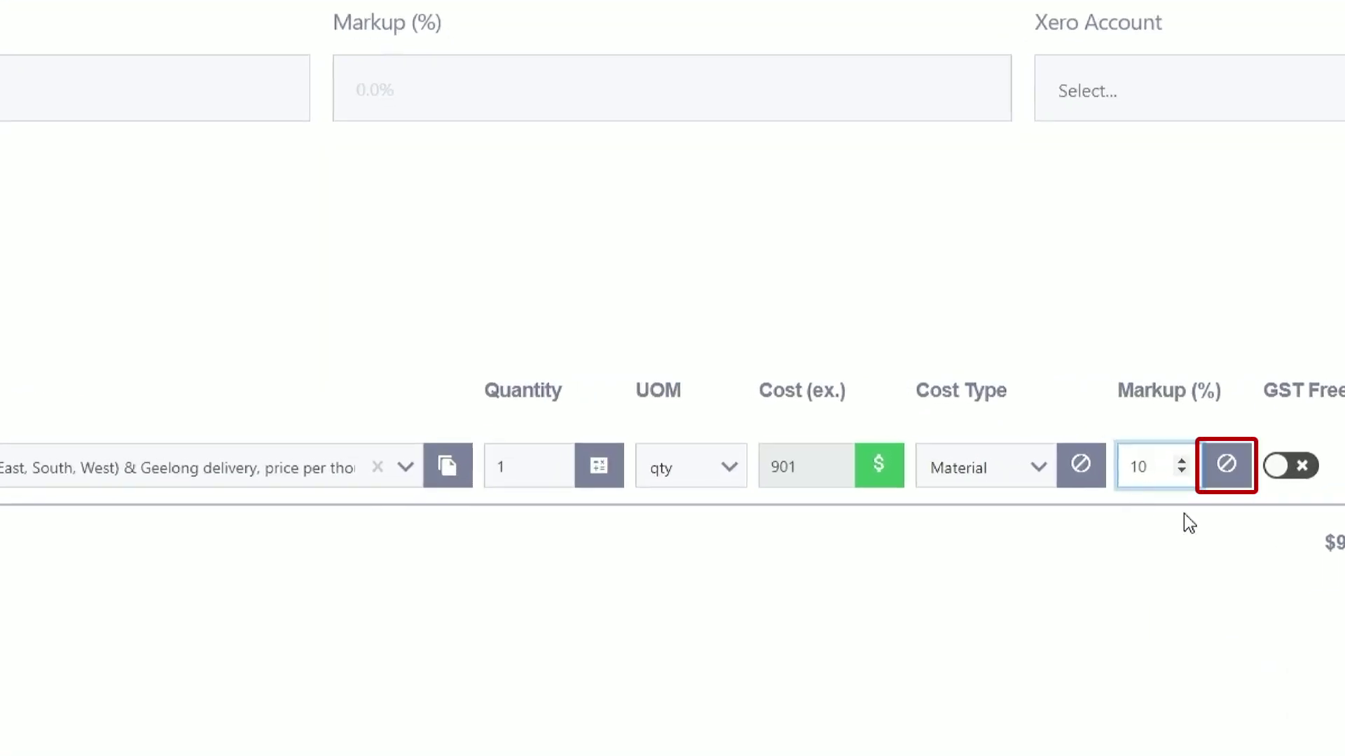
click(1227, 471)
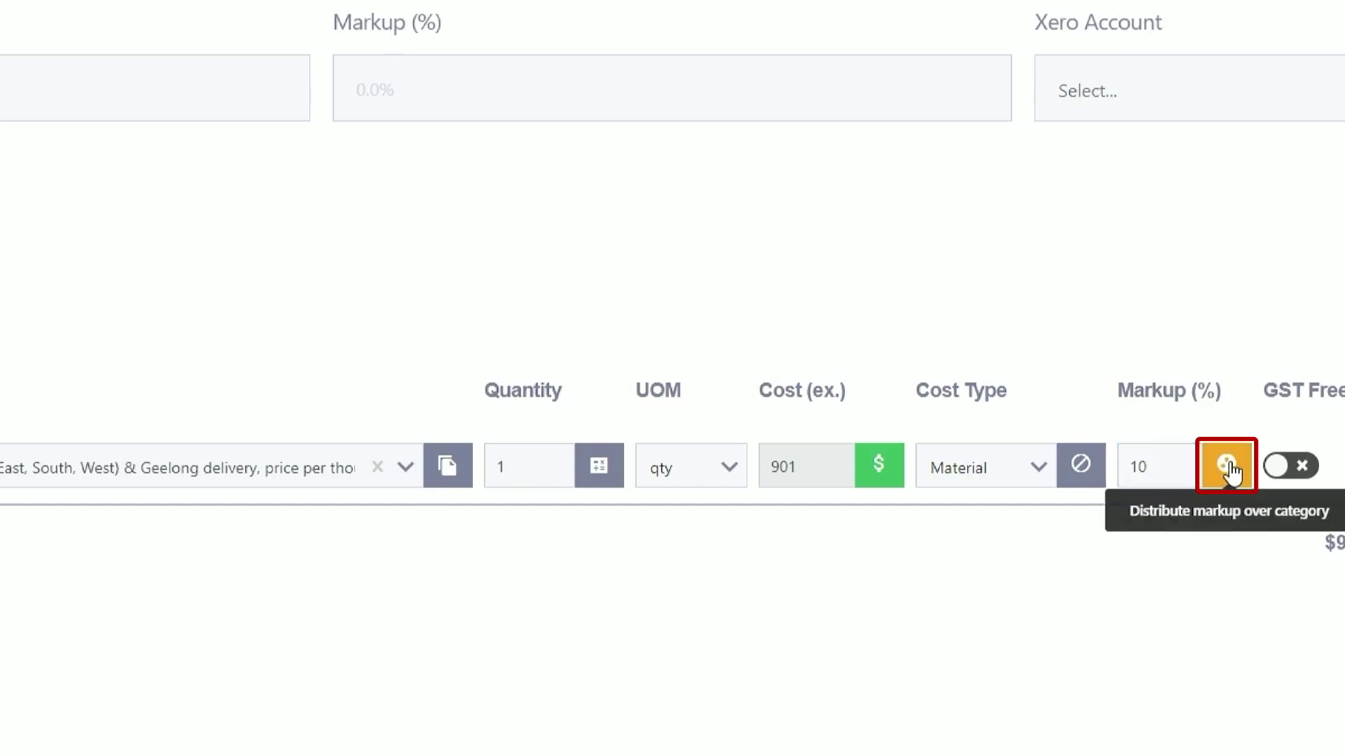
click(1229, 470)
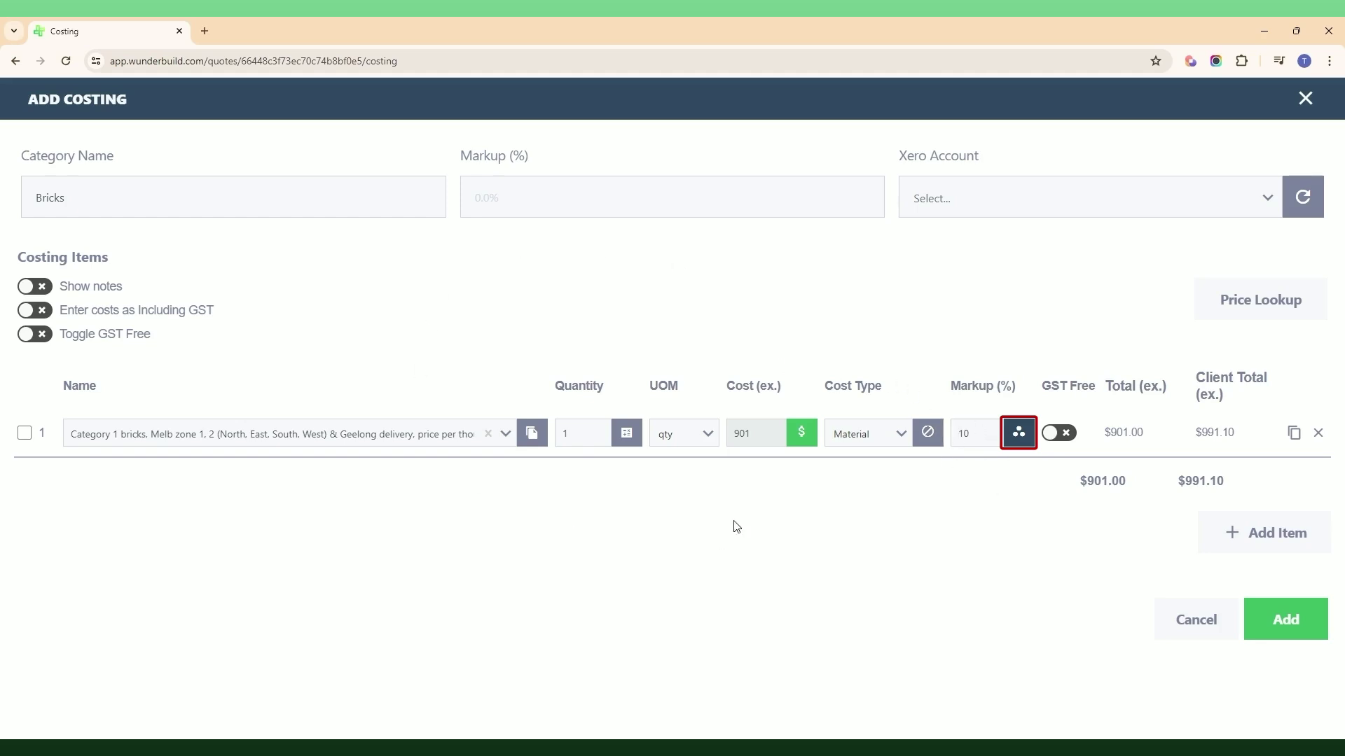
click(1019, 440)
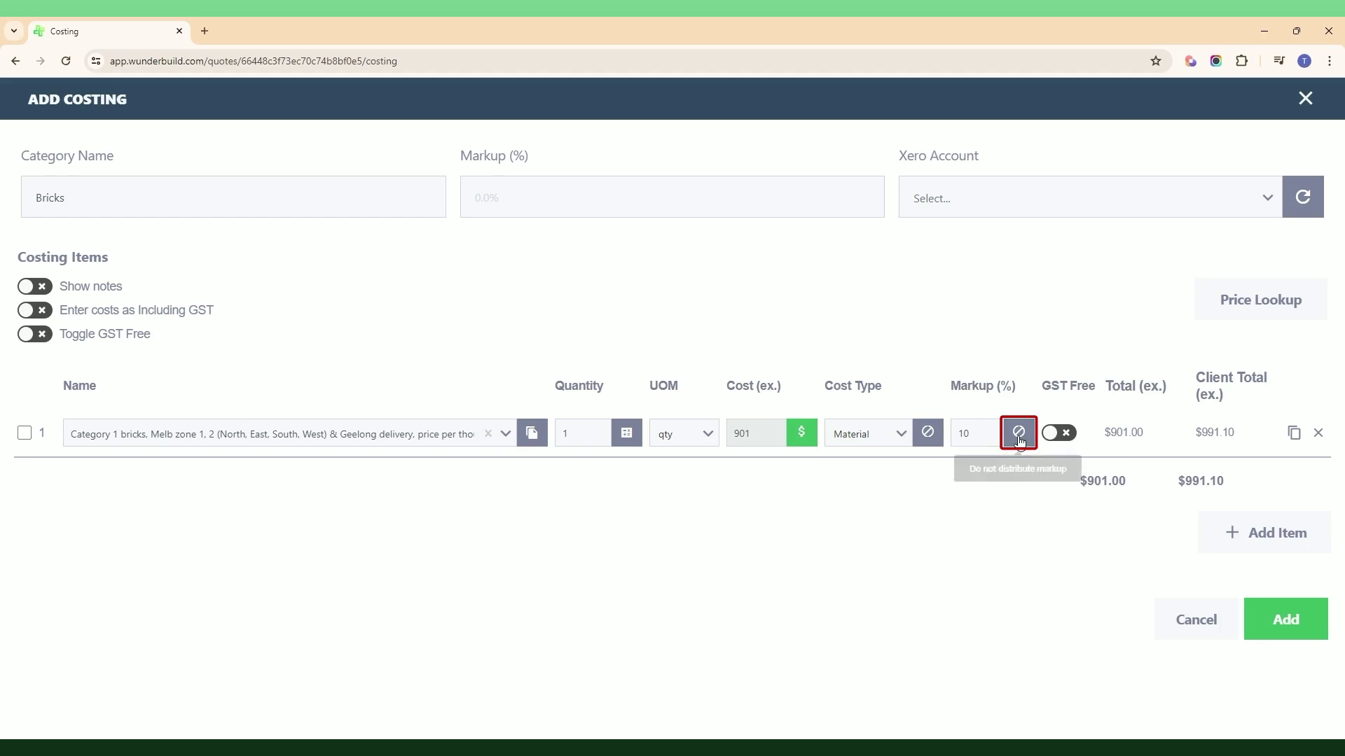
- Switch GST Free on and back off for the Category 1 bricks, and set their markup to 0
click(1058, 438)
click(1063, 436)
click(972, 438)
click(1143, 523)
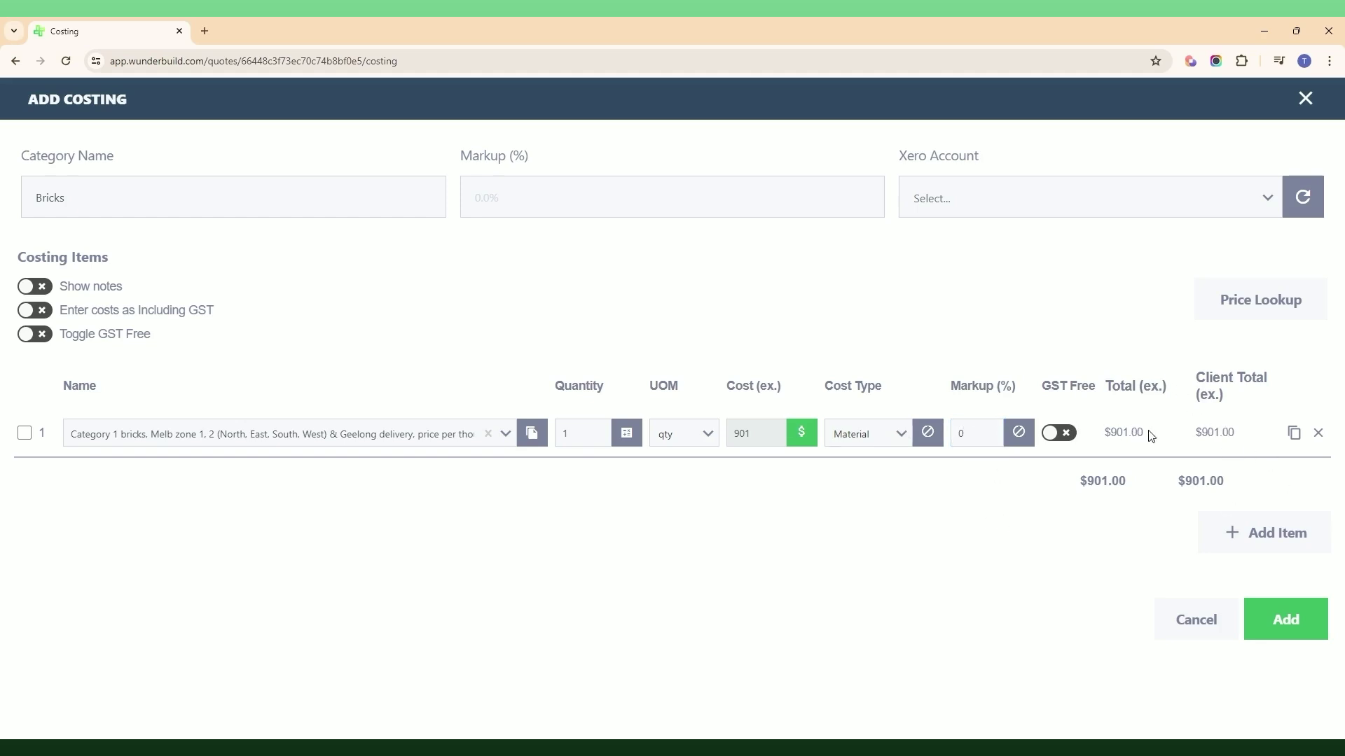
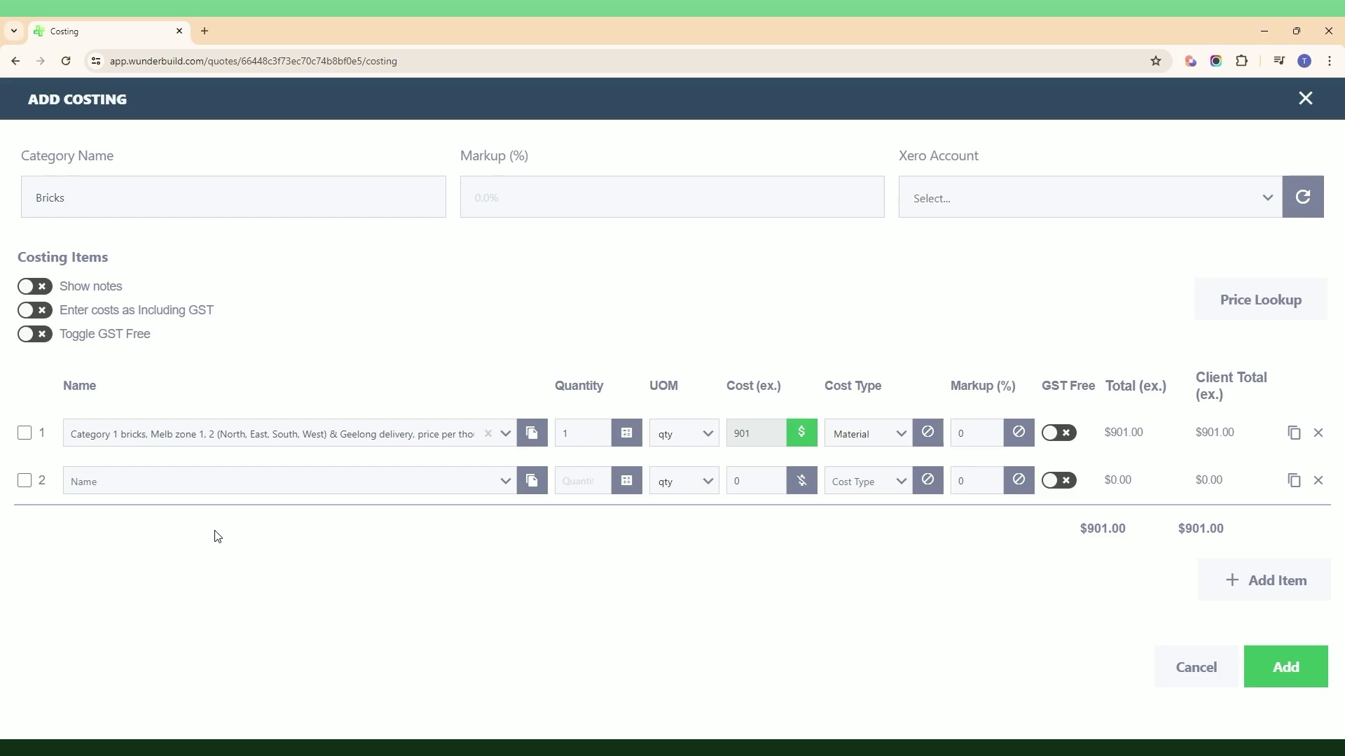
- Add the assembly Bricks (Standard 230mm X 76mm) as a second costing item and update its assembly item's cost to 1
text(br)
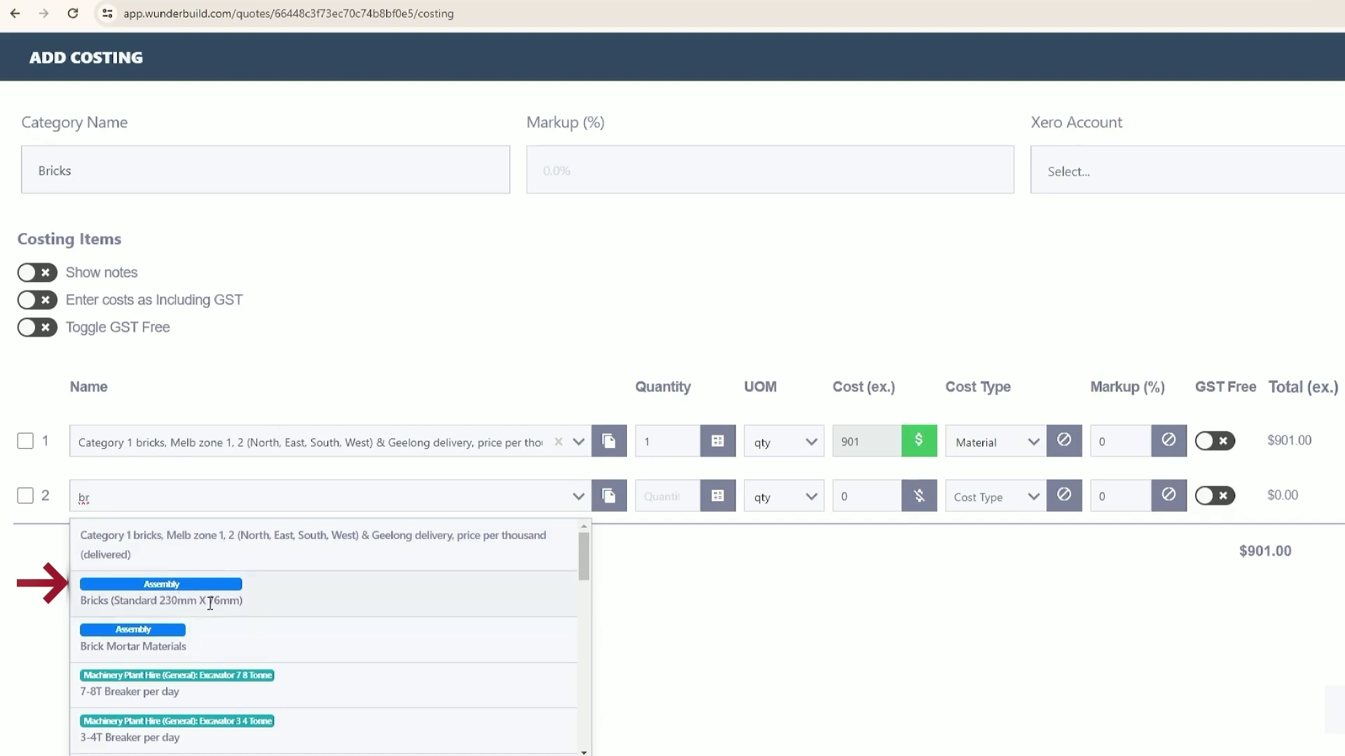
click(186, 601)
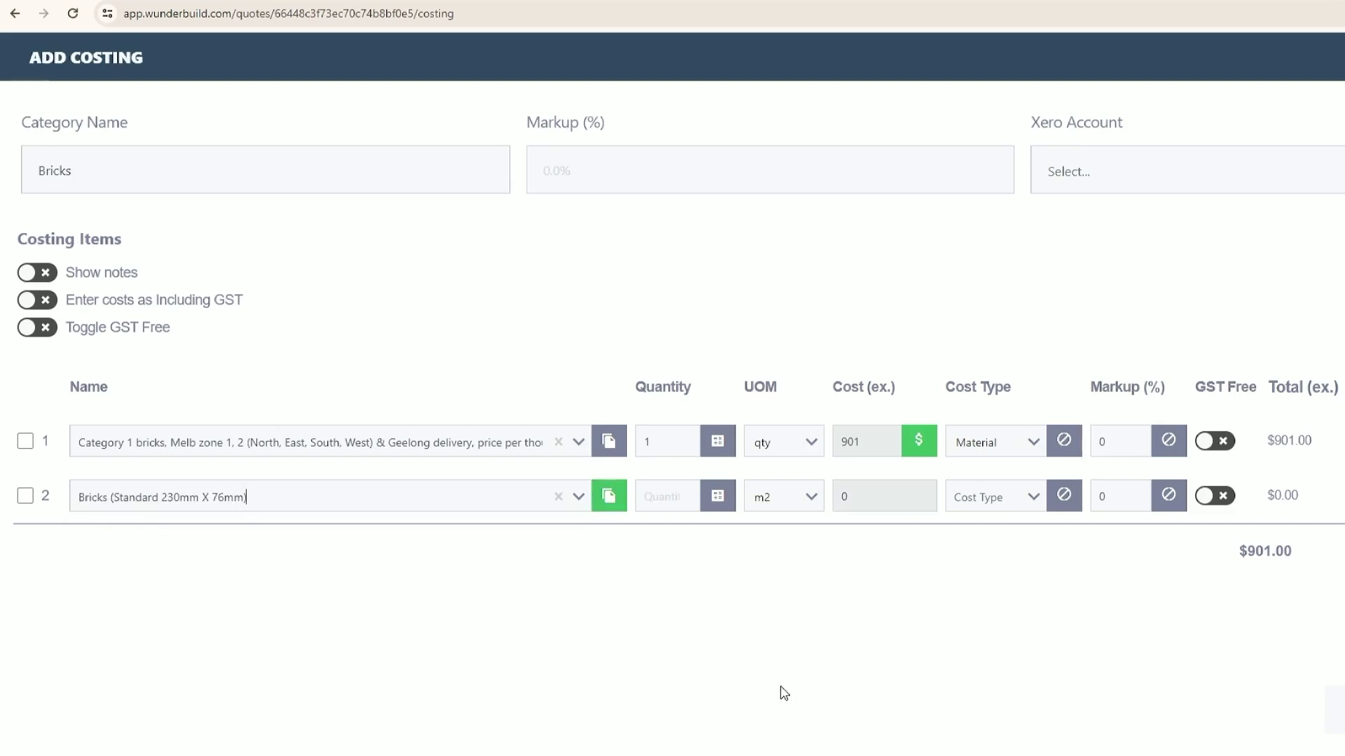
click(608, 499)
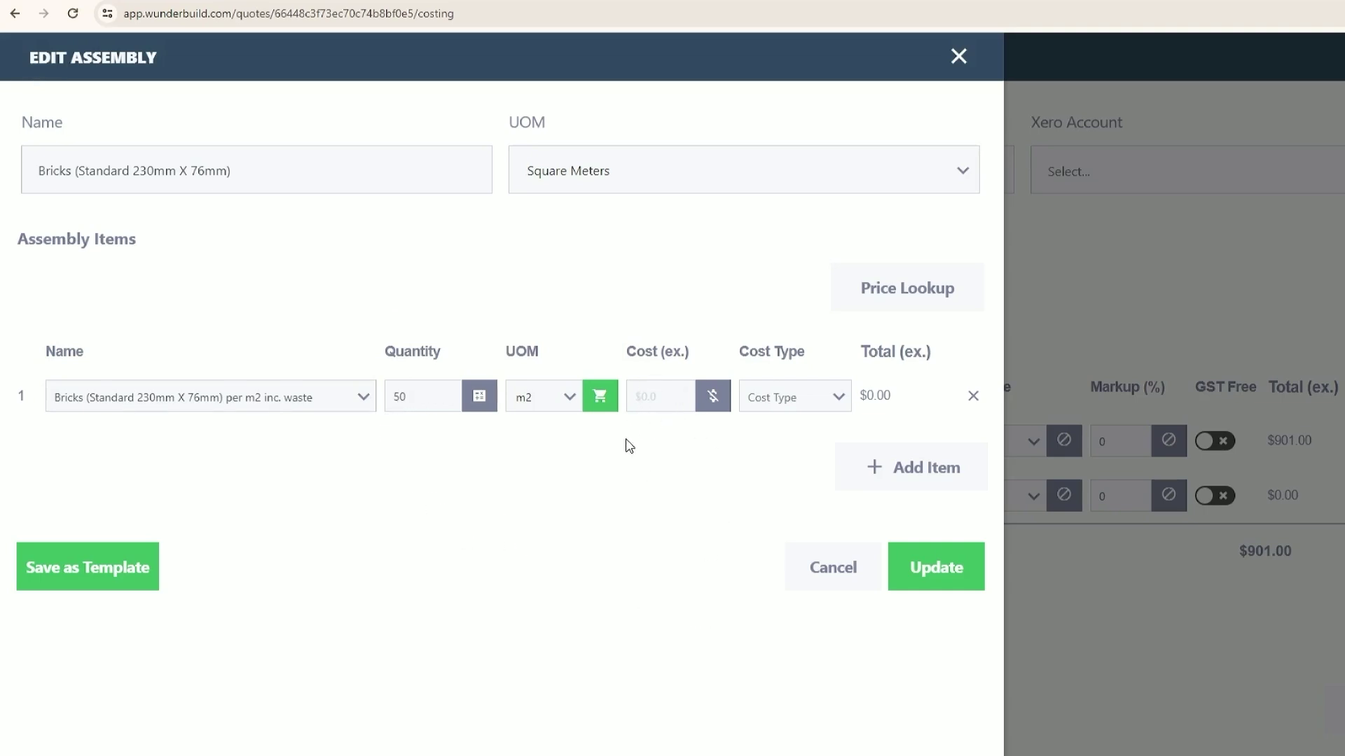
click(642, 402)
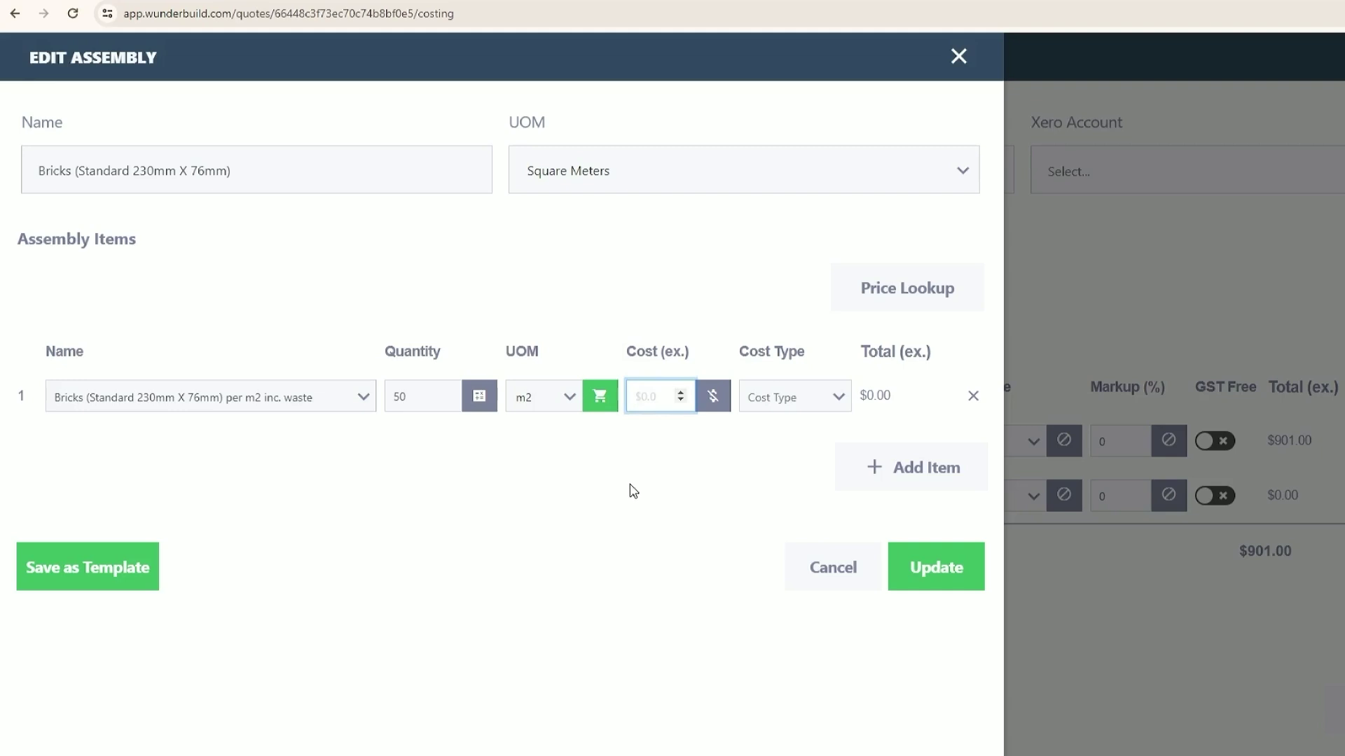
text(1)
click(938, 568)
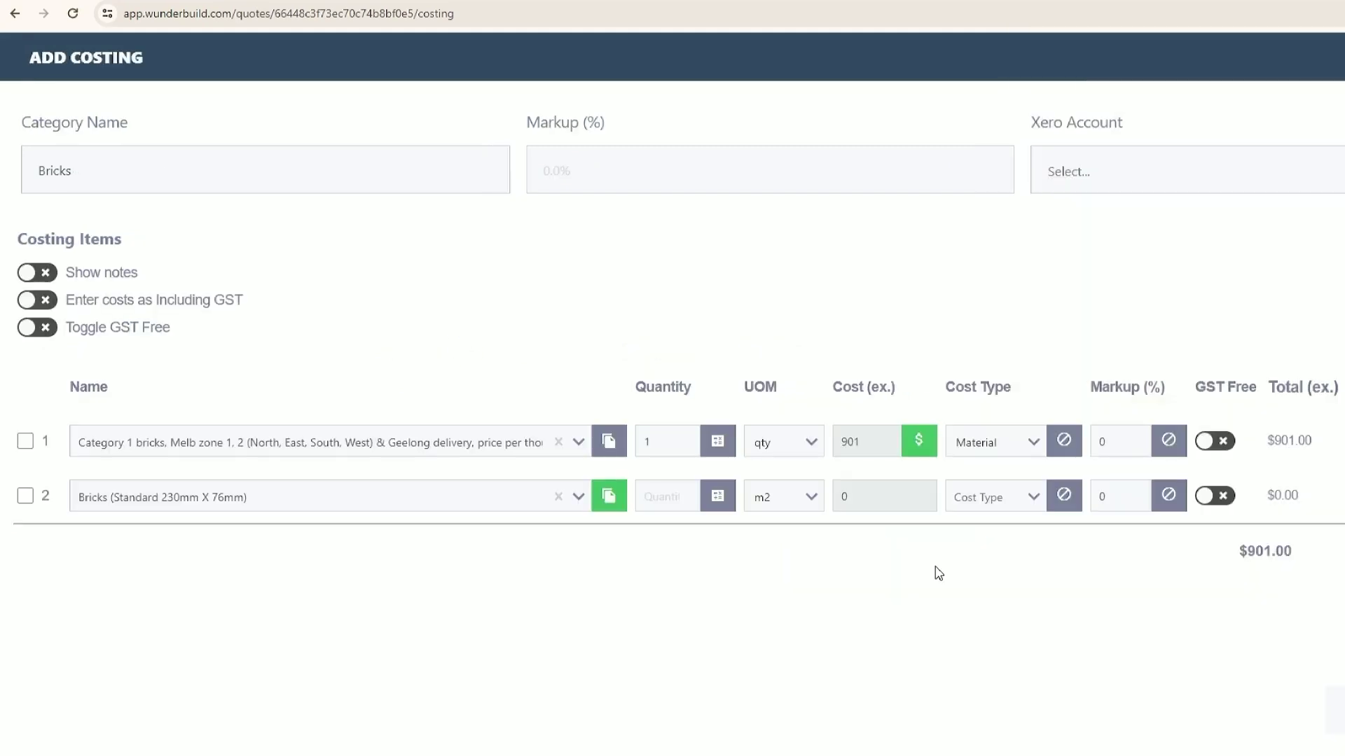
- Set the Bricks (Standard 230mm X 76mm) assembly's quantity to 10 and check the total quantity and total inside the assembly
click(652, 499)
text(10)
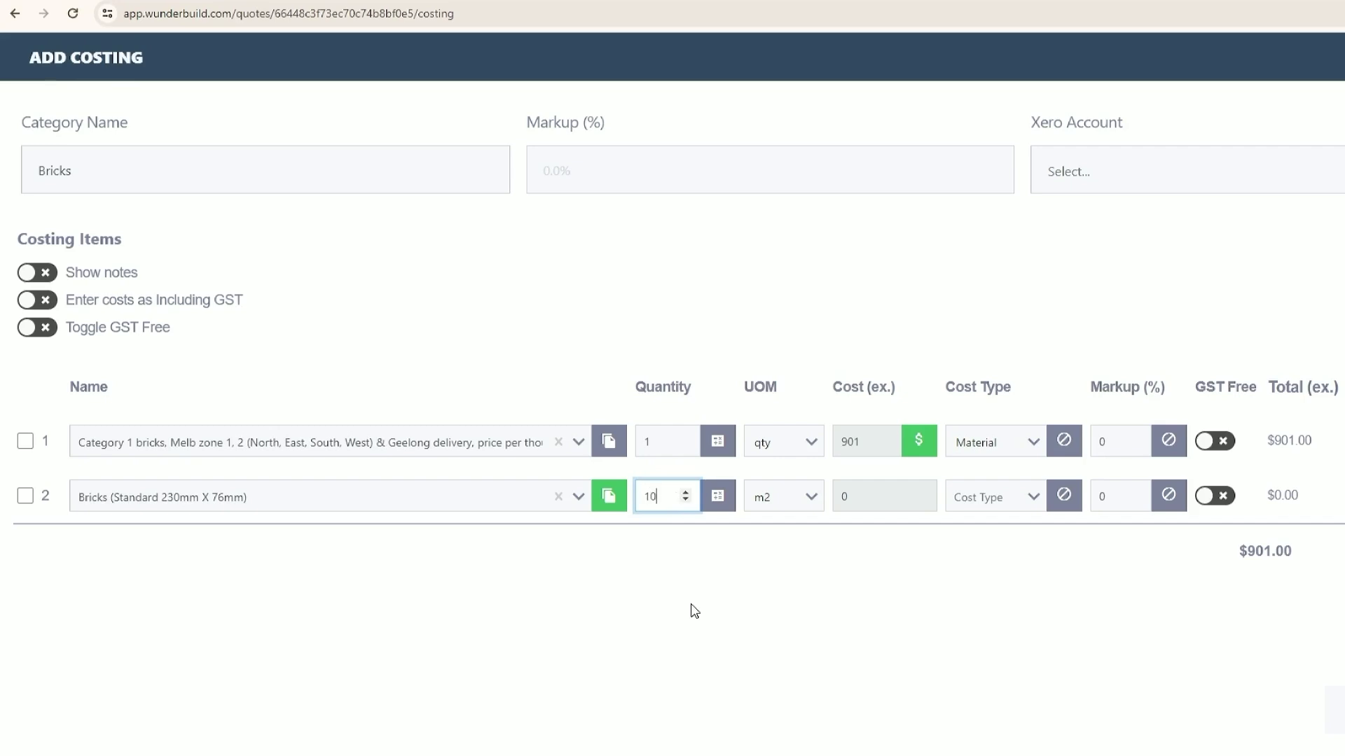
click(694, 611)
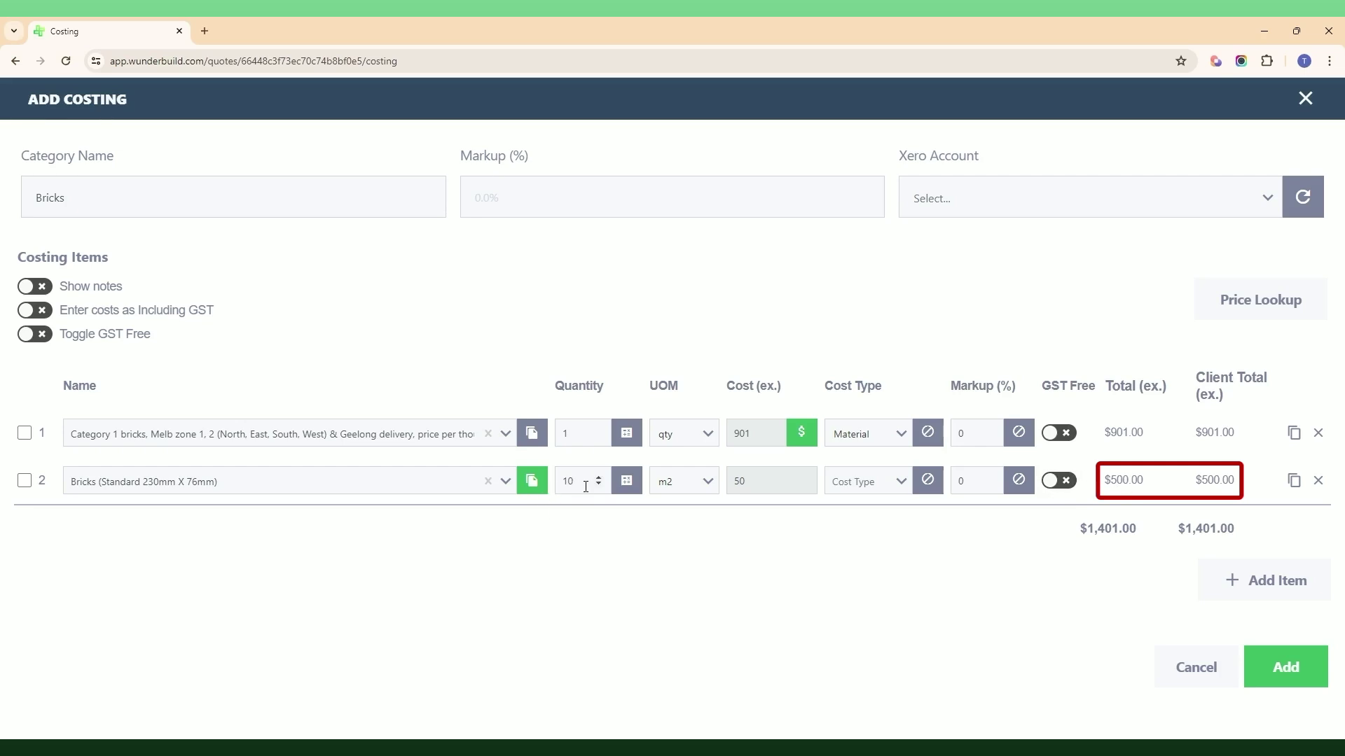
click(532, 482)
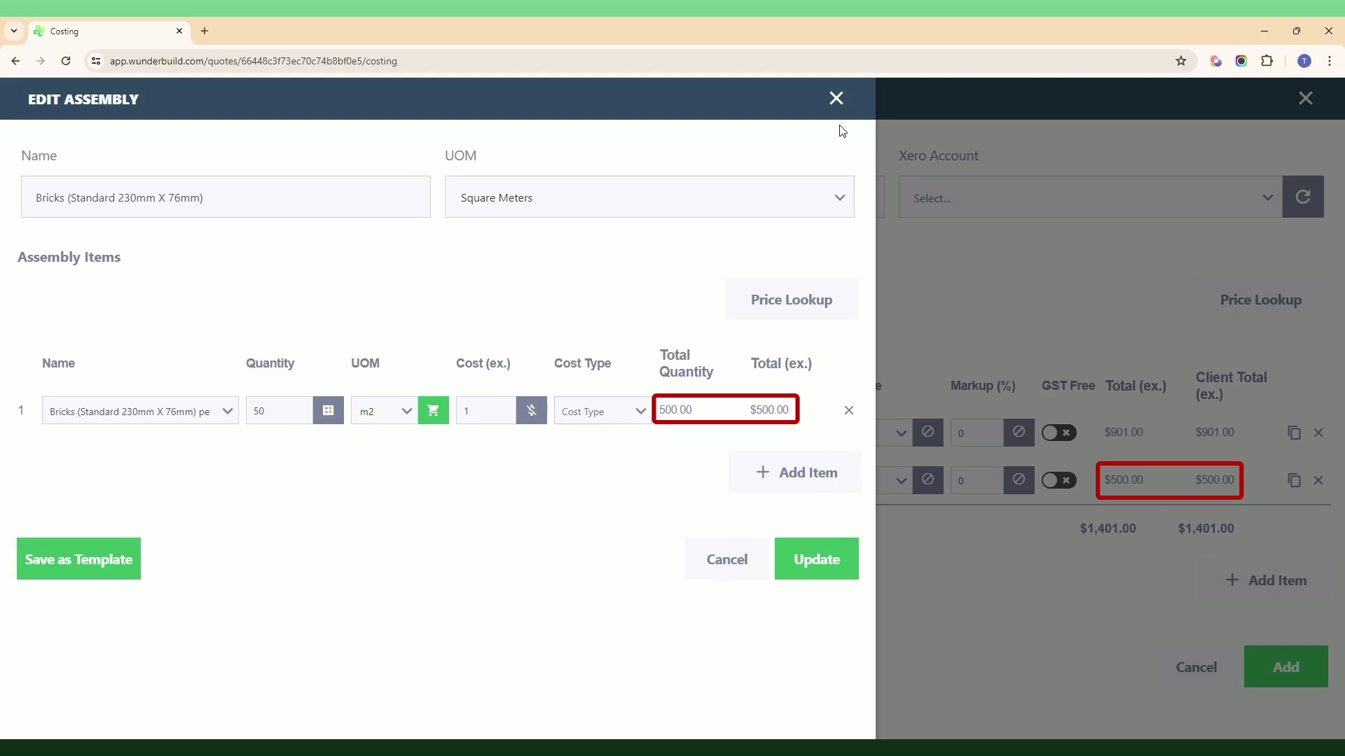
click(836, 101)
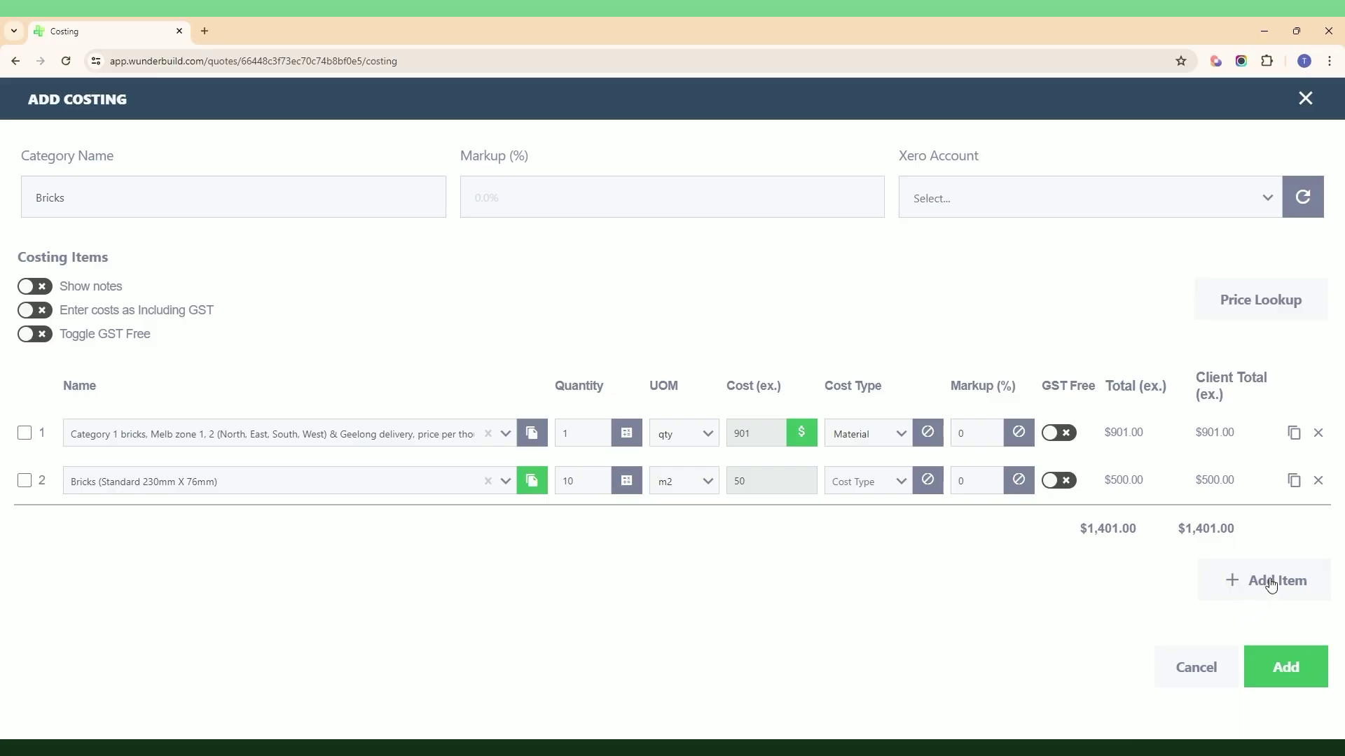
- Add the price list item Category 5 bricks, Melb zone 1, 2 & Geelong delivery, as a third costing item and view its linked price list entry
click(1264, 587)
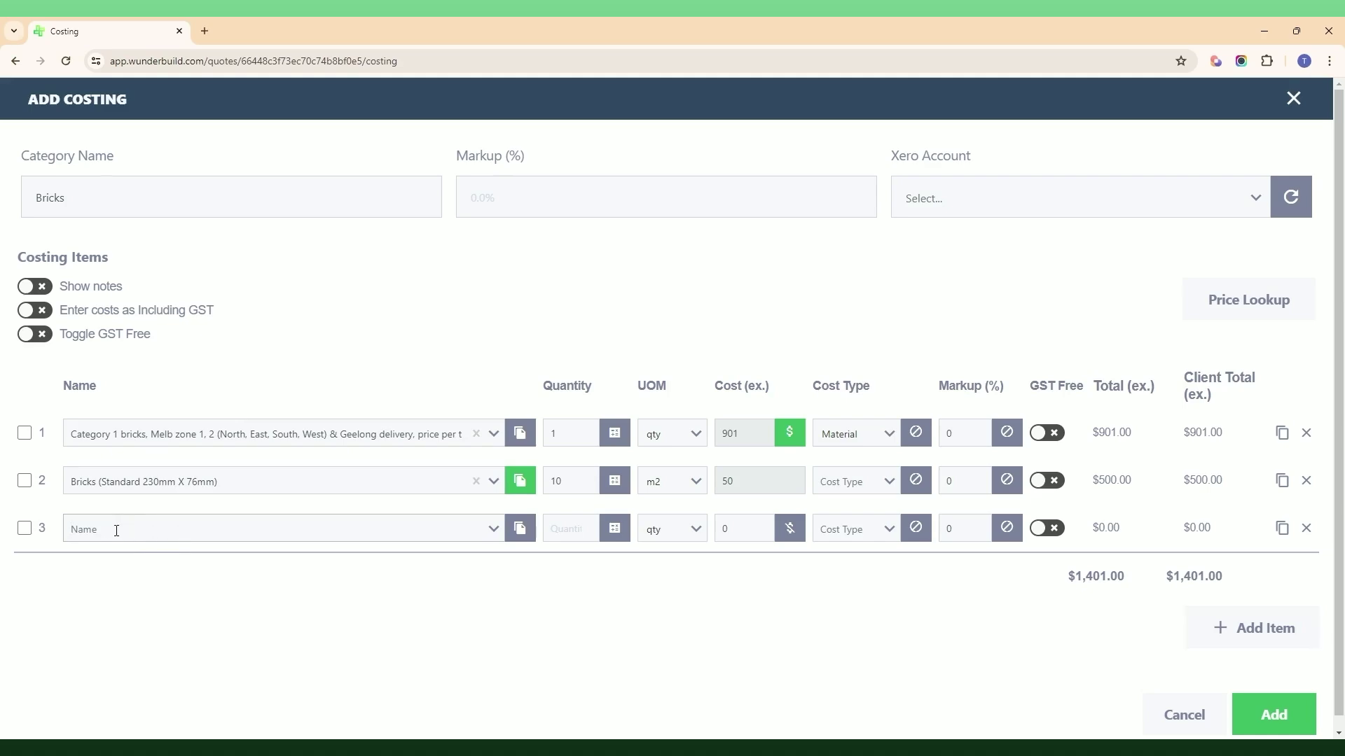
text(c)
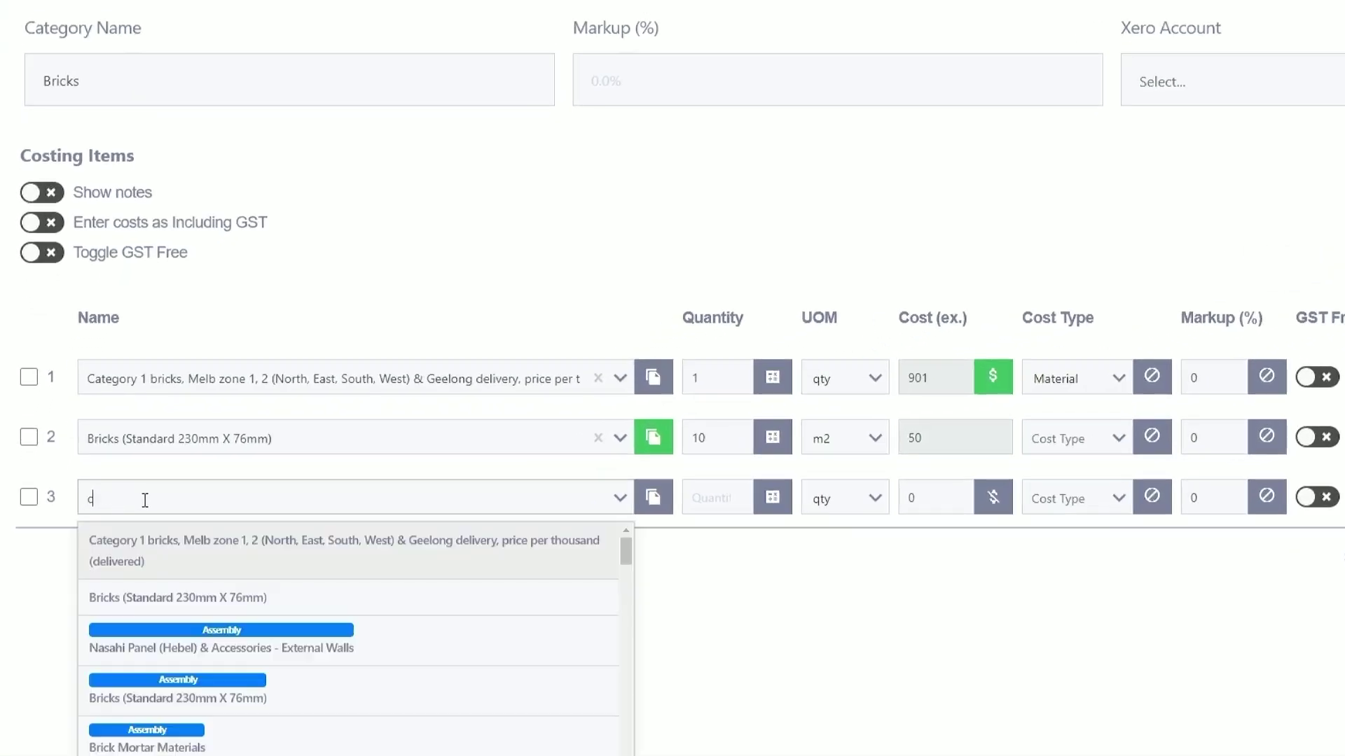
text(ate)
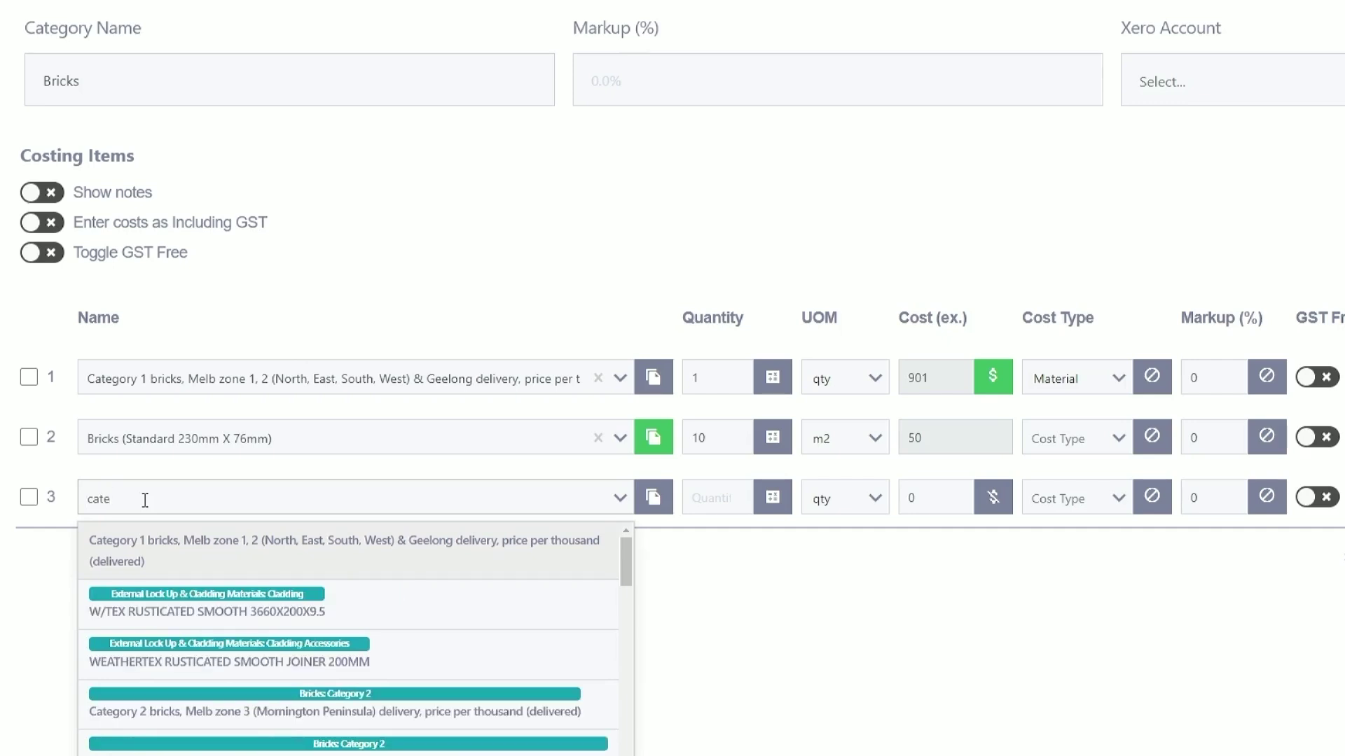
text(gory)
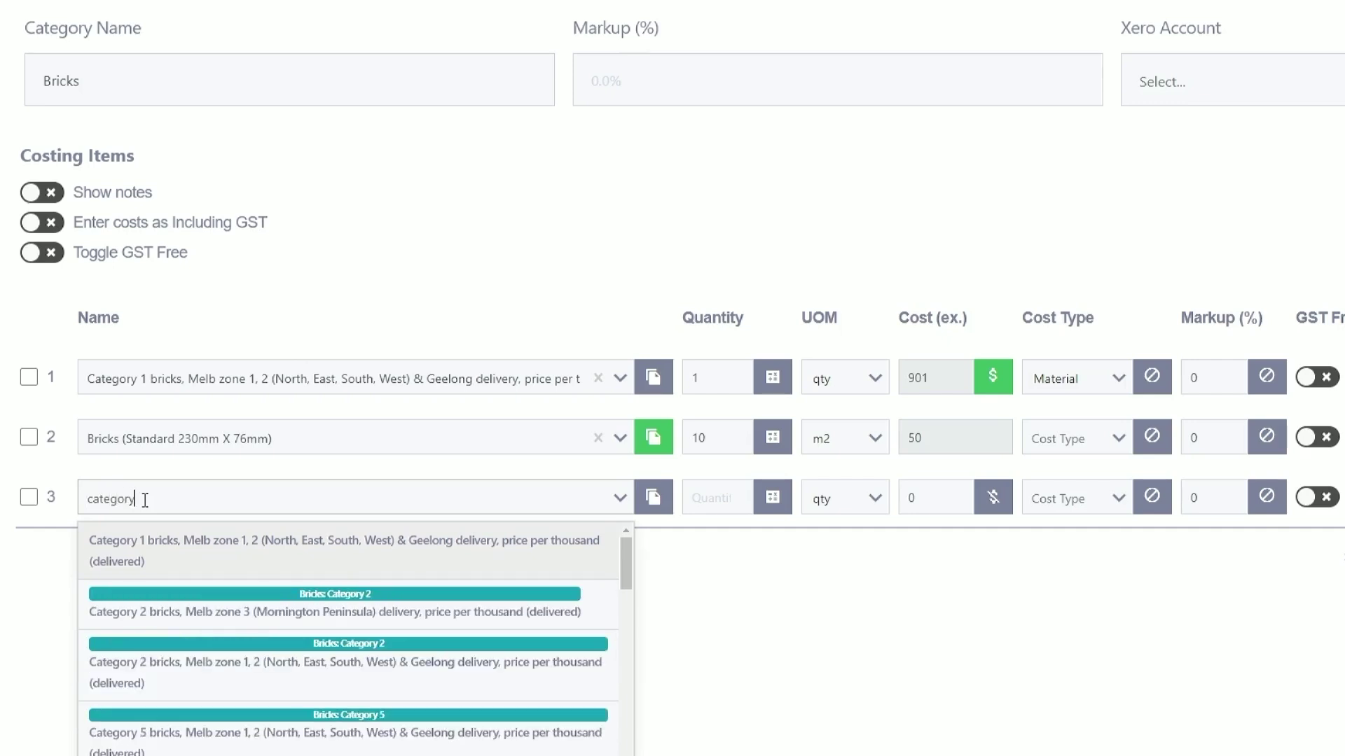
scroll(448, 616, down, 2)
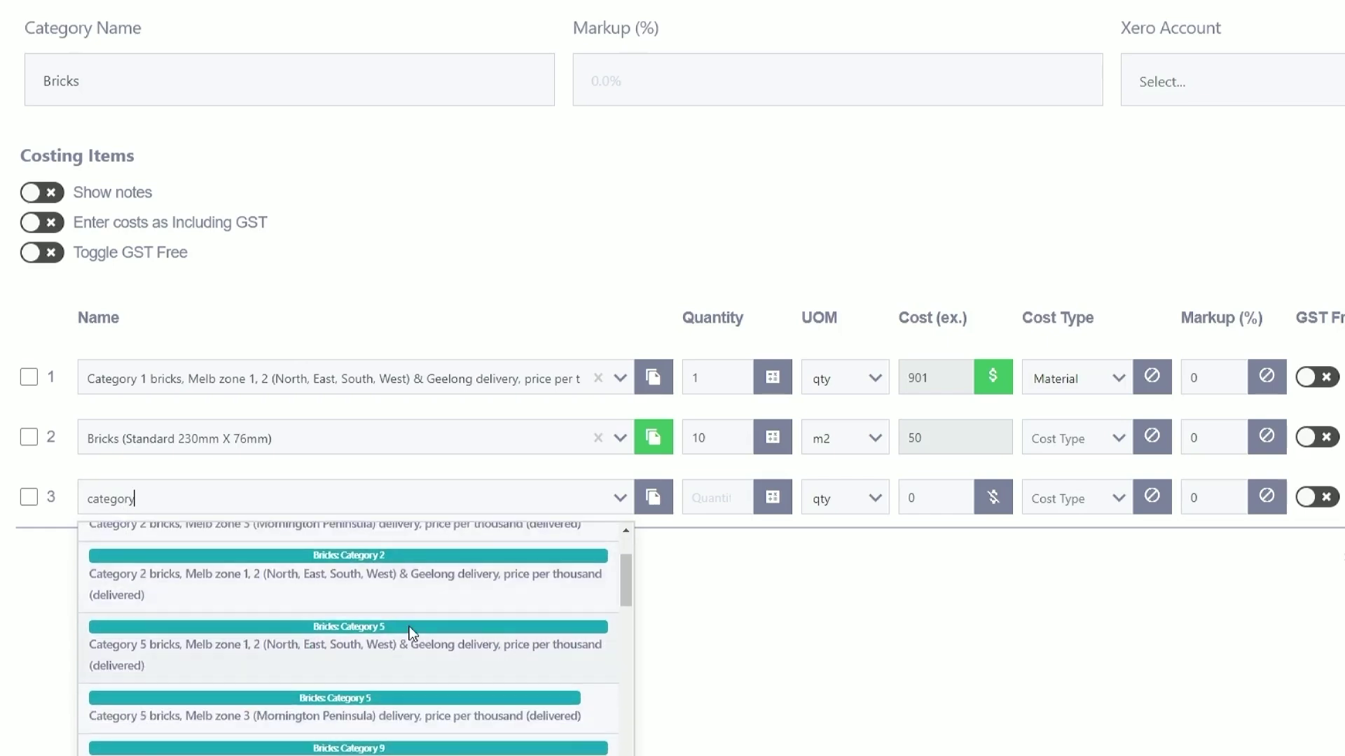
scroll(423, 633, up, 1)
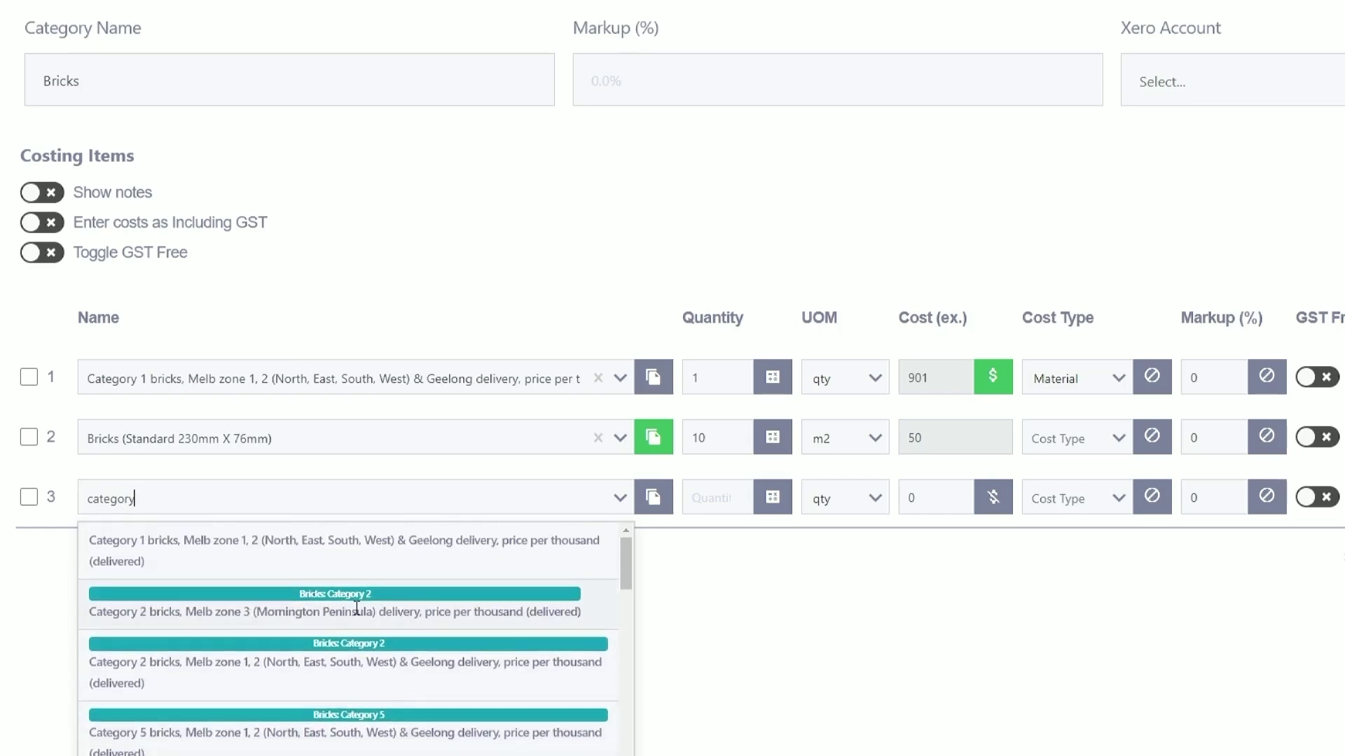
scroll(354, 607, down, 1)
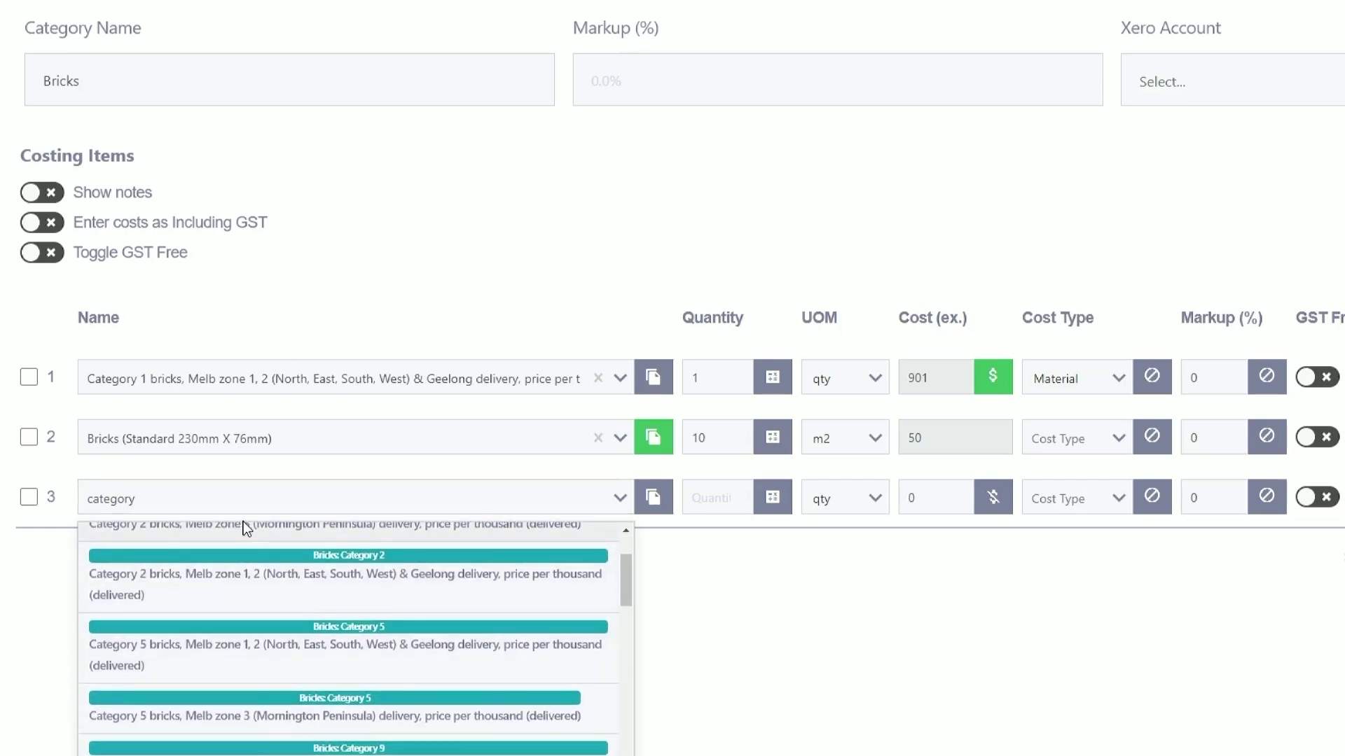
scroll(312, 544, up, 1)
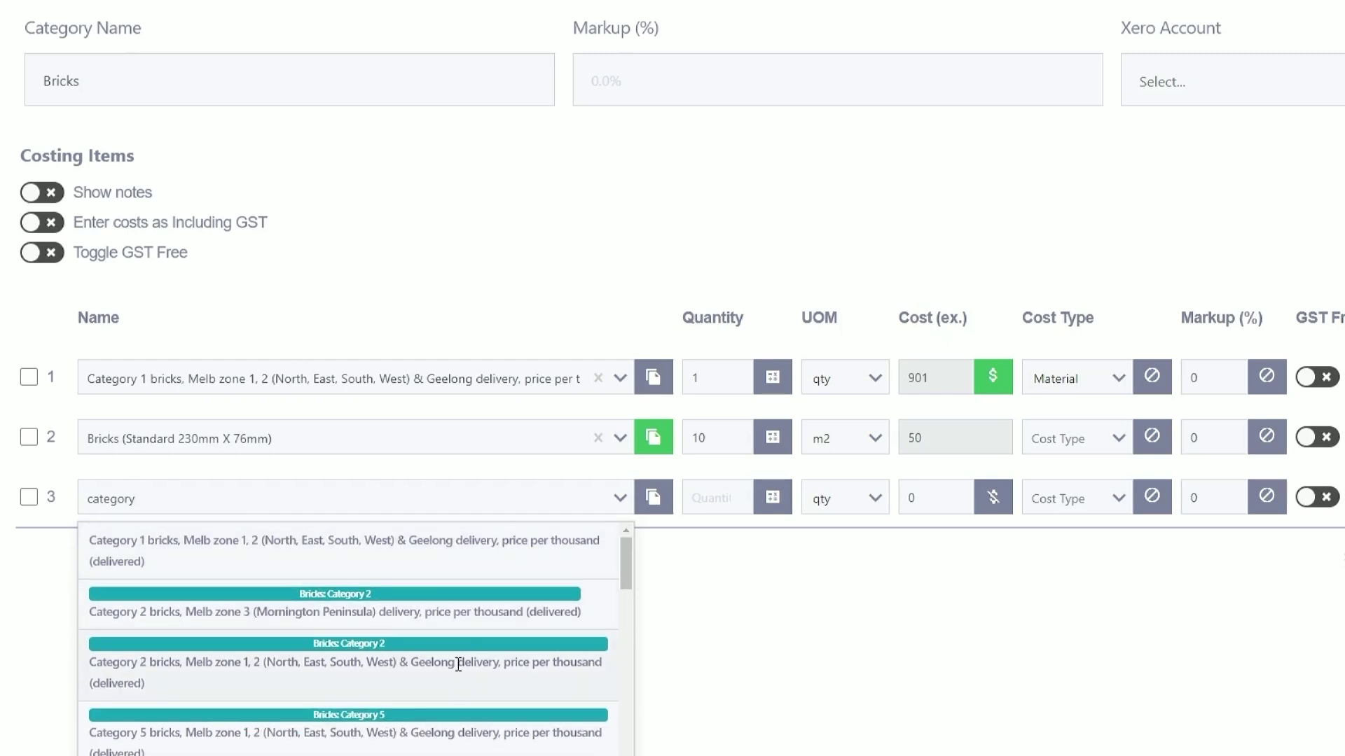
scroll(388, 678, down, 1)
click(392, 662)
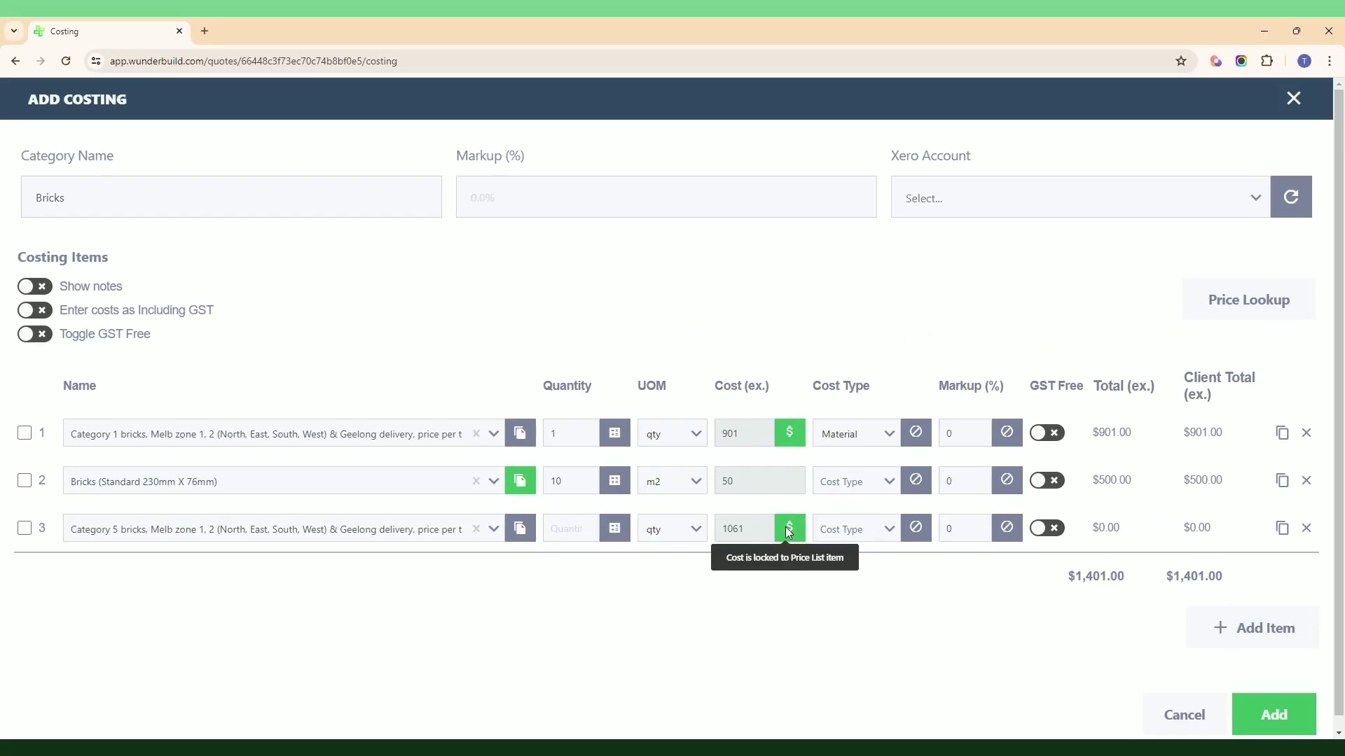
click(996, 500)
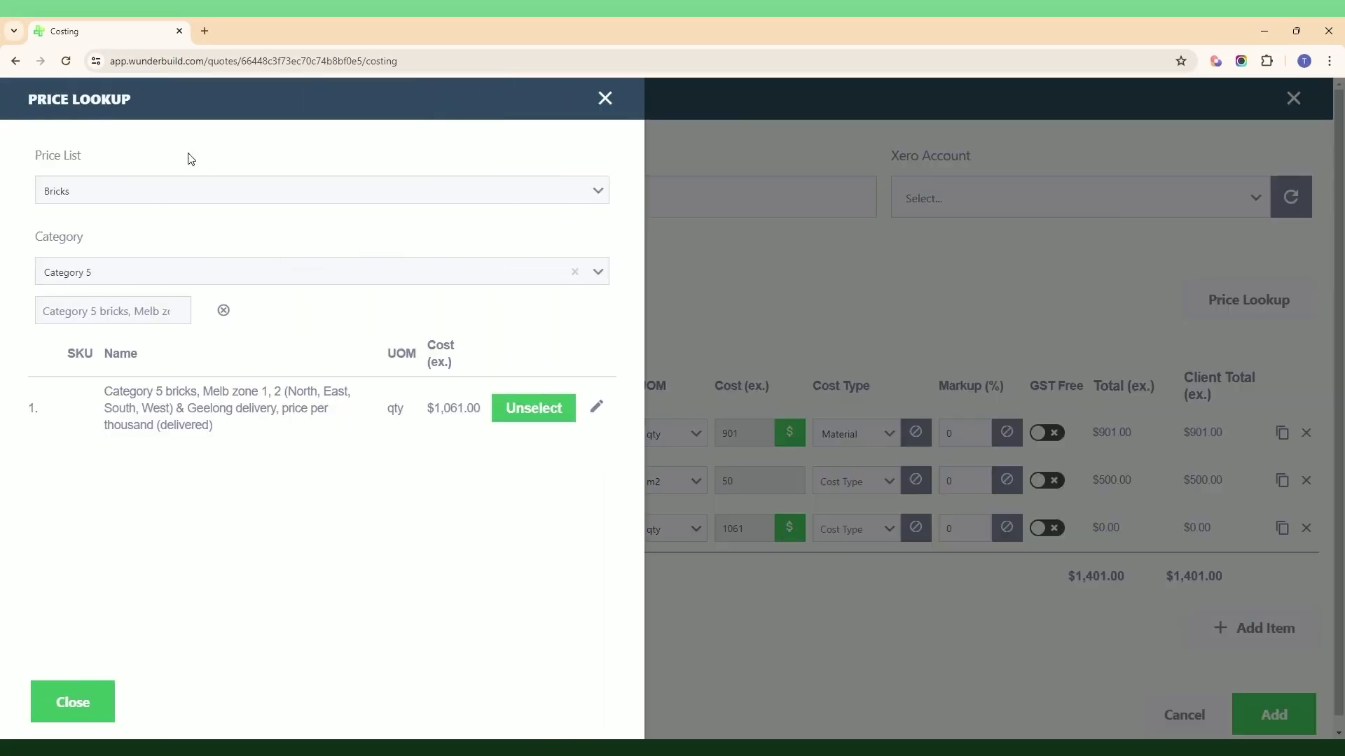
click(606, 100)
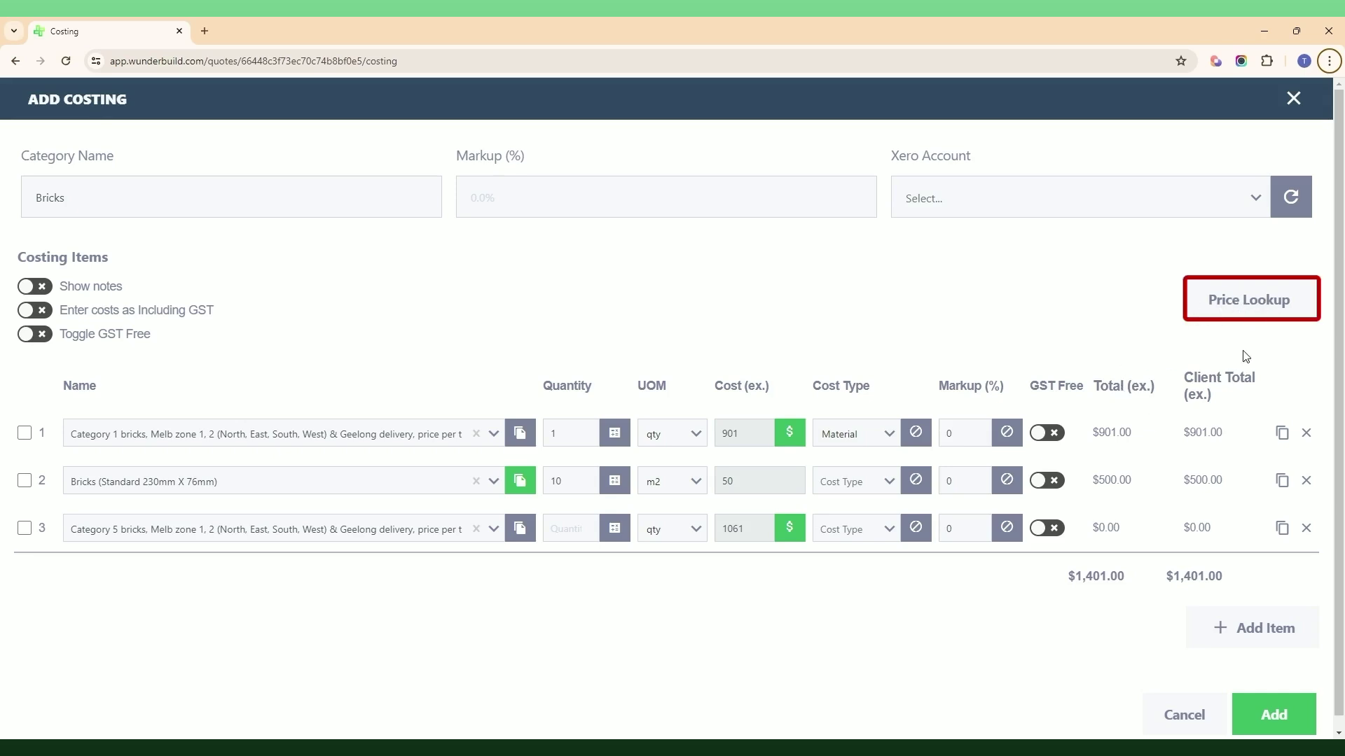
- Use Price Lookup to add 190 block - allow 200 laid per day (x3 bricklayers) from Brick Labour, category Brick / Block Laying Labour Rates
click(1236, 303)
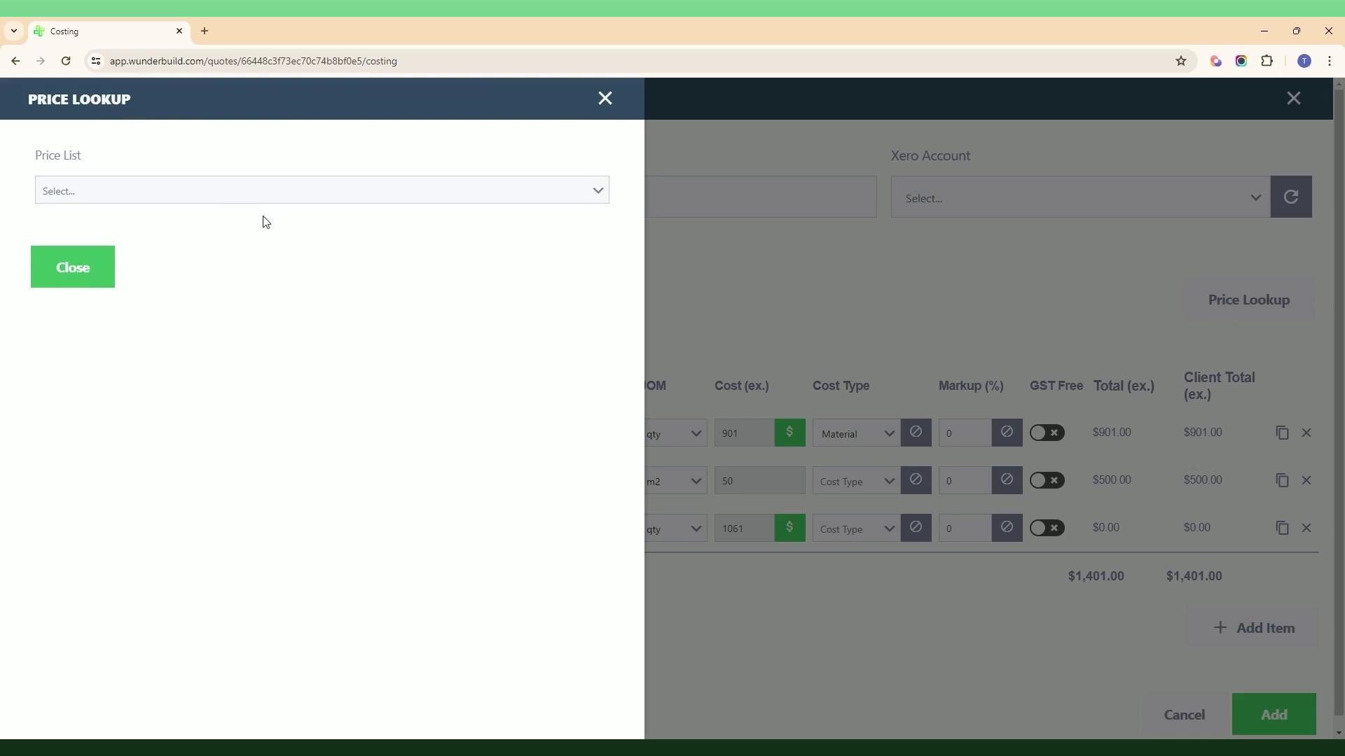
click(599, 196)
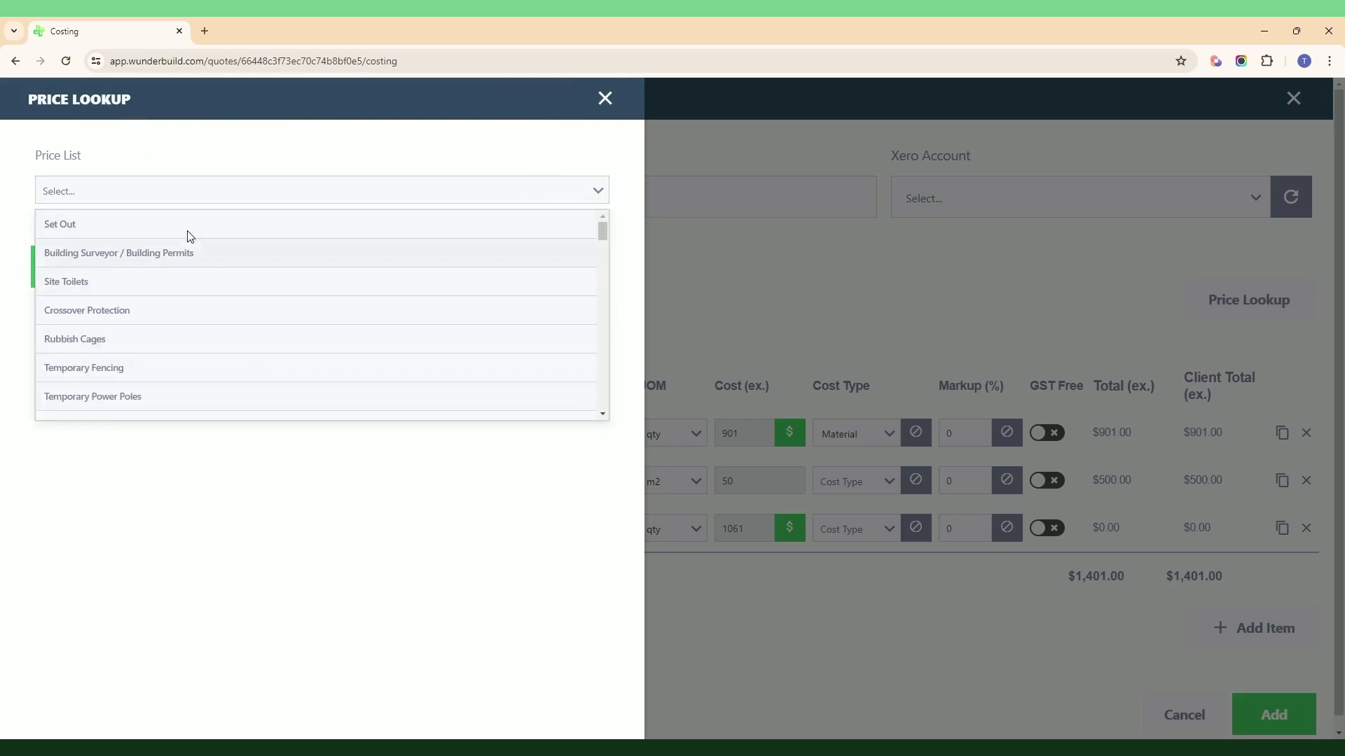
click(208, 185)
text(bri)
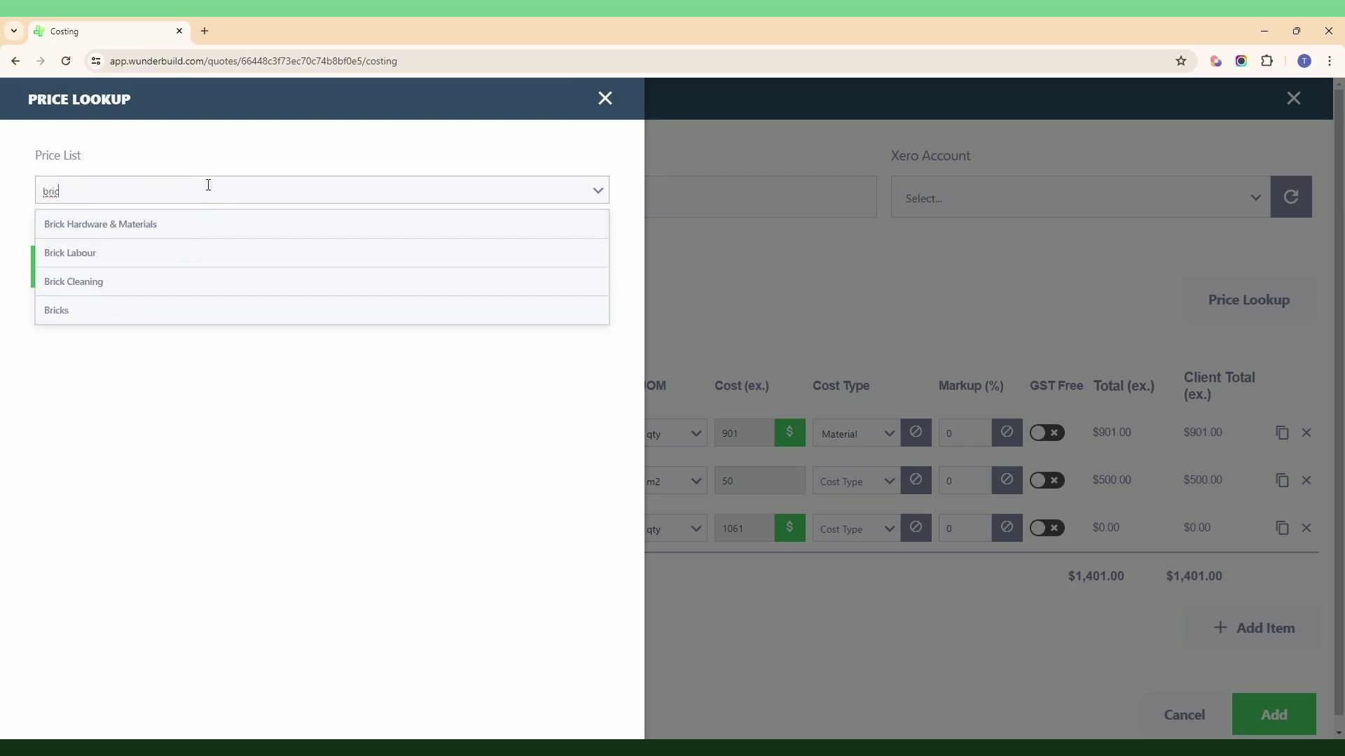
text(c)
click(120, 257)
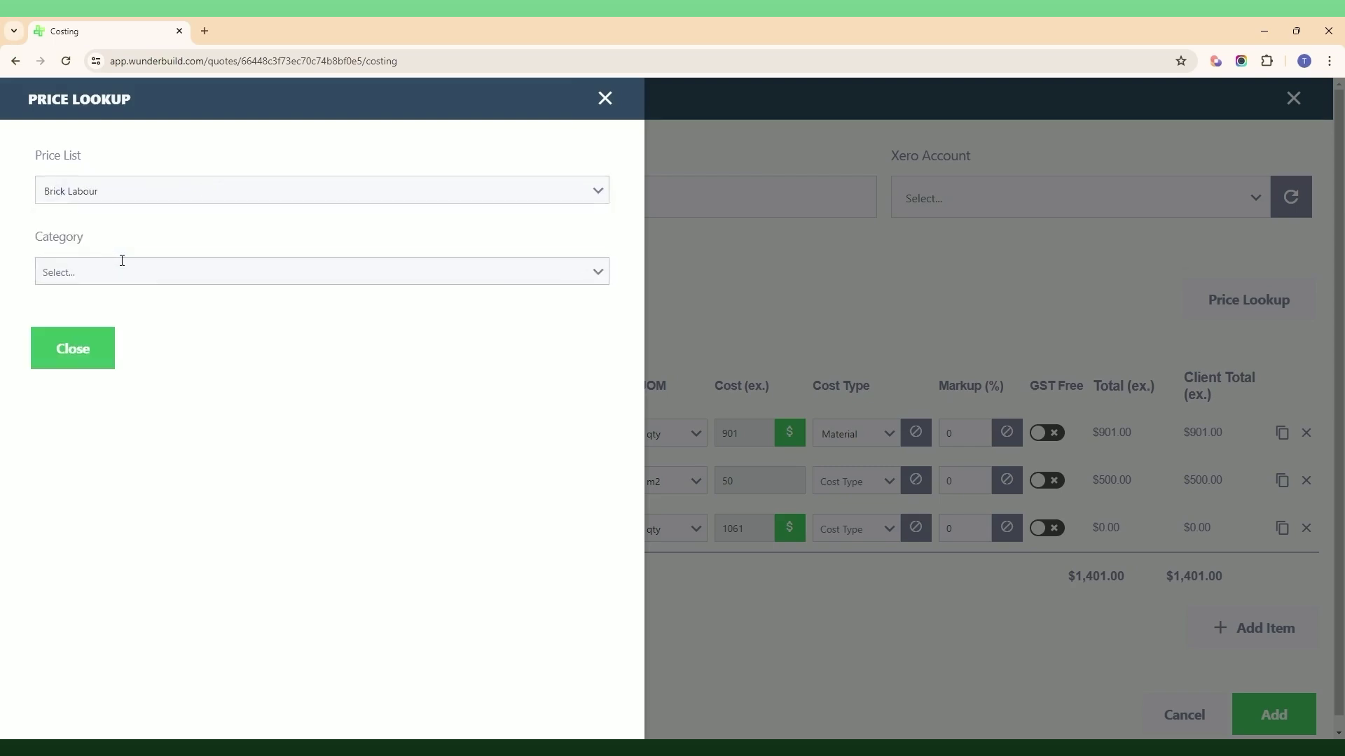
click(602, 273)
click(266, 303)
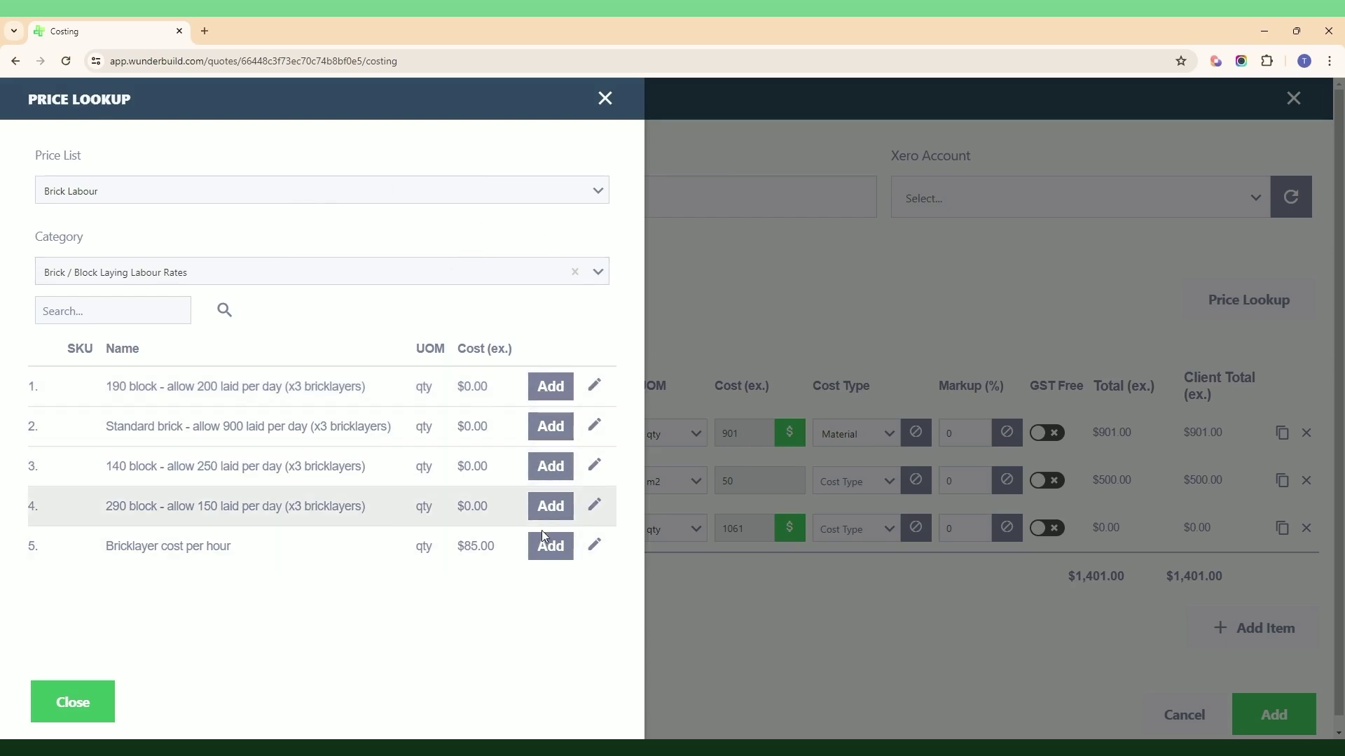
click(558, 386)
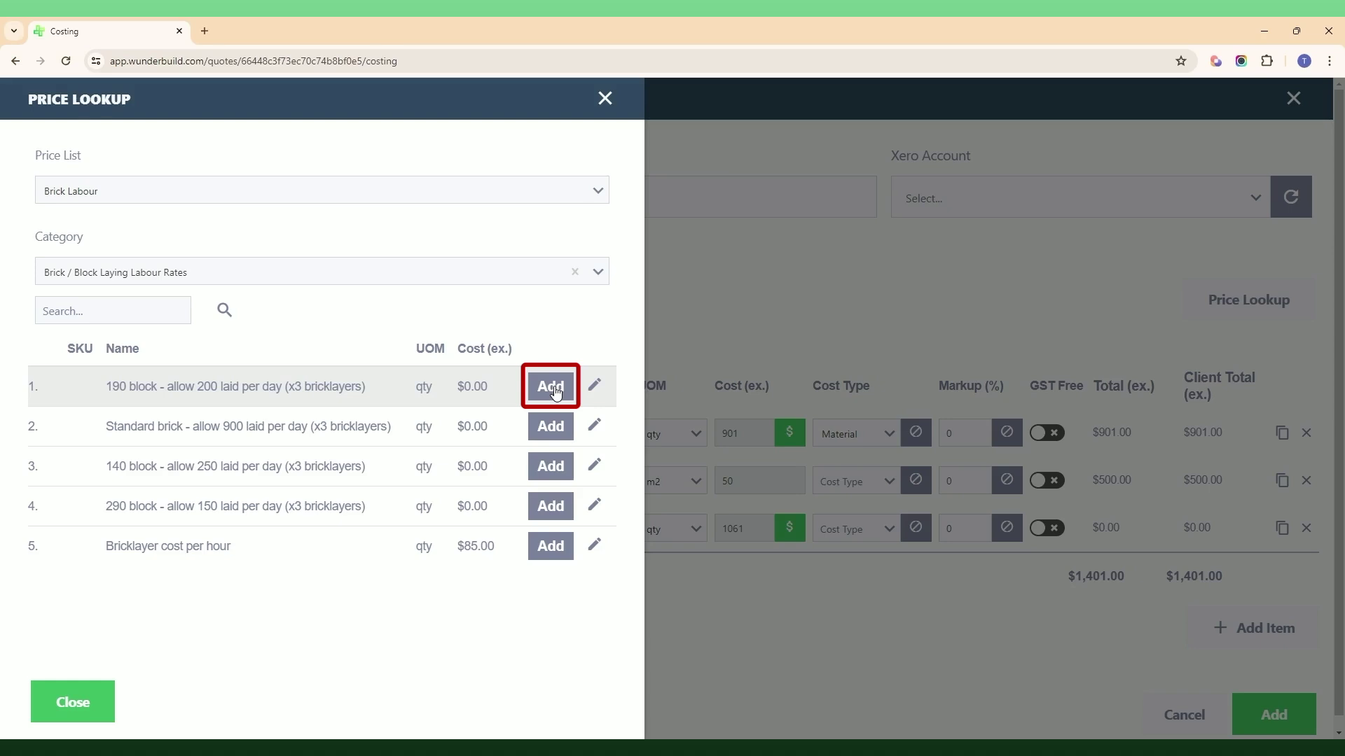
click(607, 99)
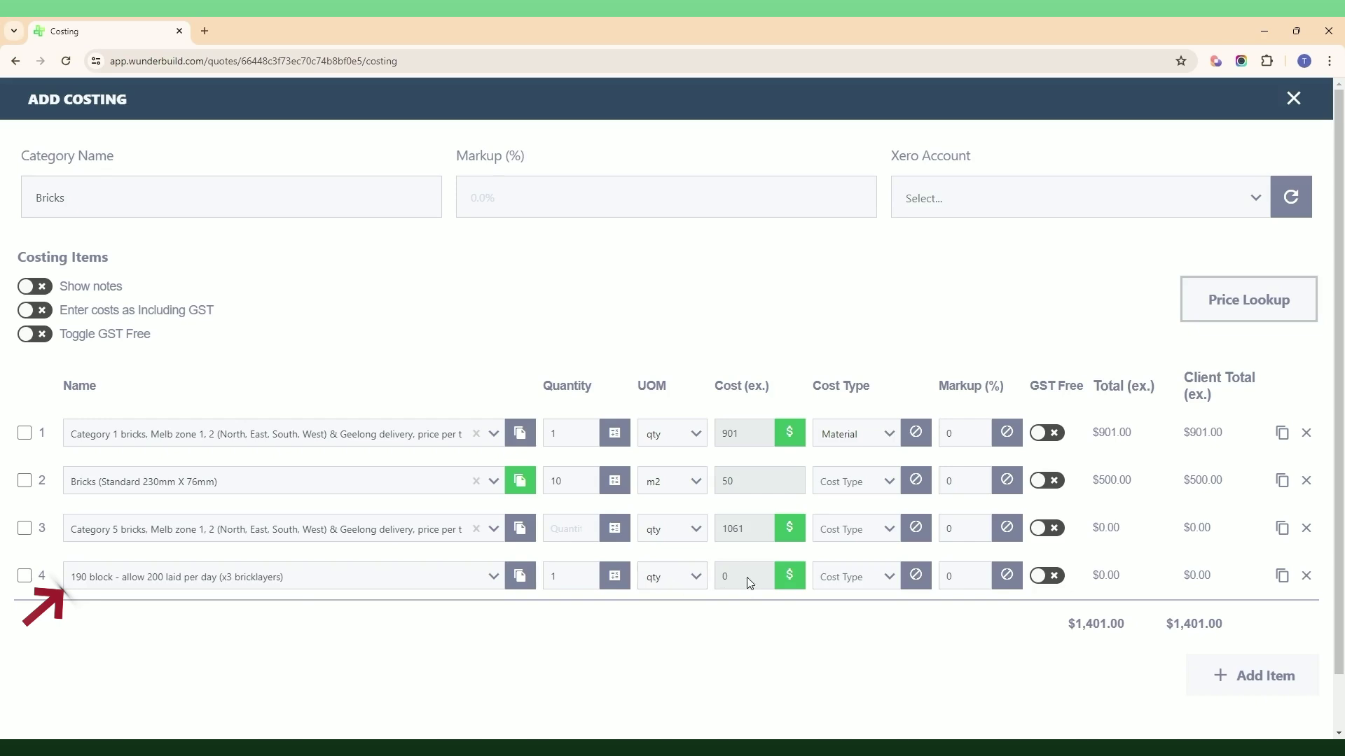
- Show the note fields of the costing items, look through them, and hide them again
click(35, 287)
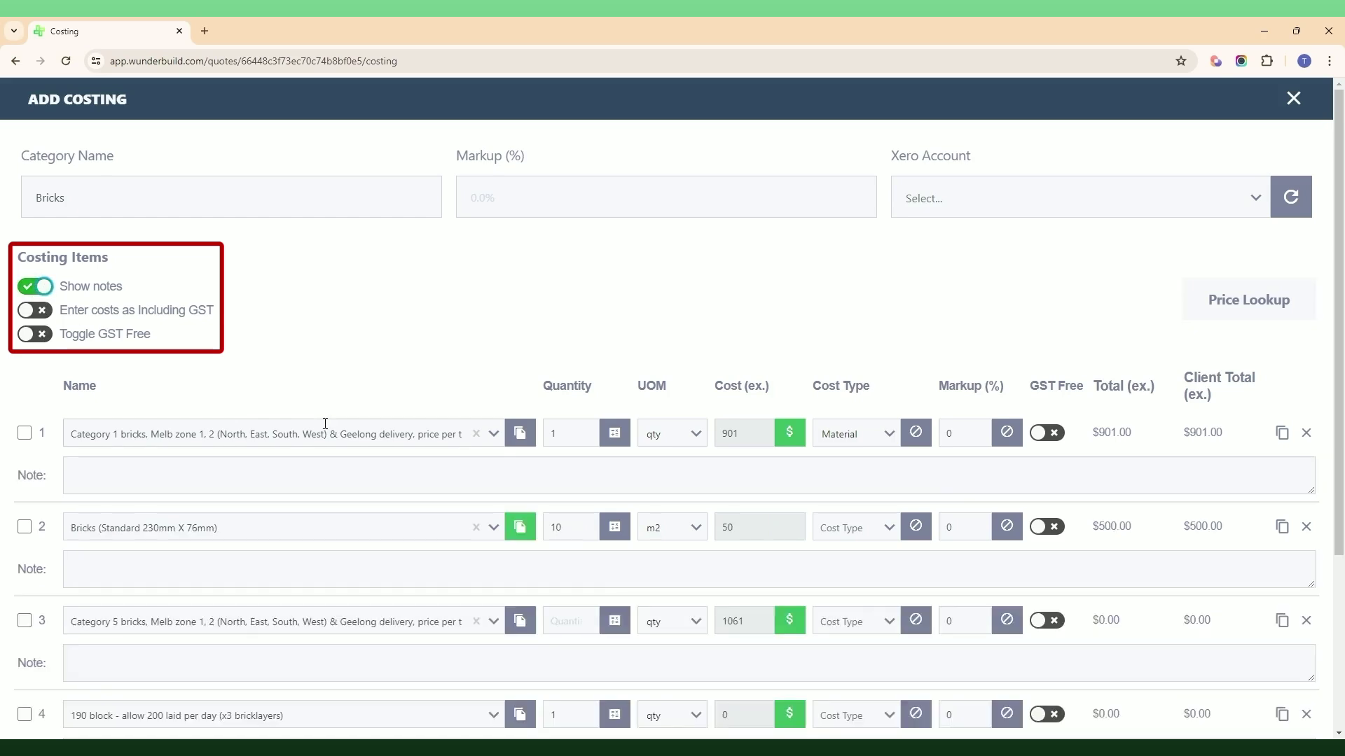
scroll(324, 423, down, 2)
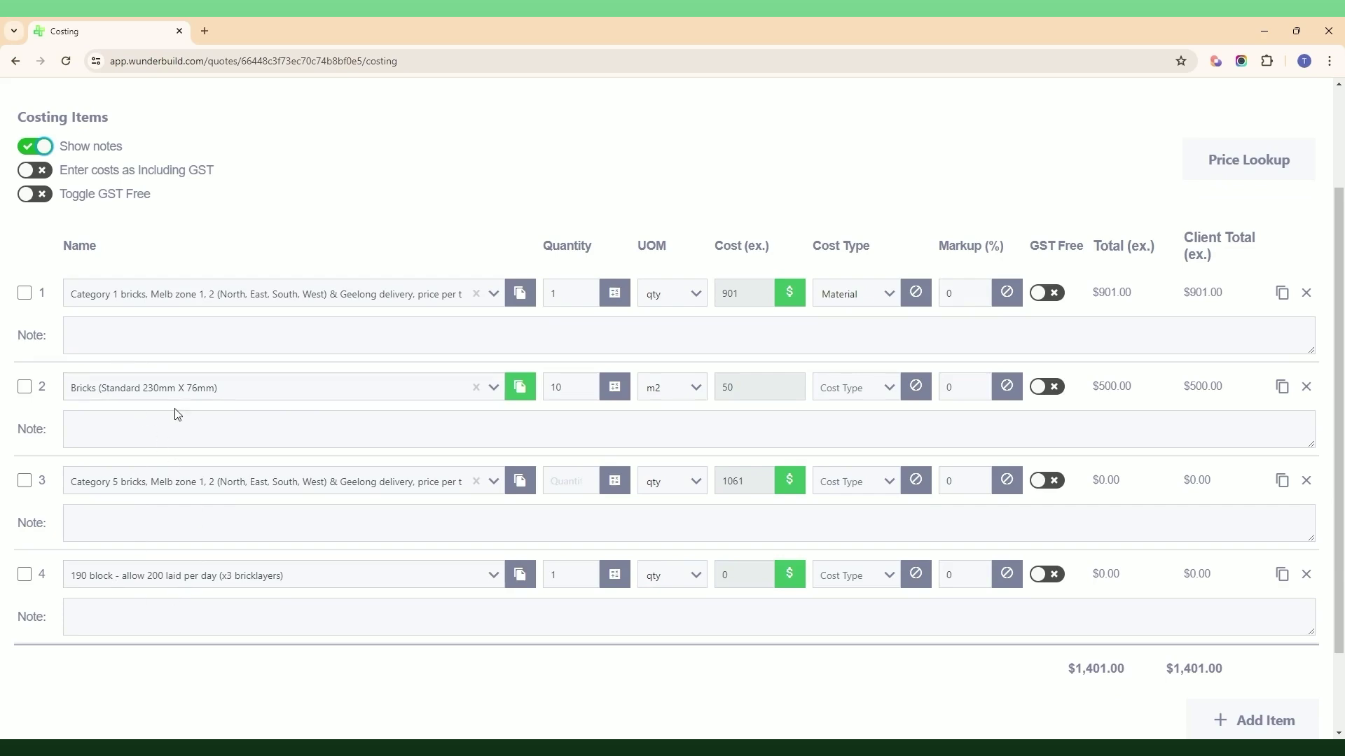
scroll(199, 394, up, 1)
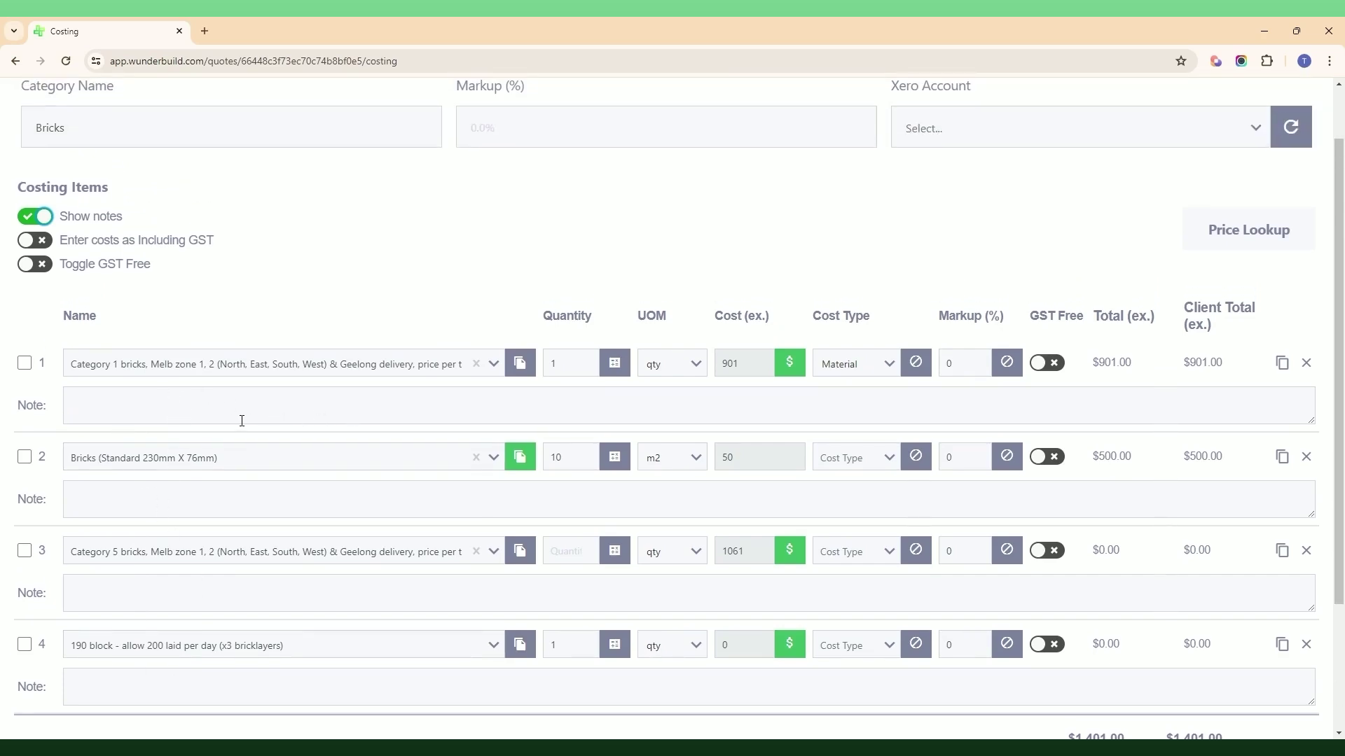
click(33, 217)
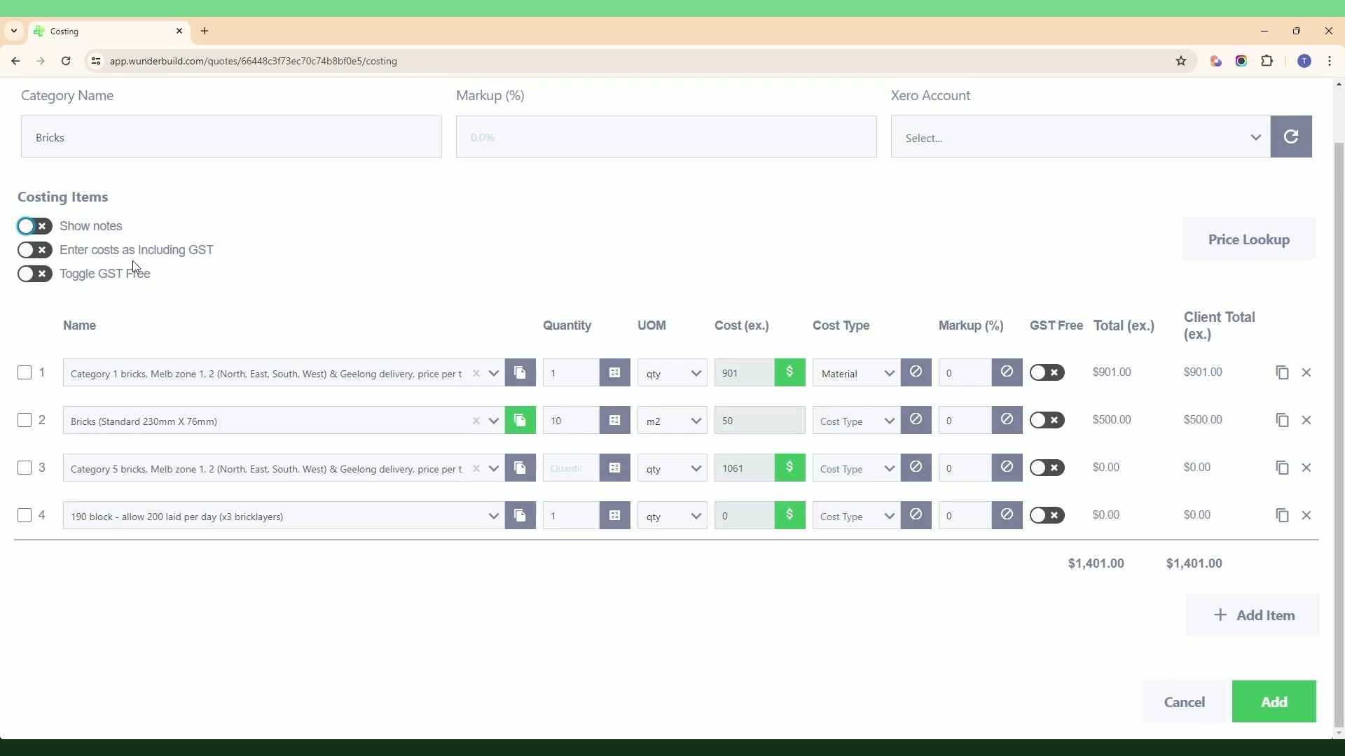
- Switch entering costs as including GST on and back off, and try the GST Free toggle for all costing items
click(42, 252)
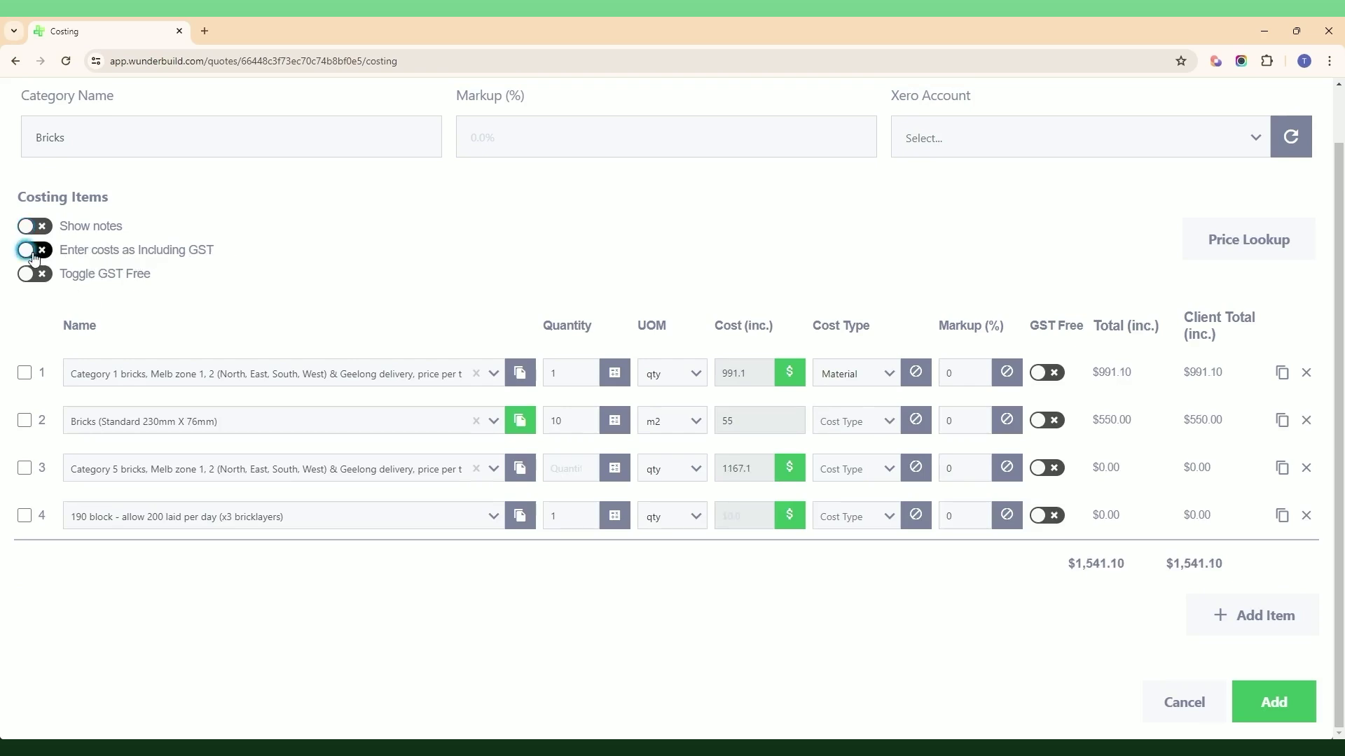
click(43, 252)
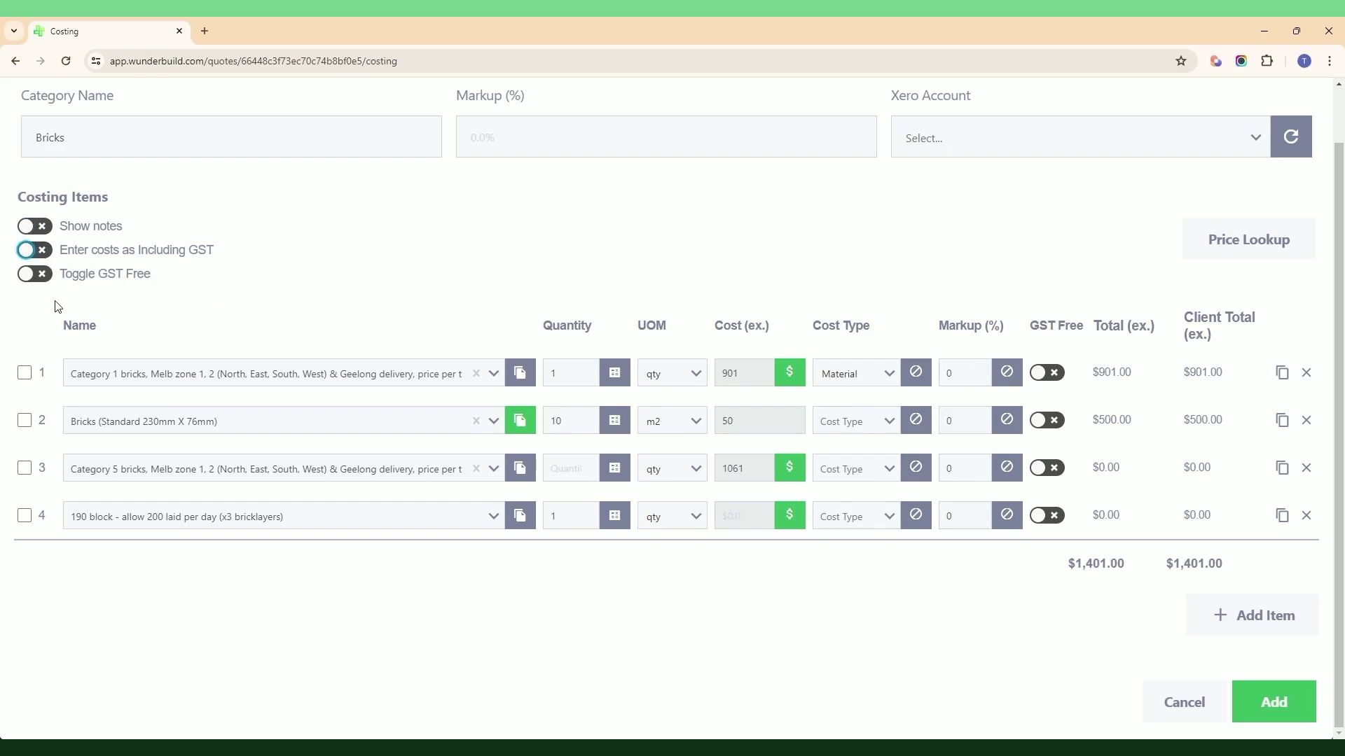
click(35, 274)
scroll(699, 478, up, 1)
scroll(748, 516, down, 1)
scroll(420, 449, up, 1)
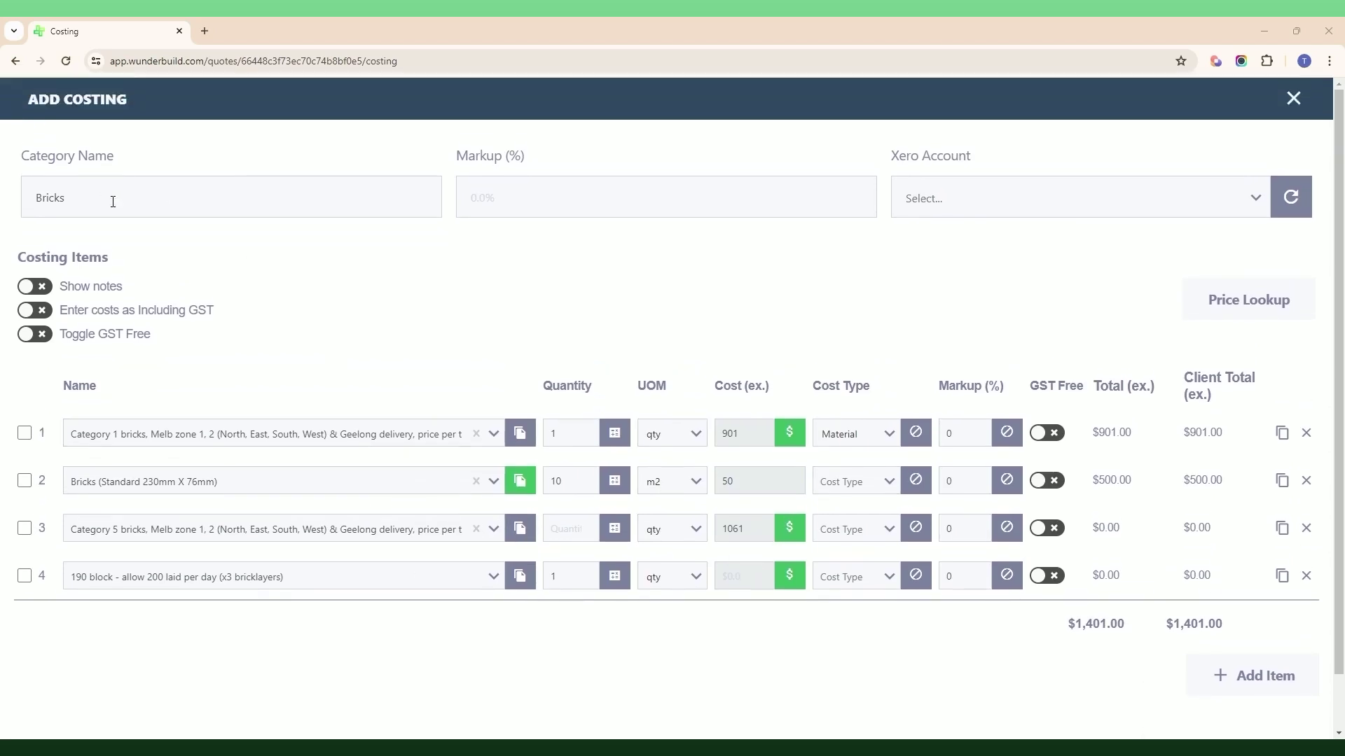
- Remove the Category 5 bricks item and add the Bricks costing category to the estimation
scroll(1143, 615, down, 1)
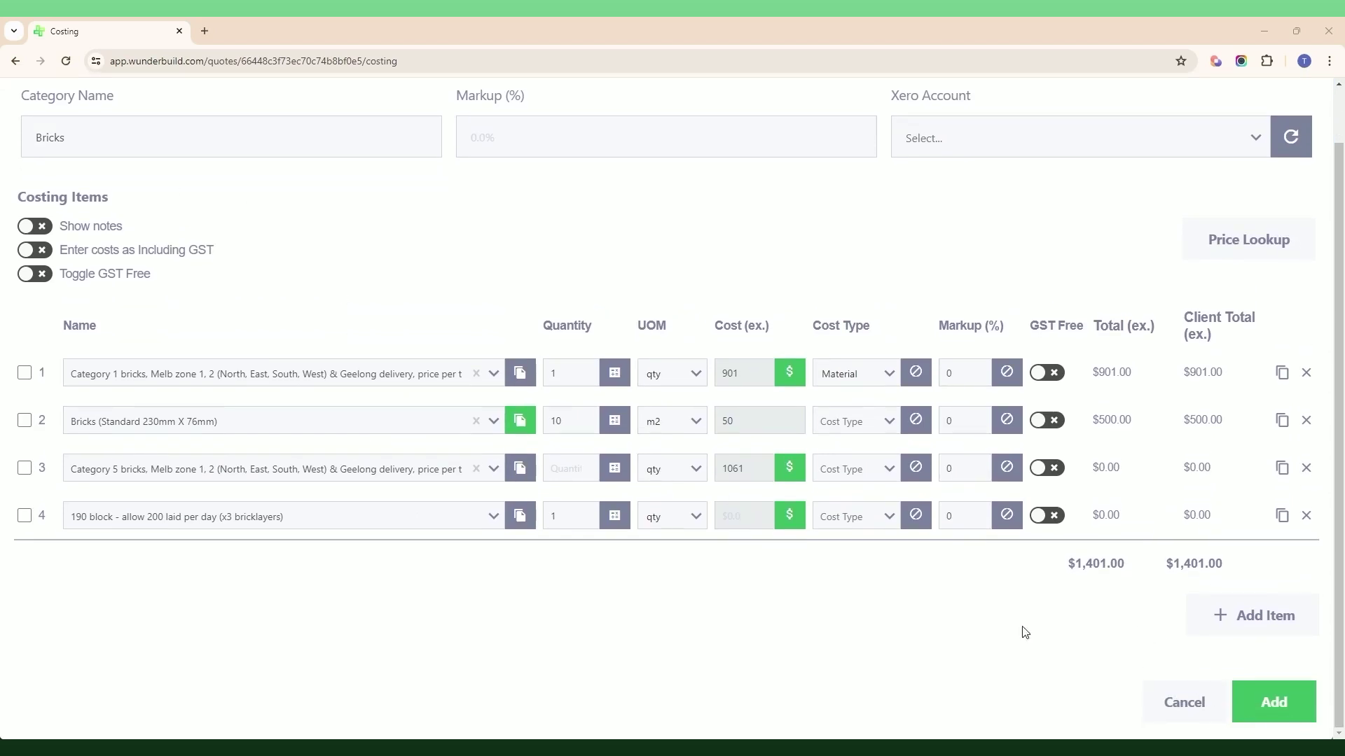
click(590, 482)
click(587, 469)
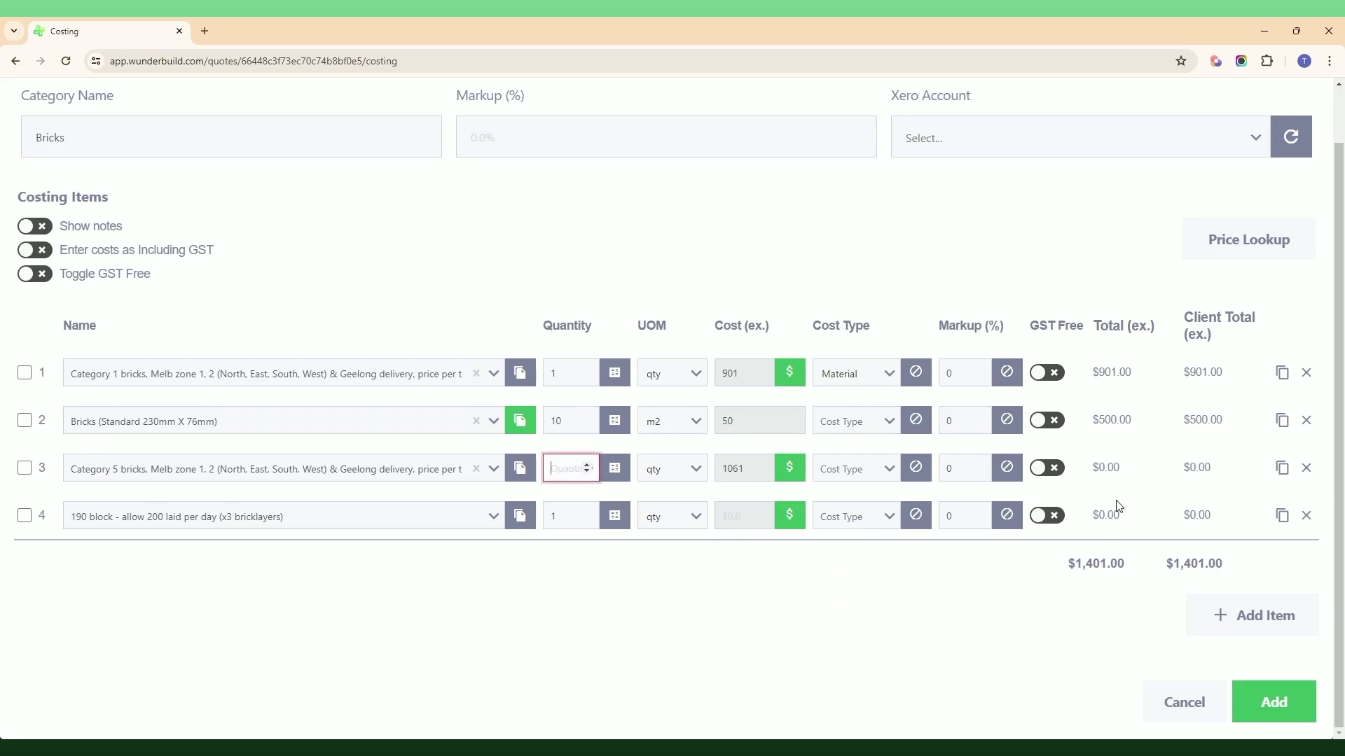
click(1307, 469)
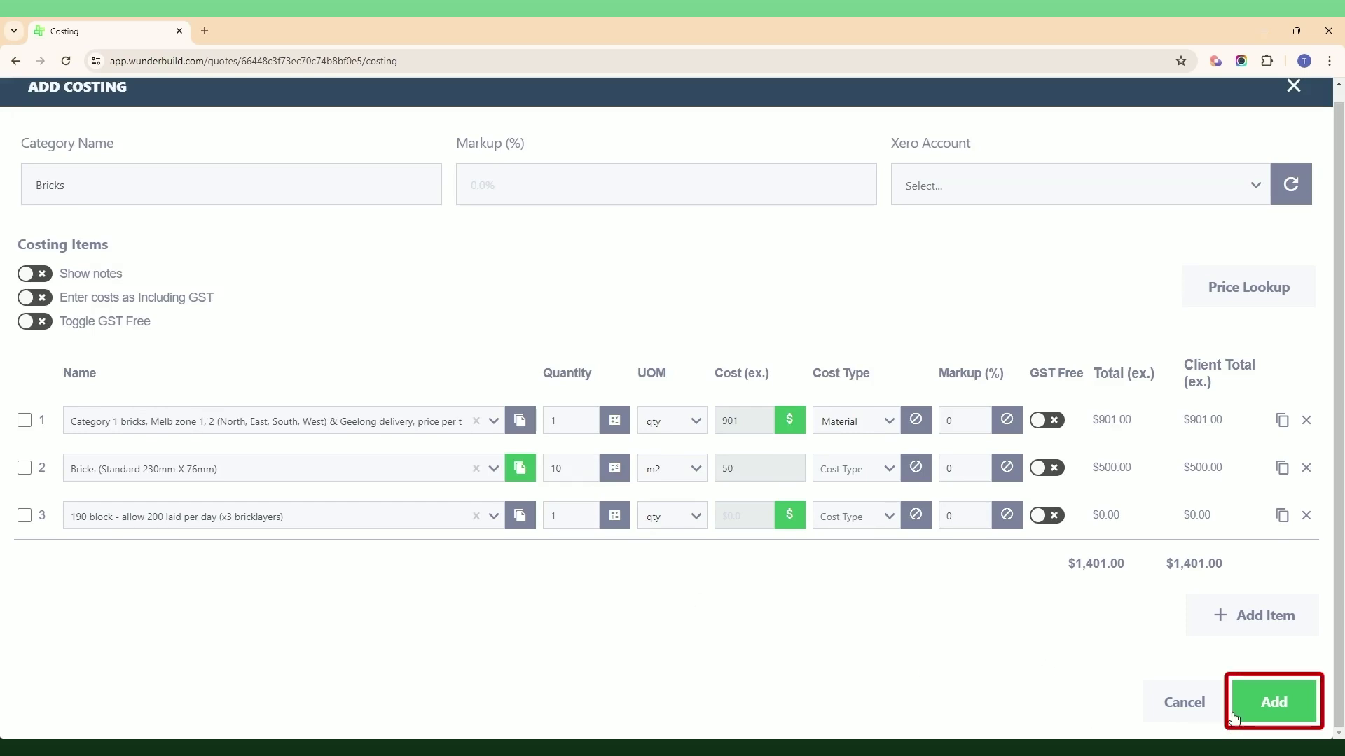
click(1274, 702)
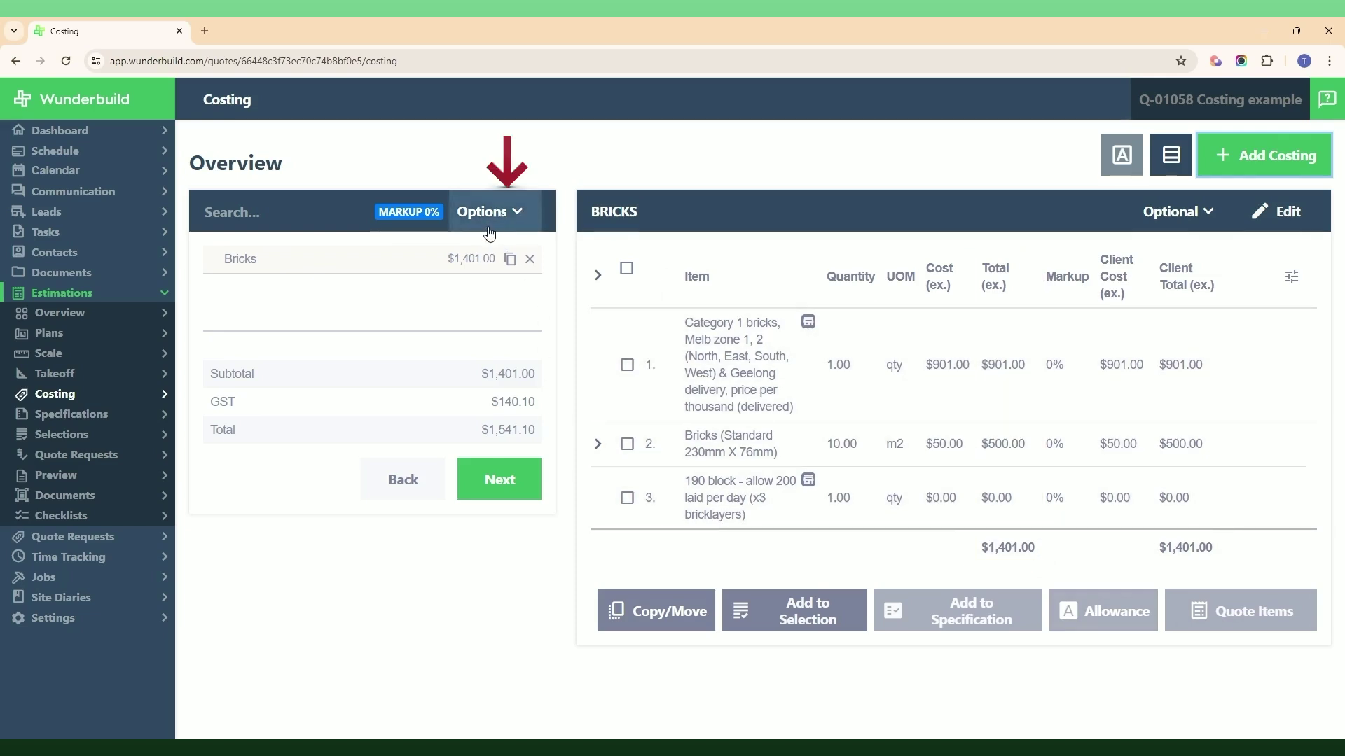
- Set the estimation's global markup to 10% and save it
click(514, 223)
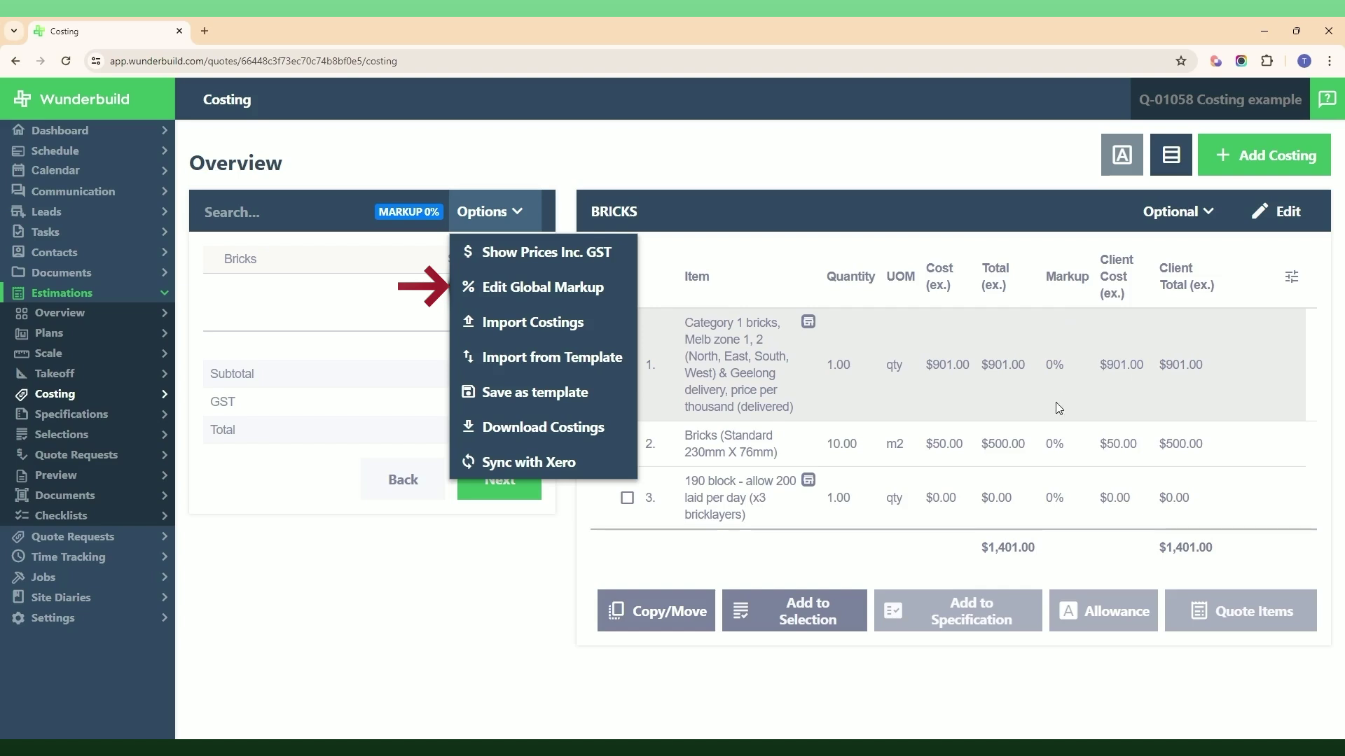
click(552, 292)
click(93, 187)
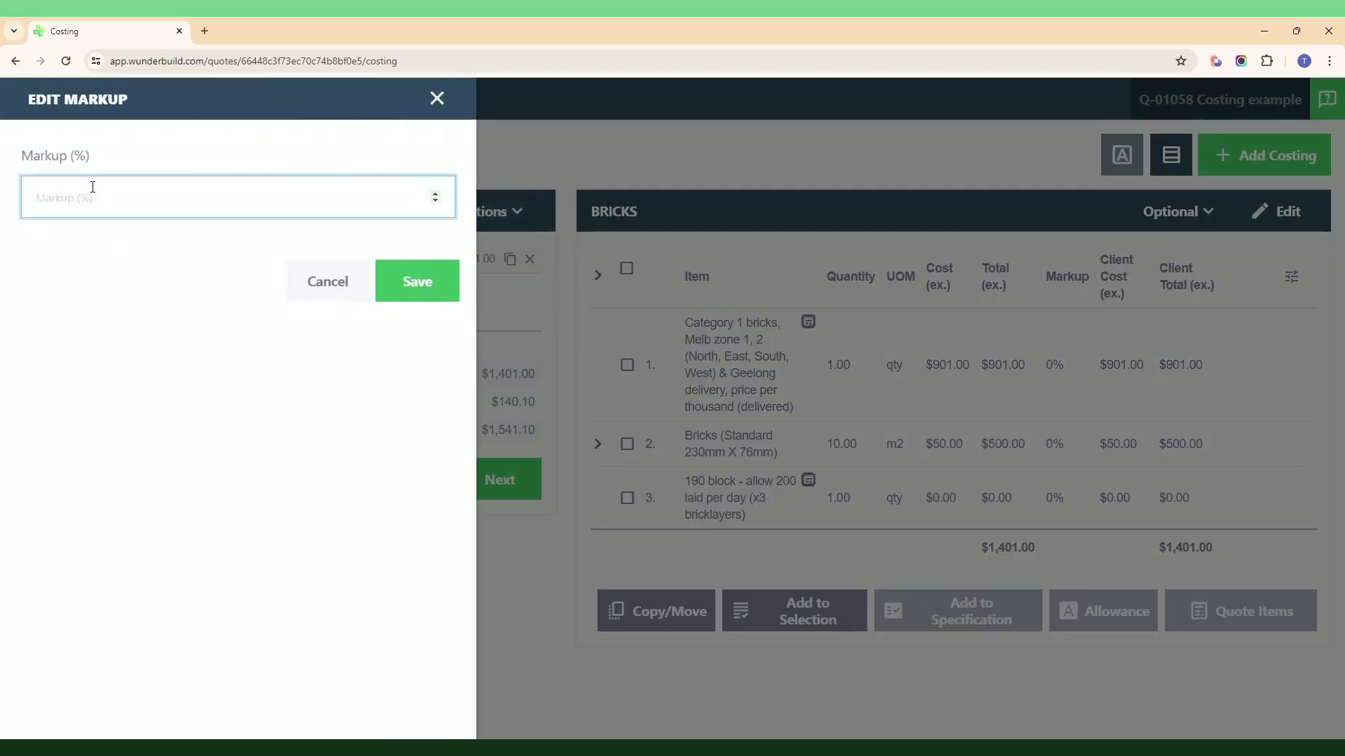
text(10)
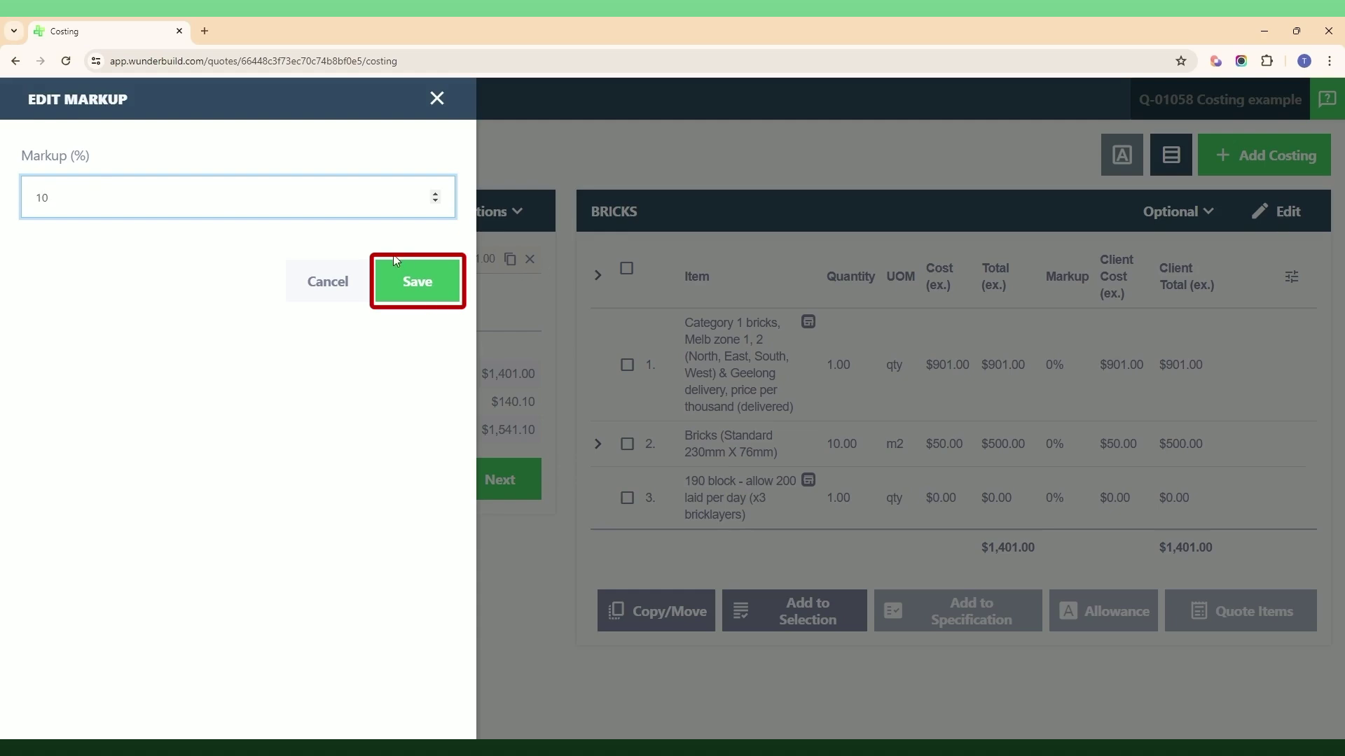
click(435, 281)
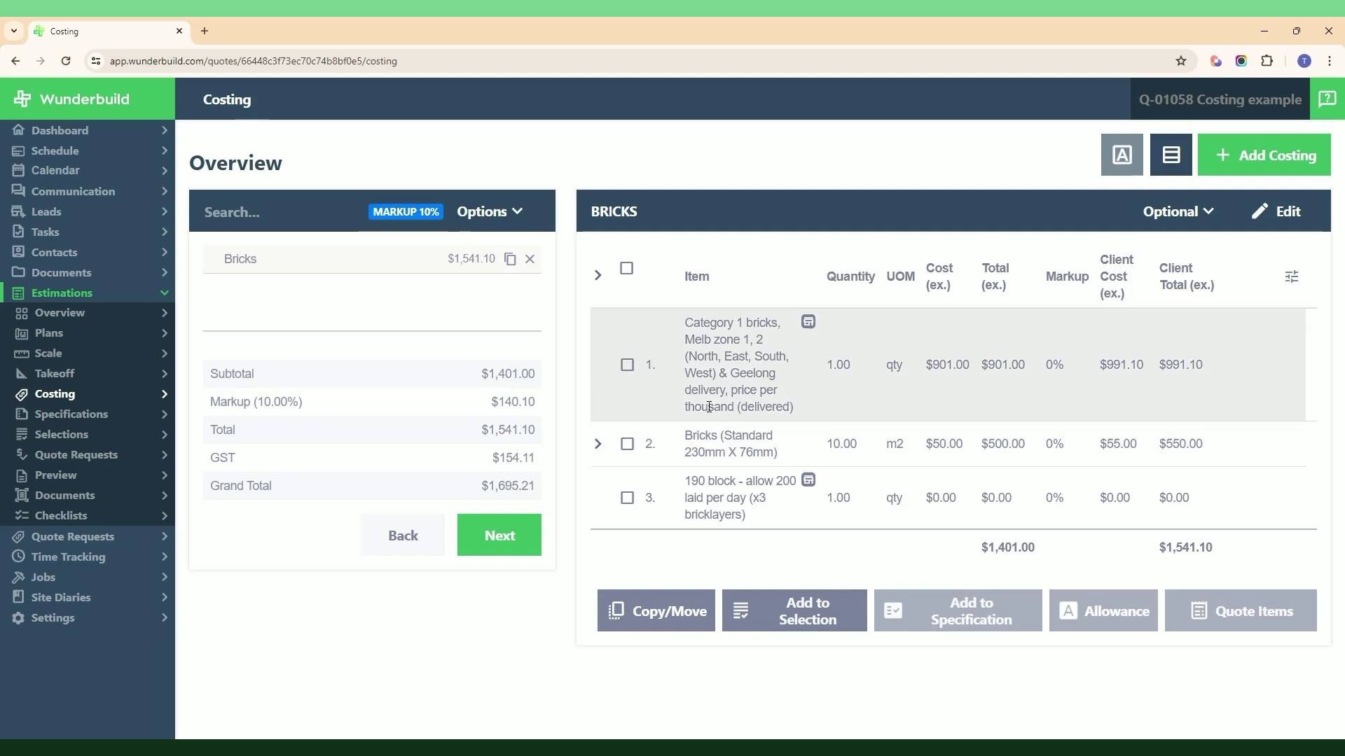
- Import all categories of the Budget Estimate Template - Cost Codes & Line Items template into the estimation's costings
click(507, 216)
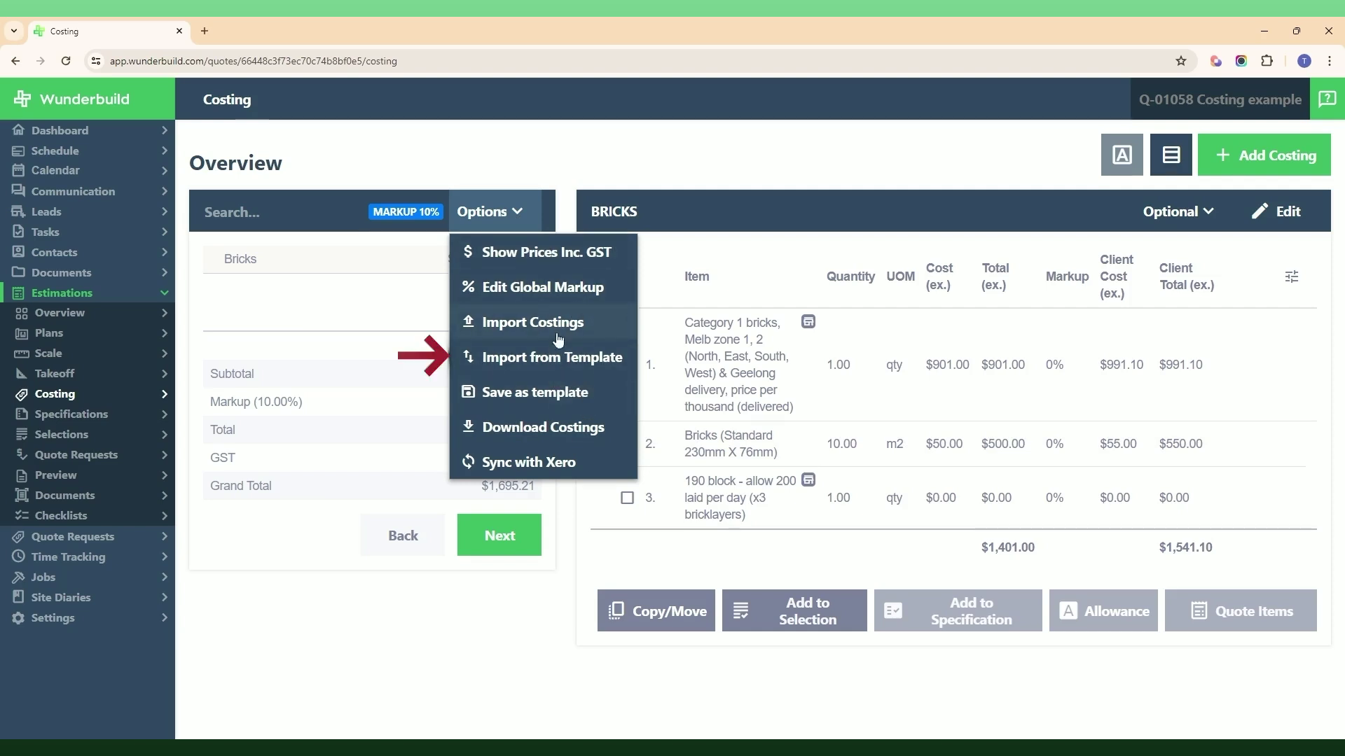
click(555, 359)
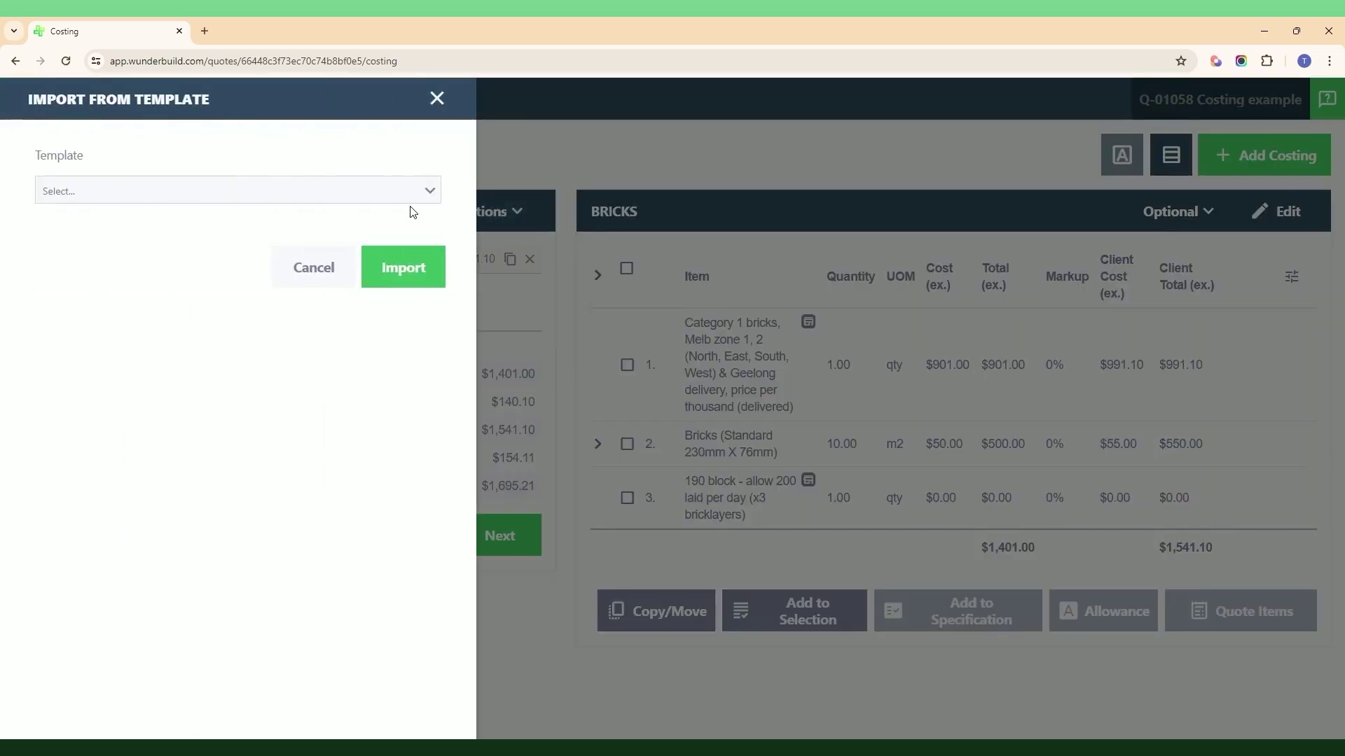
click(428, 196)
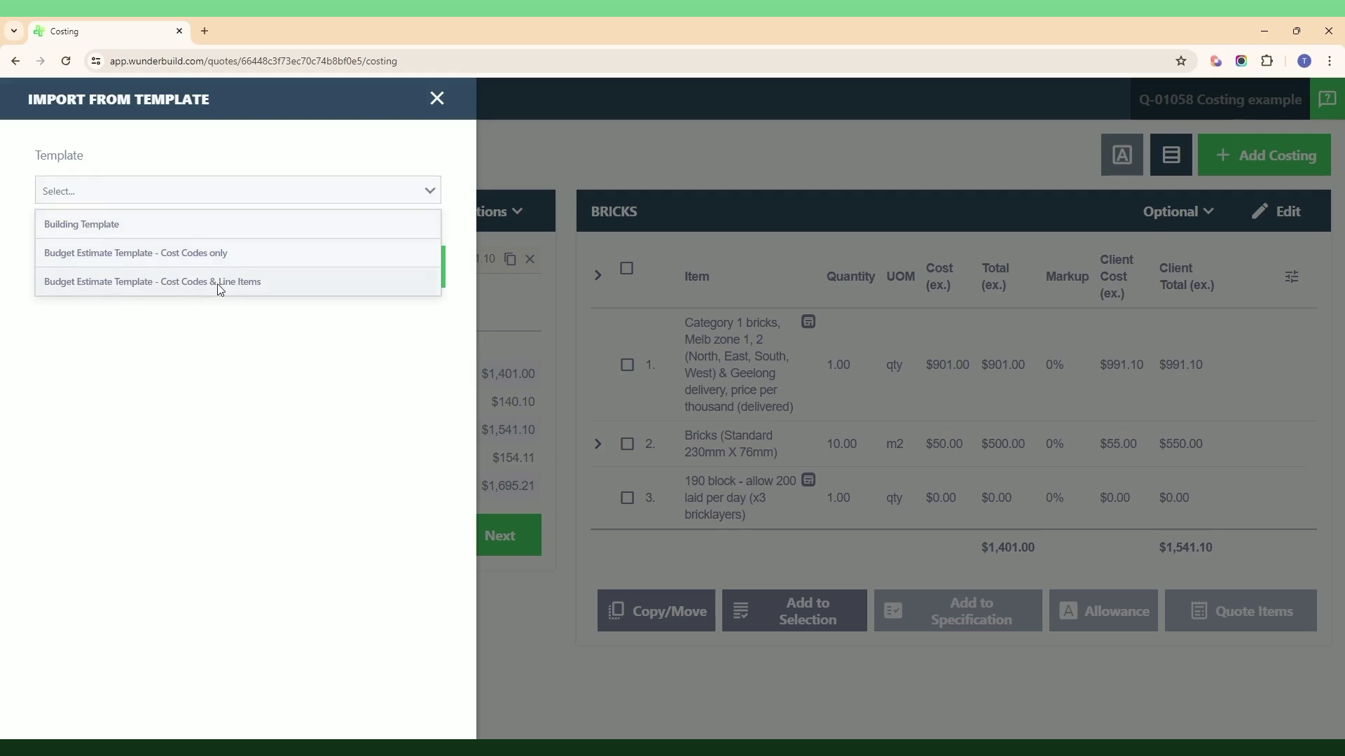
click(238, 282)
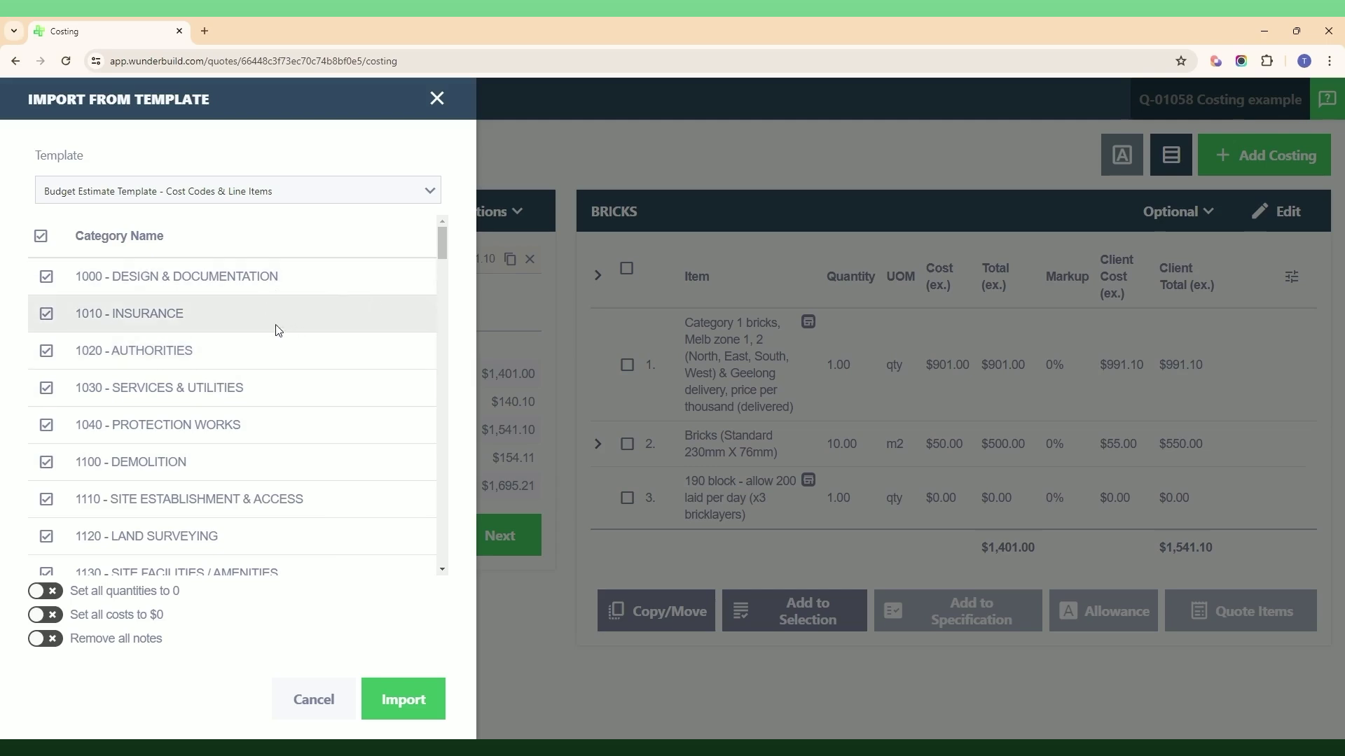
scroll(278, 330, down, 5)
scroll(260, 301, up, 5)
scroll(182, 442, down, 6)
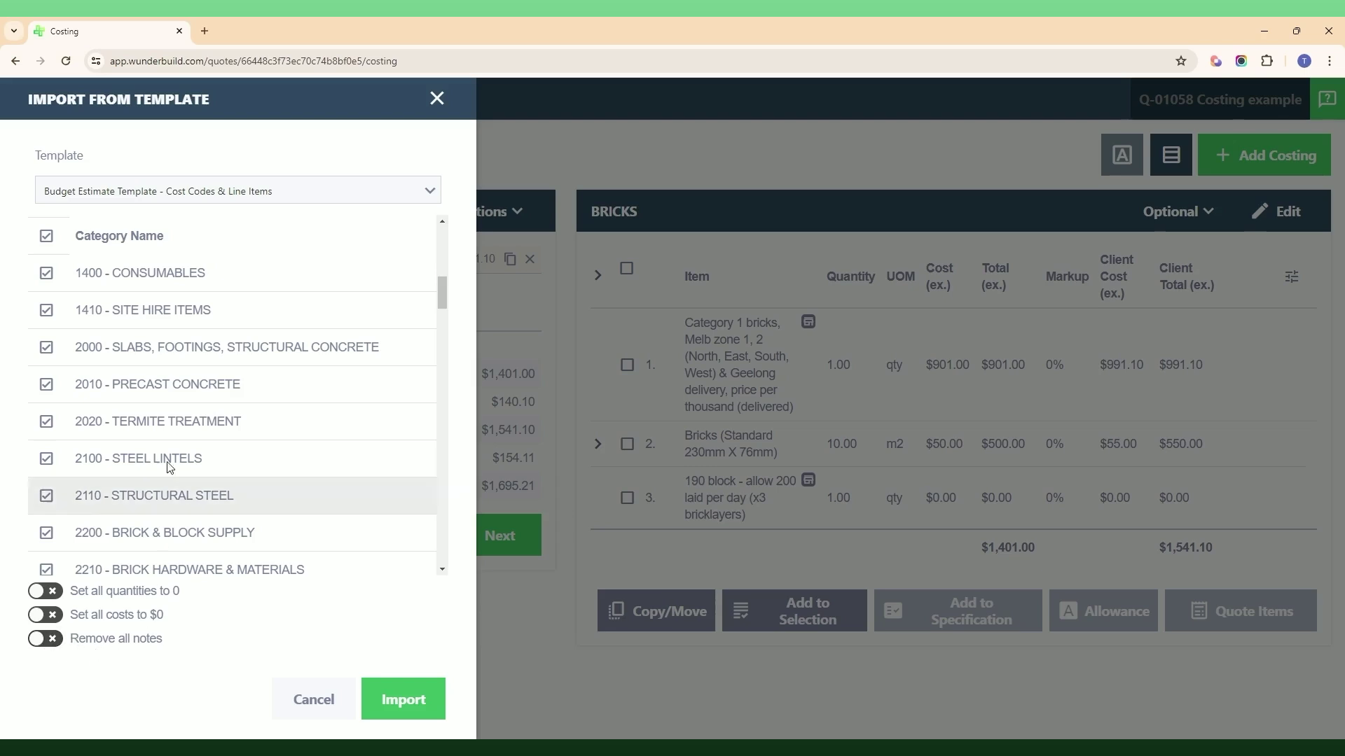
scroll(240, 477, up, 5)
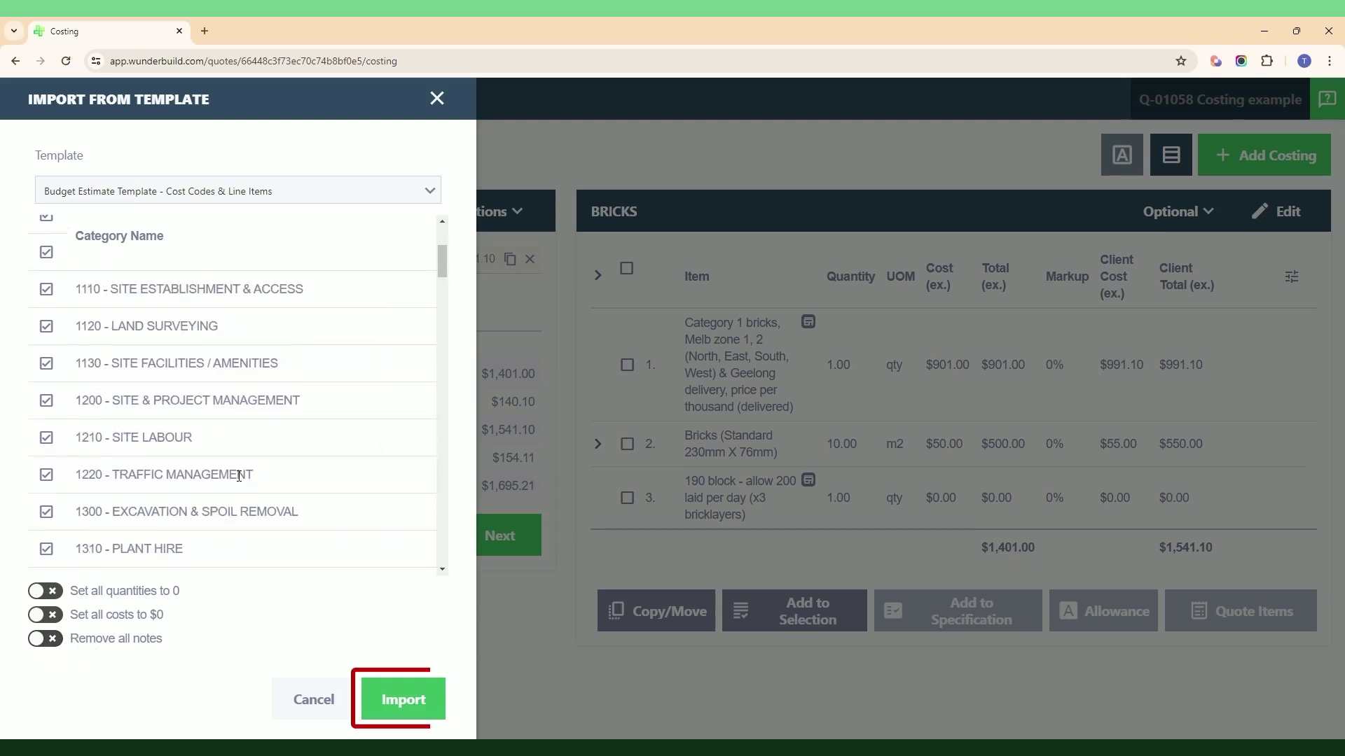
click(403, 704)
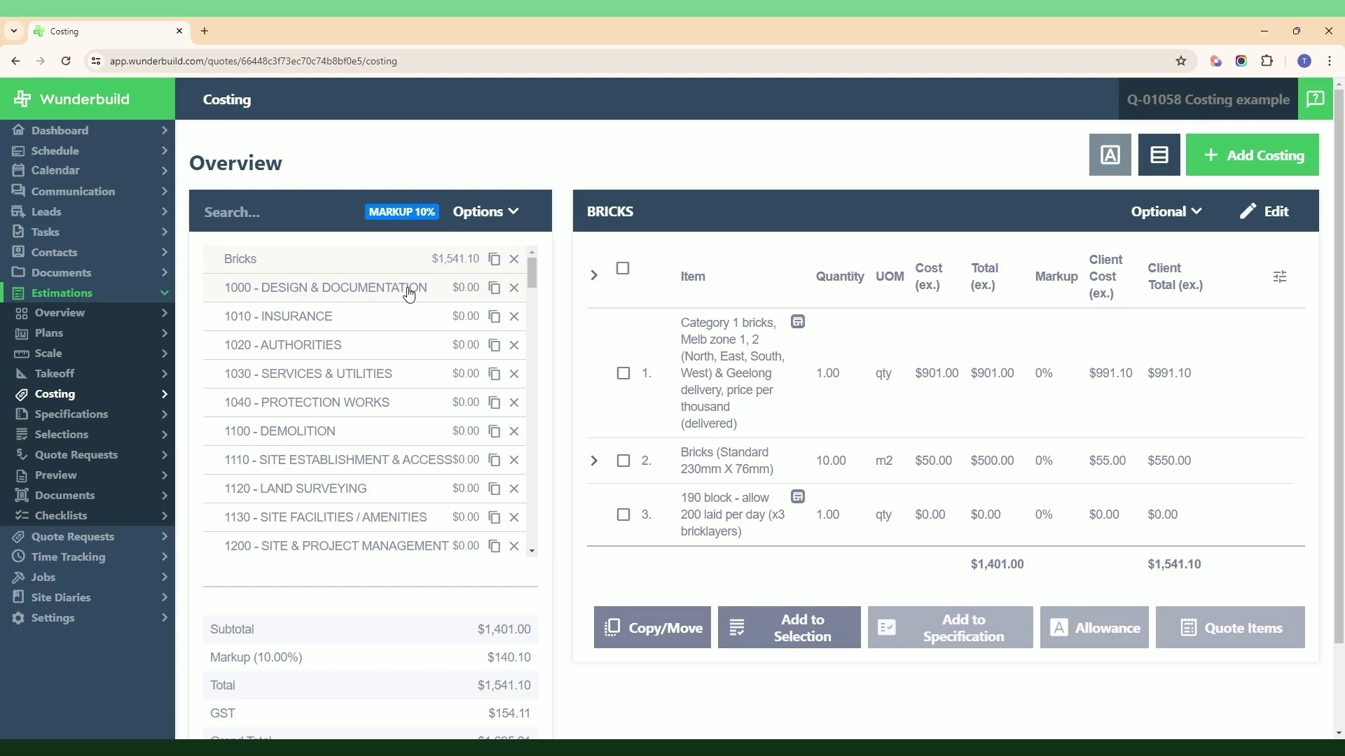
- Compare the line items of the Bricks category with imported ones such as 1010 - INSURANCE, 1120 - LAND SURVEYING and 2210 - BRICK HARDWARE & MATERIALS
click(397, 319)
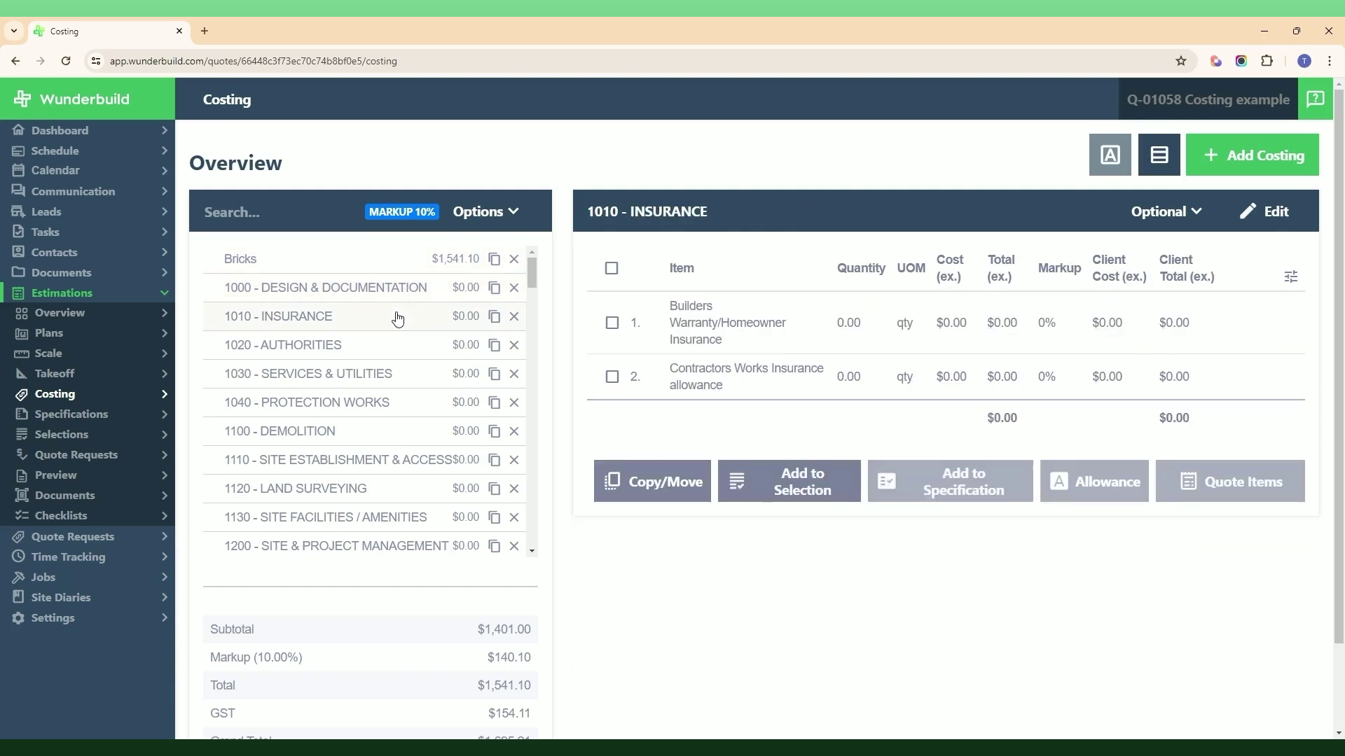
click(345, 269)
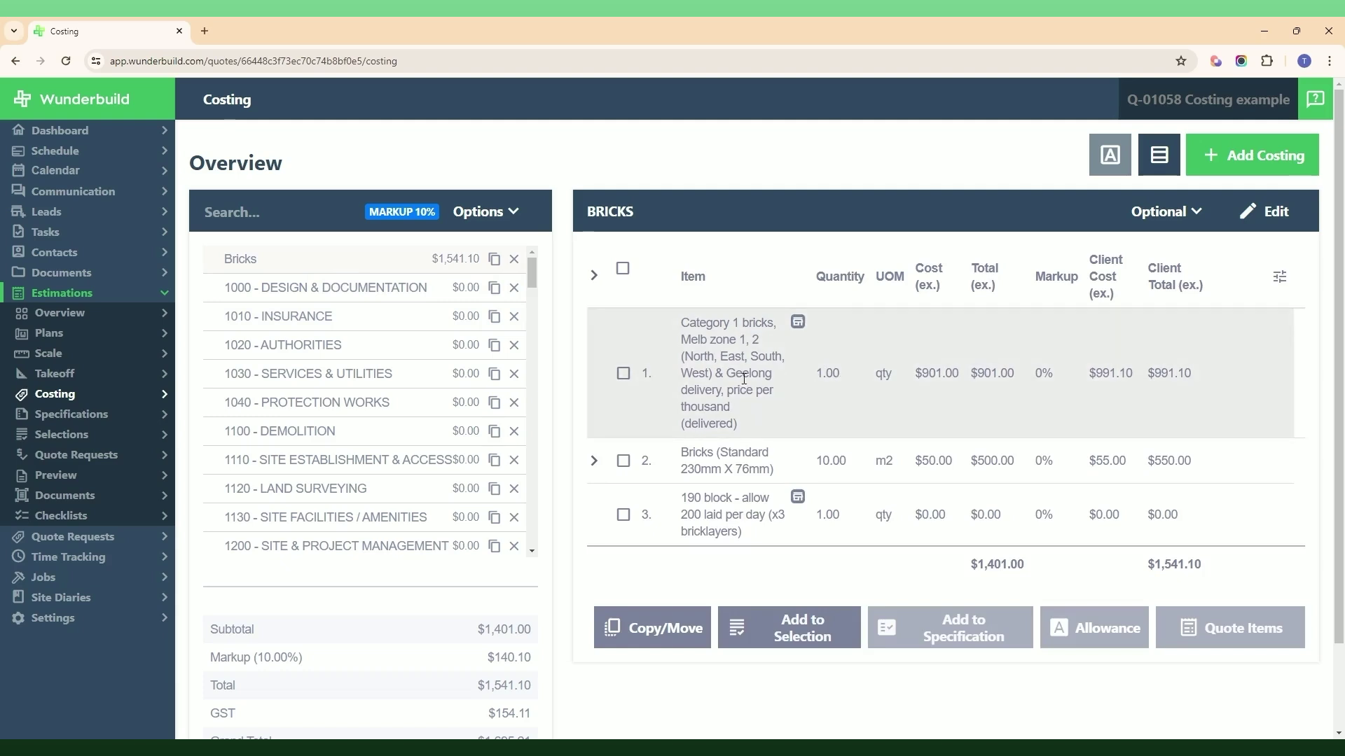
click(341, 378)
scroll(343, 420, down, 1)
click(345, 423)
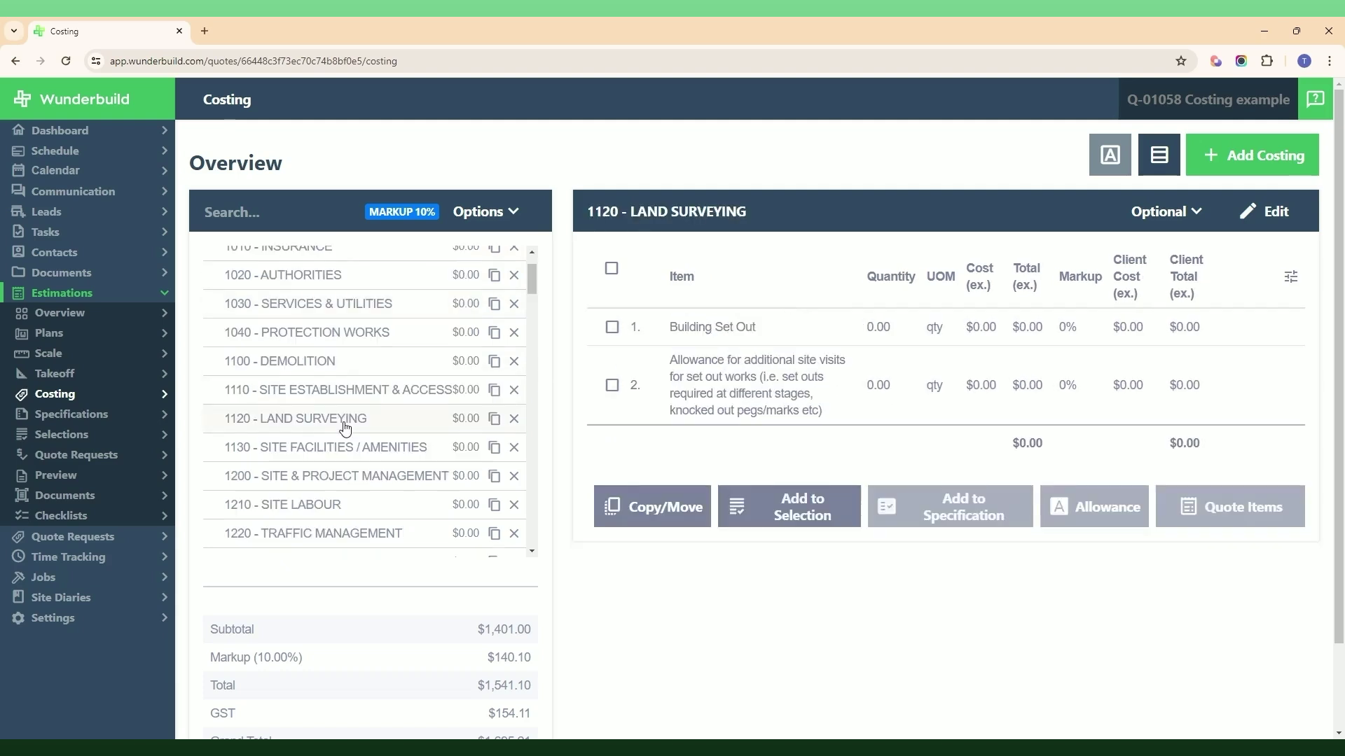
scroll(345, 428, down, 6)
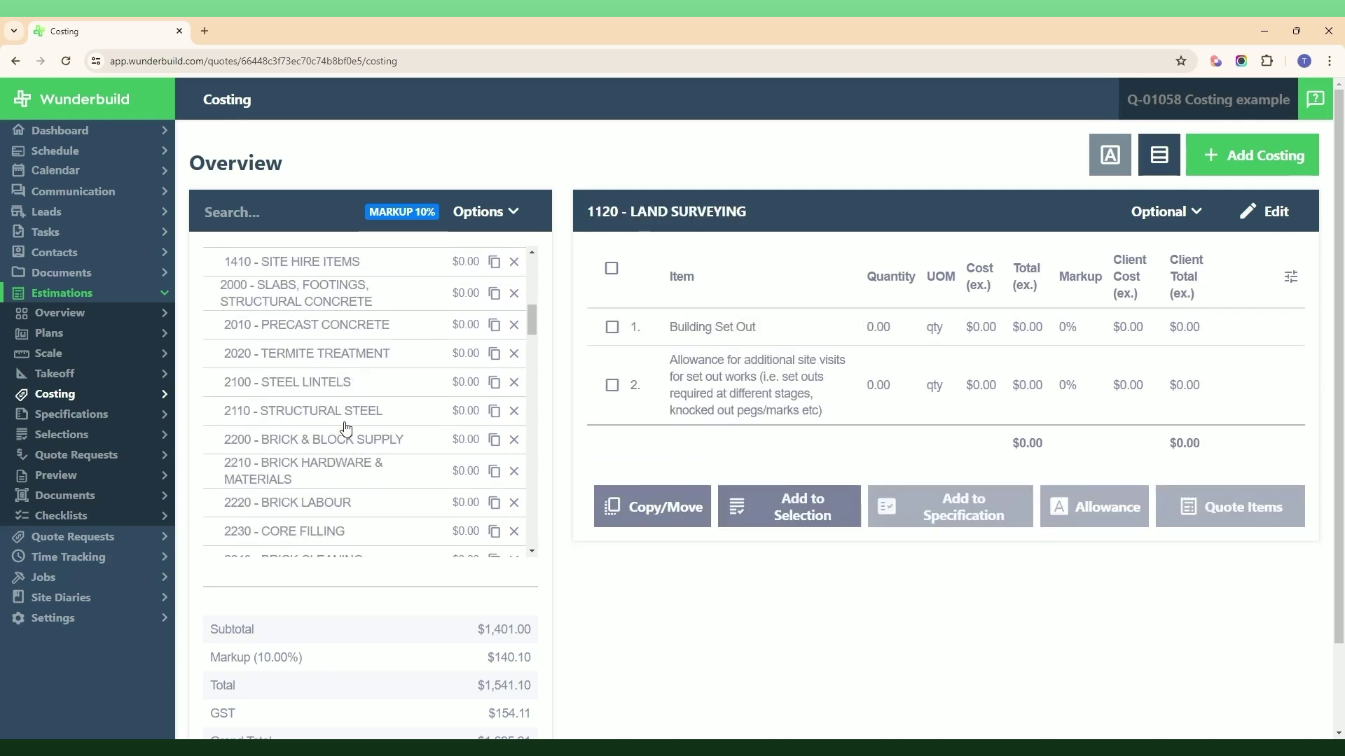
scroll(345, 428, down, 1)
click(346, 413)
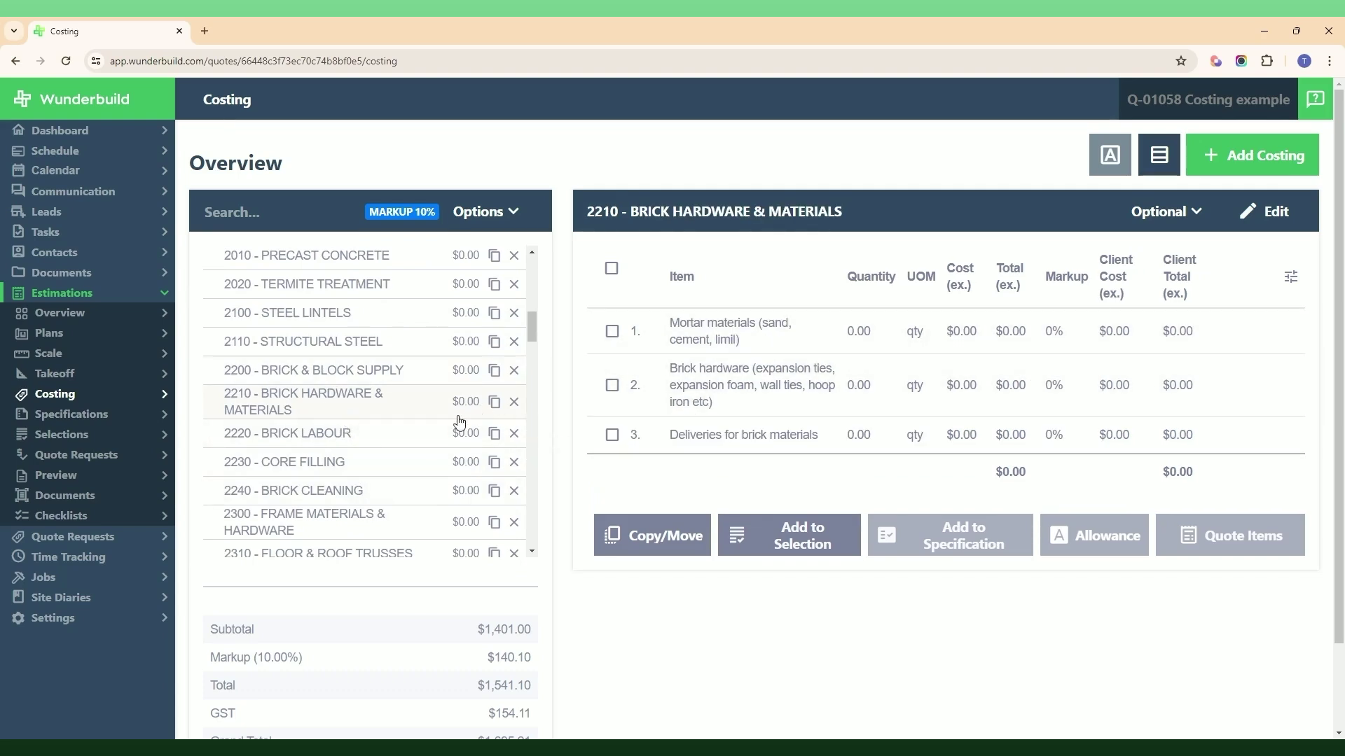
scroll(407, 449, up, 5)
scroll(405, 449, up, 3)
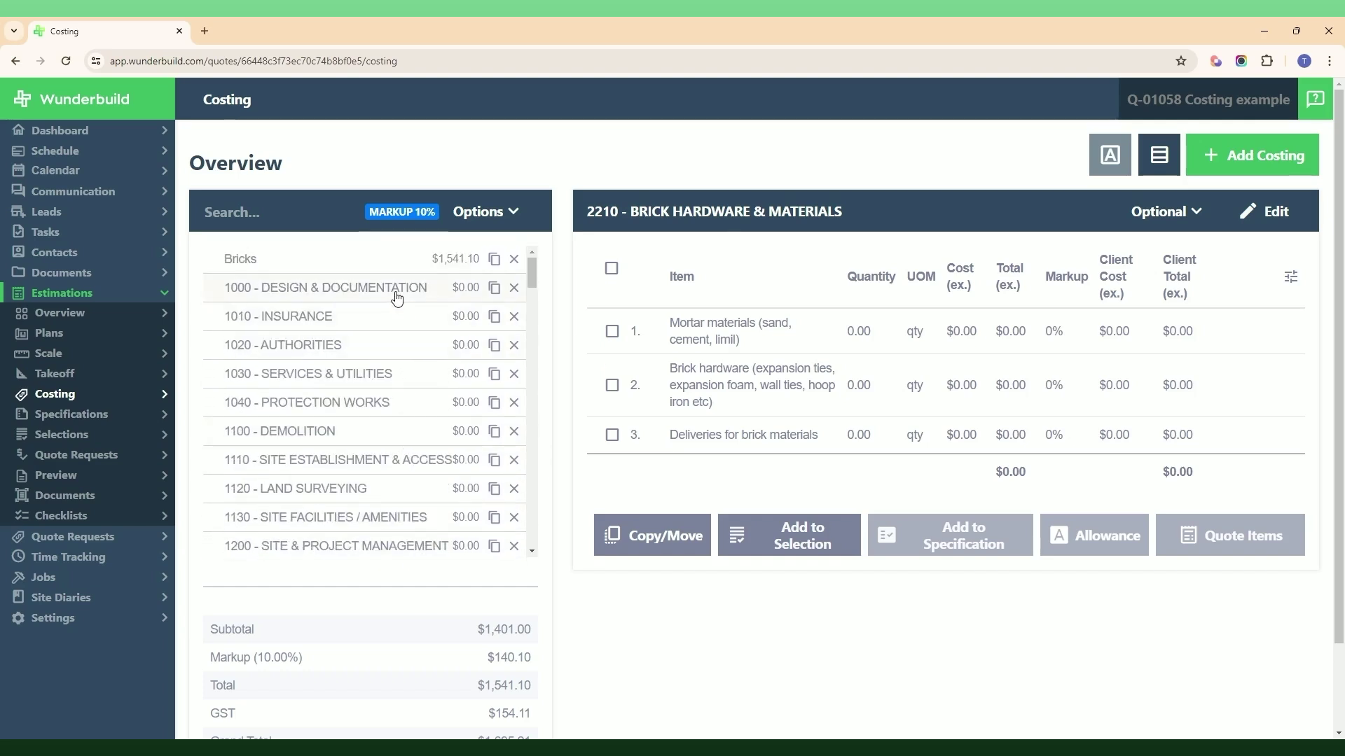
- Examine the line items of the imported 1020 - AUTHORITIES, 1210 - SITE LABOUR and 1220 - TRAFFIC MANAGEMENT categories
click(382, 347)
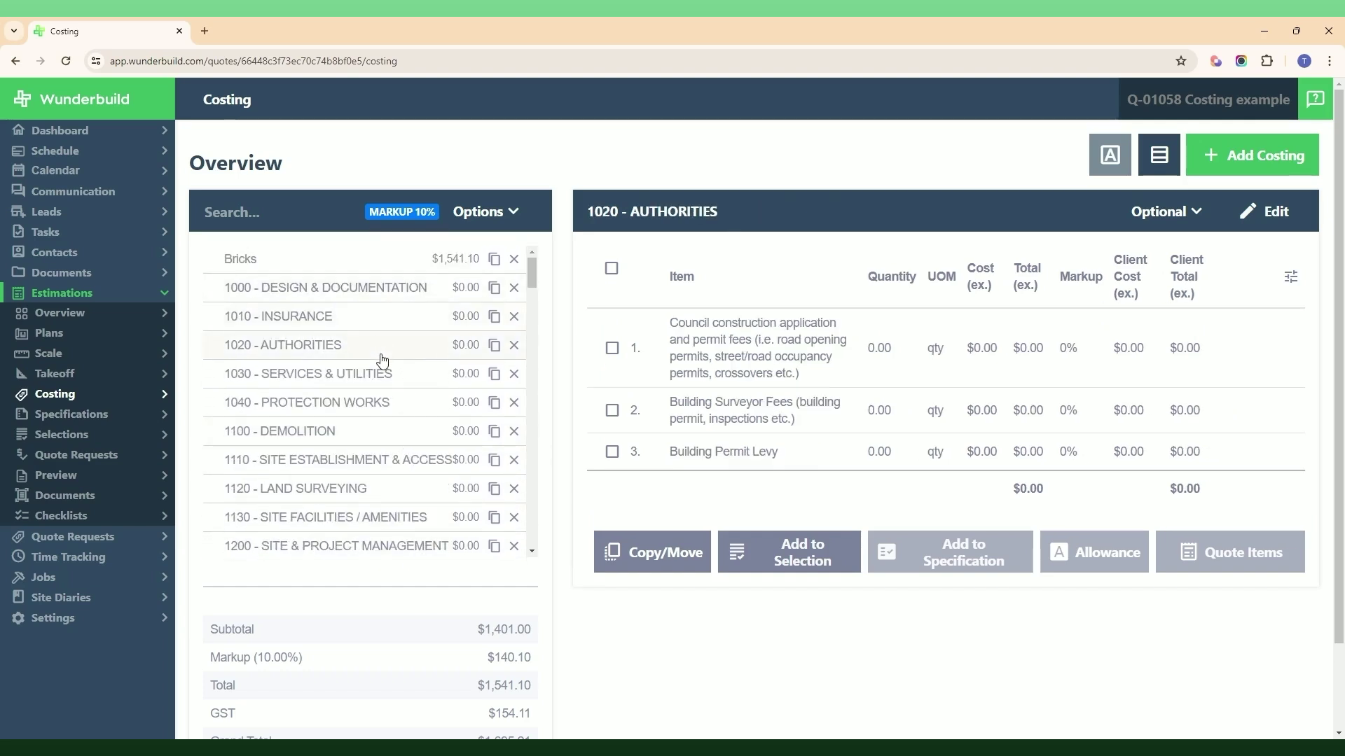
scroll(407, 390, down, 2)
click(393, 402)
click(384, 431)
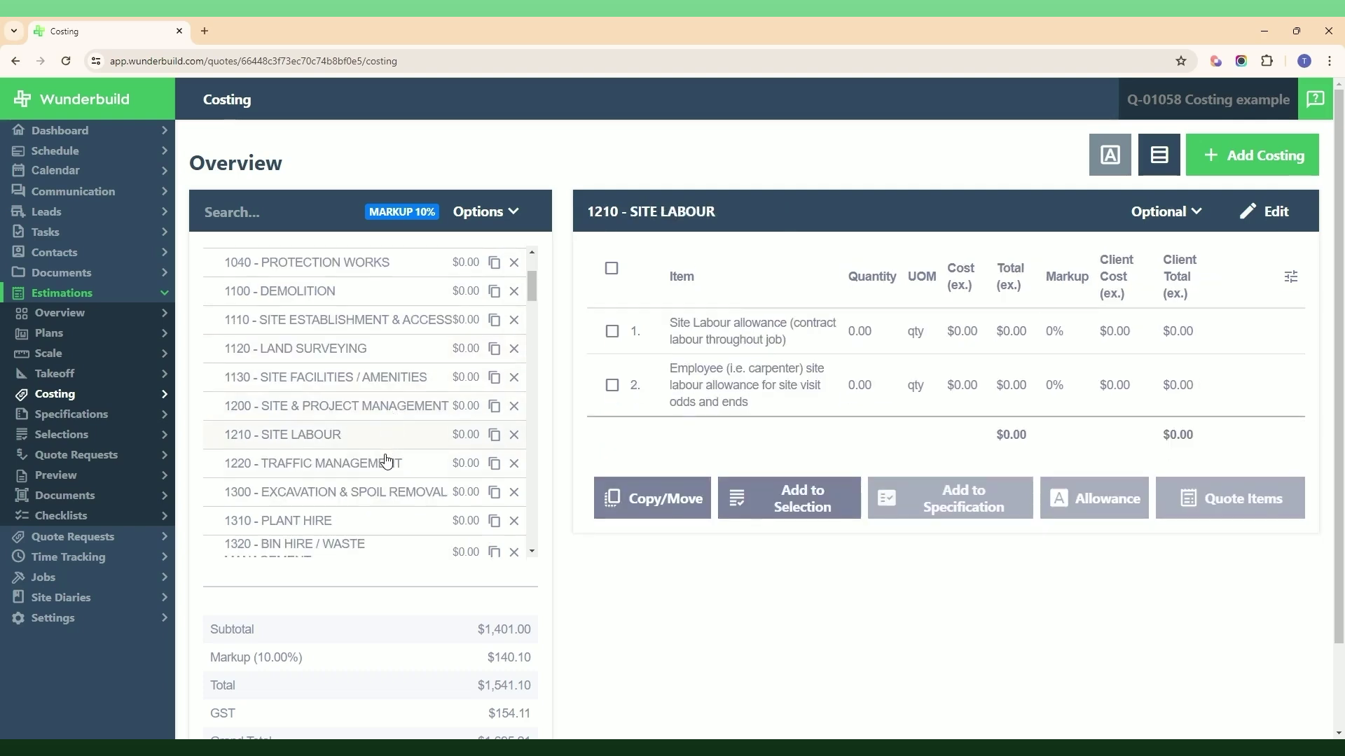
click(383, 456)
scroll(387, 461, down, 1)
scroll(389, 465, down, 1)
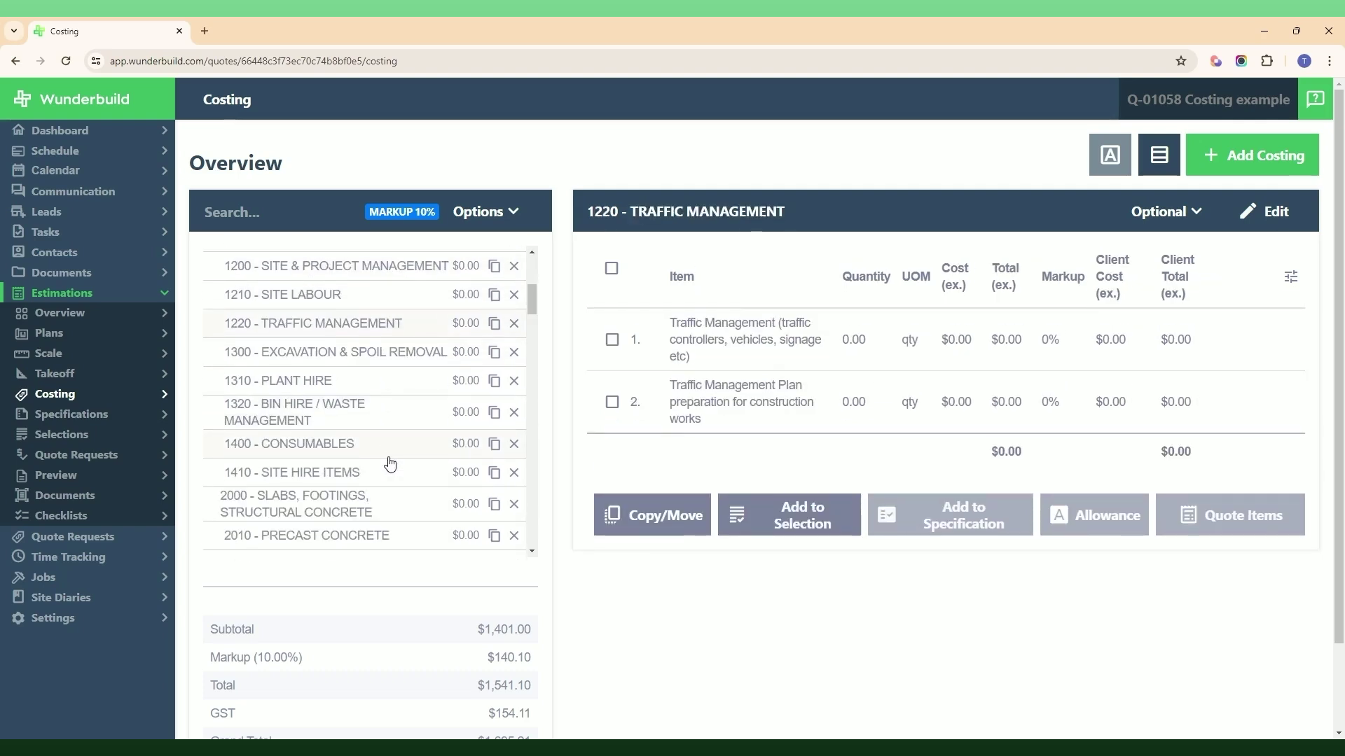
scroll(390, 464, up, 5)
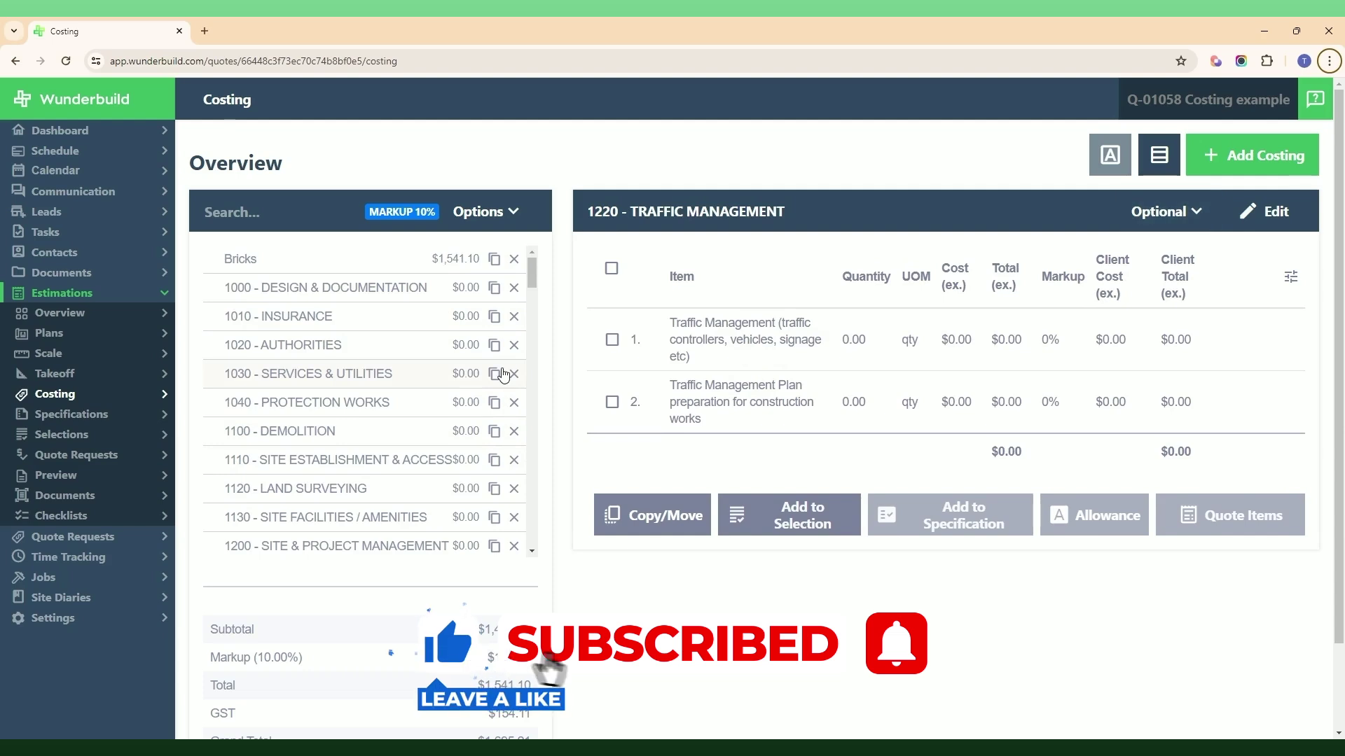